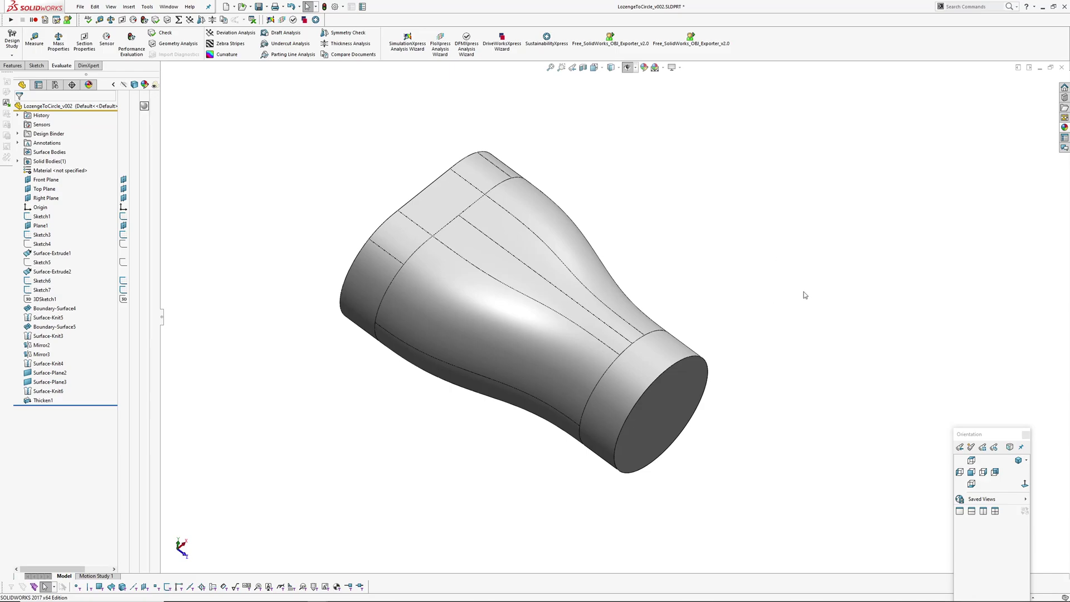
- Examine the finished lozenge-to-circle body from several sides, including both end faces
middle_drag(593, 332, 603, 312)
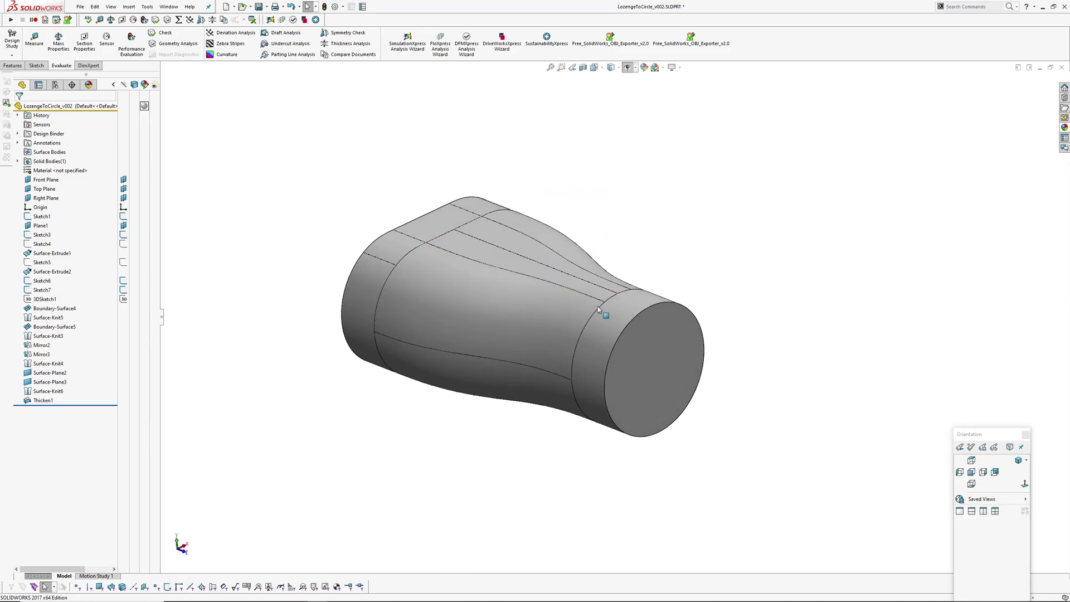
click(643, 368)
middle_drag(642, 368, 517, 339)
click(417, 321)
middle_drag(417, 321, 425, 423)
click(422, 428)
middle_drag(446, 254, 416, 254)
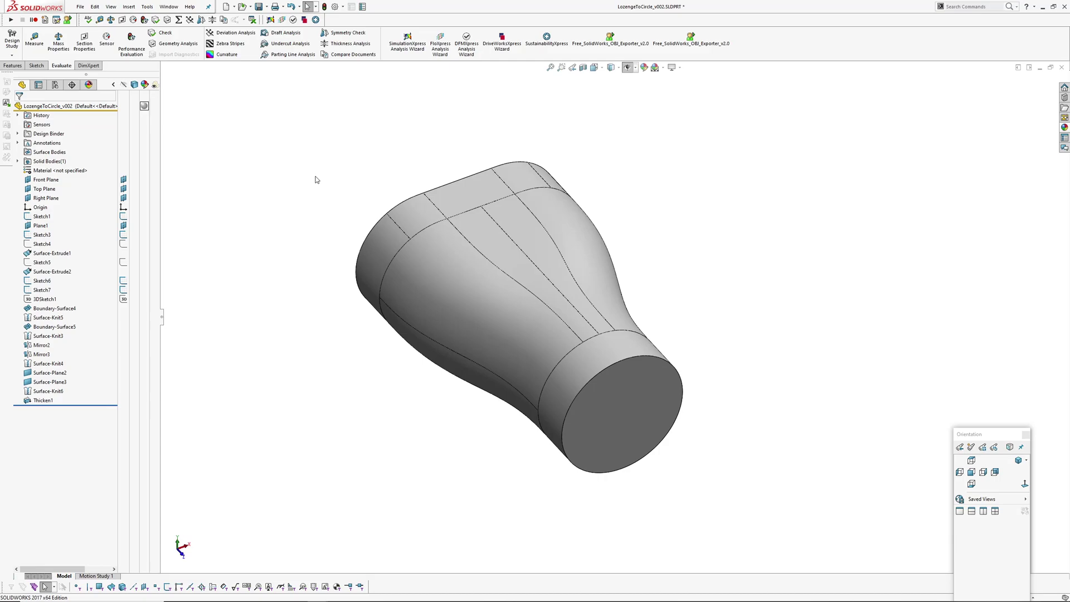
- Switch to the LozengeToCircle part's window
click(168, 7)
click(194, 105)
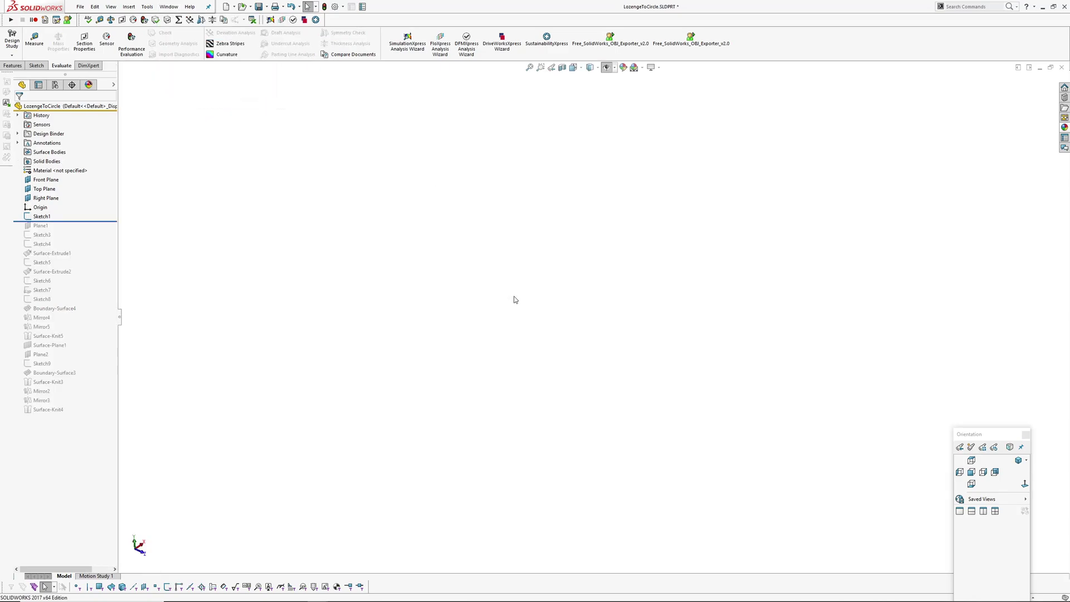
mouse_move(407, 262)
middle_down()
mouse_move(540, 316)
mouse_move(504, 268)
mouse_move(458, 256)
middle_up()
- Open Sketch1 to inspect the lozenge profile and its dimensions, and leave it without changes
click(42, 217)
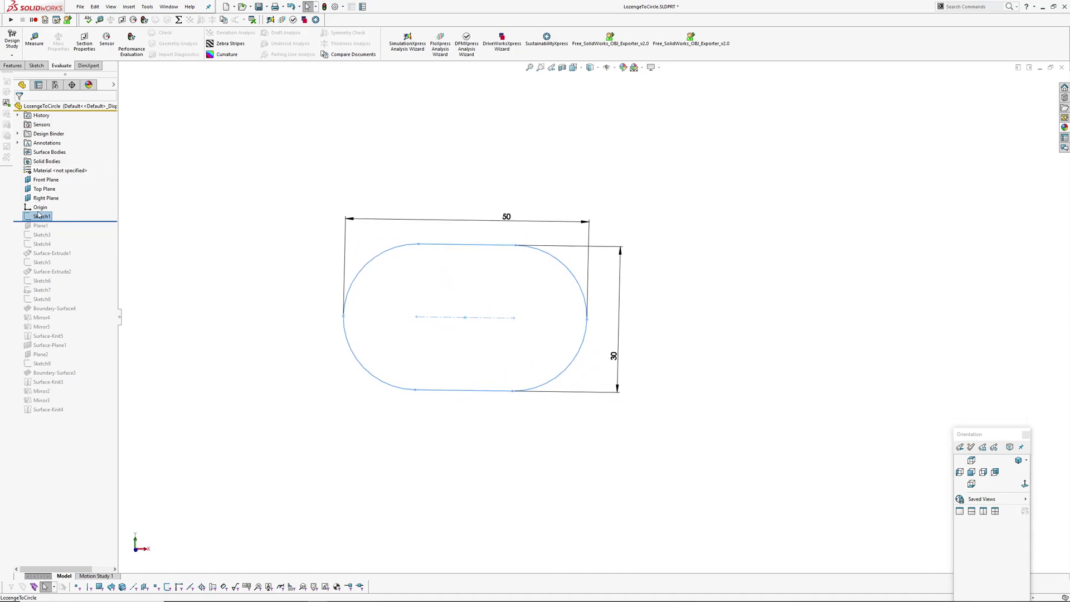
click(43, 217)
click(47, 192)
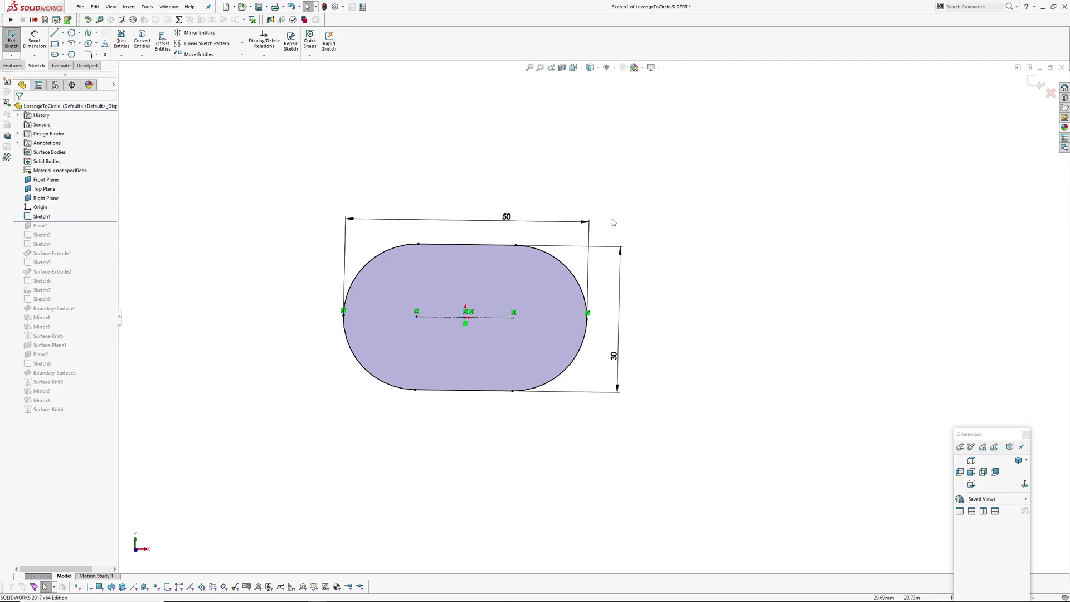
click(1051, 94)
- Roll the feature history forward past Plane1 and Sketch3 to bring in the offset plane and circle
mouse_move(392, 298)
middle_down()
mouse_move(453, 282)
mouse_move(490, 312)
middle_up()
drag(70, 221, 70, 230)
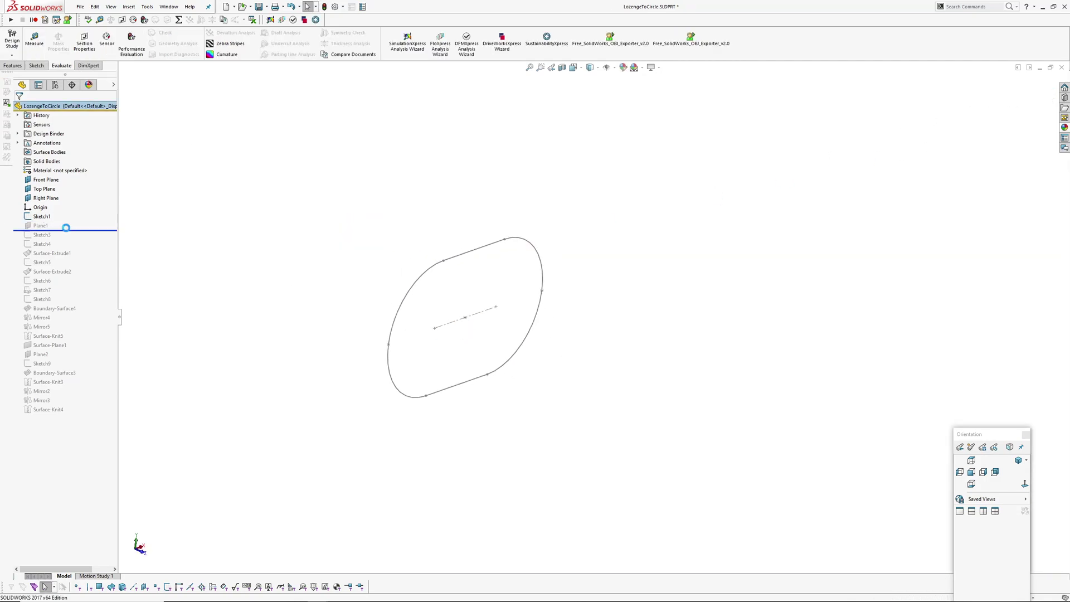
mouse_move(486, 331)
middle_down()
mouse_move(487, 394)
mouse_move(552, 415)
mouse_move(217, 276)
middle_up()
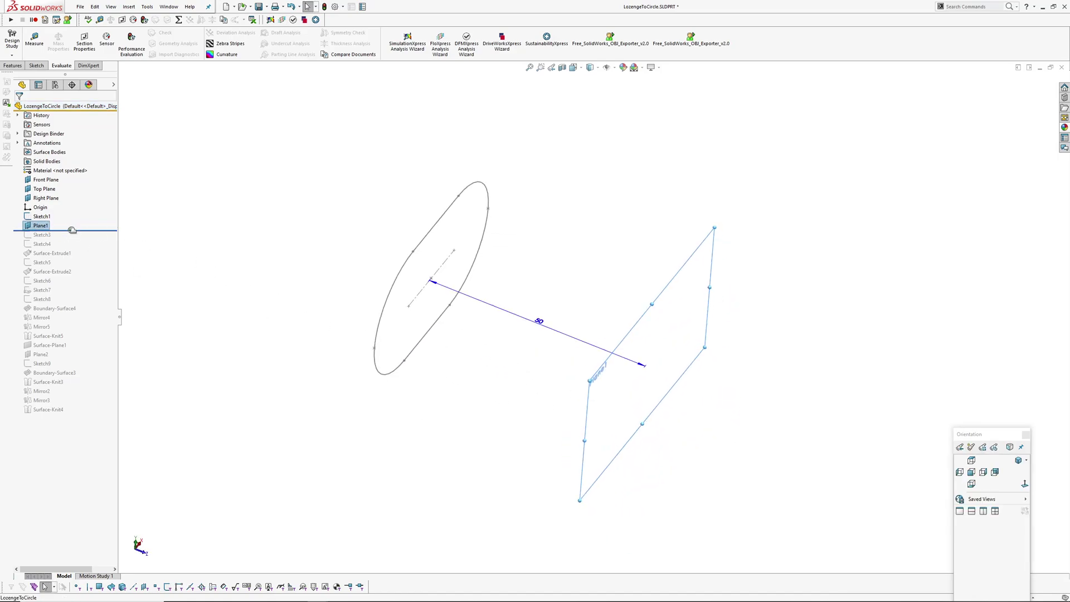
drag(72, 230, 72, 239)
middle_drag(649, 356, 618, 325)
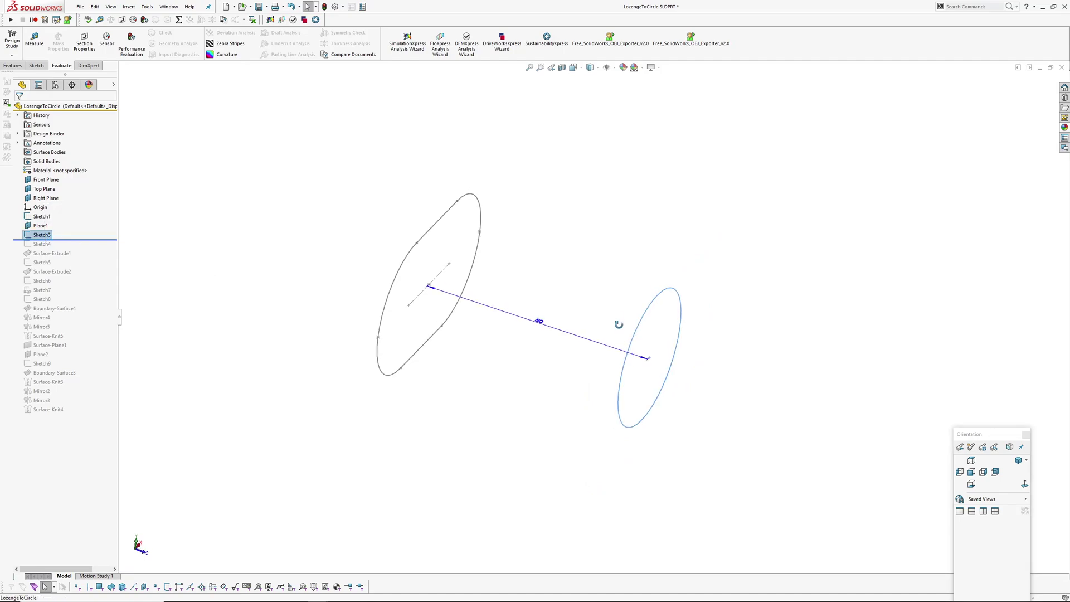
- Compare the lozenge and circle profiles in front, side and angled views
key(ctrl+1)
click(537, 243)
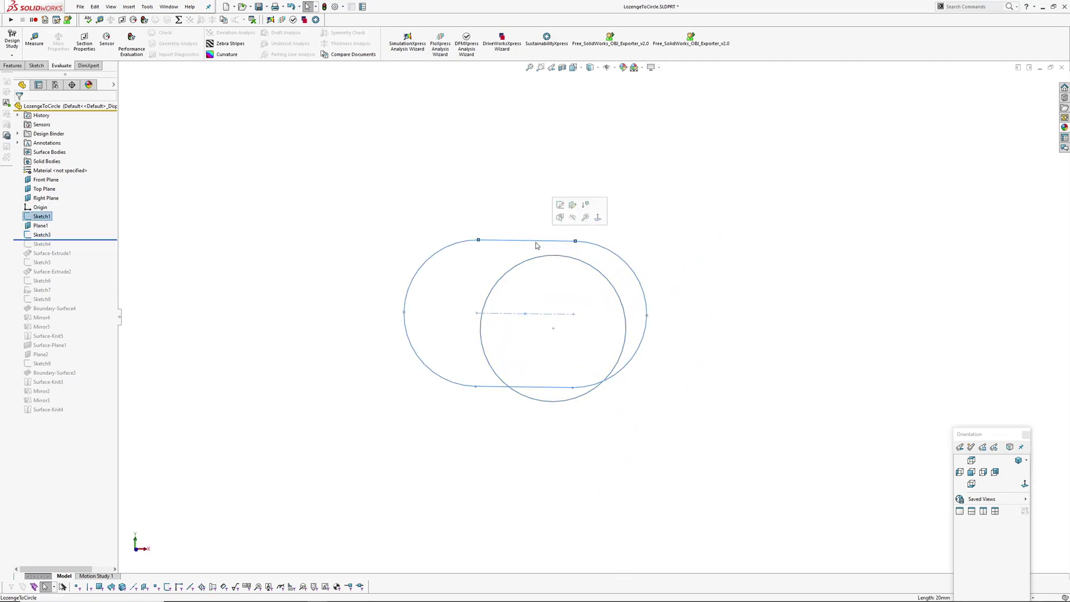
click(362, 231)
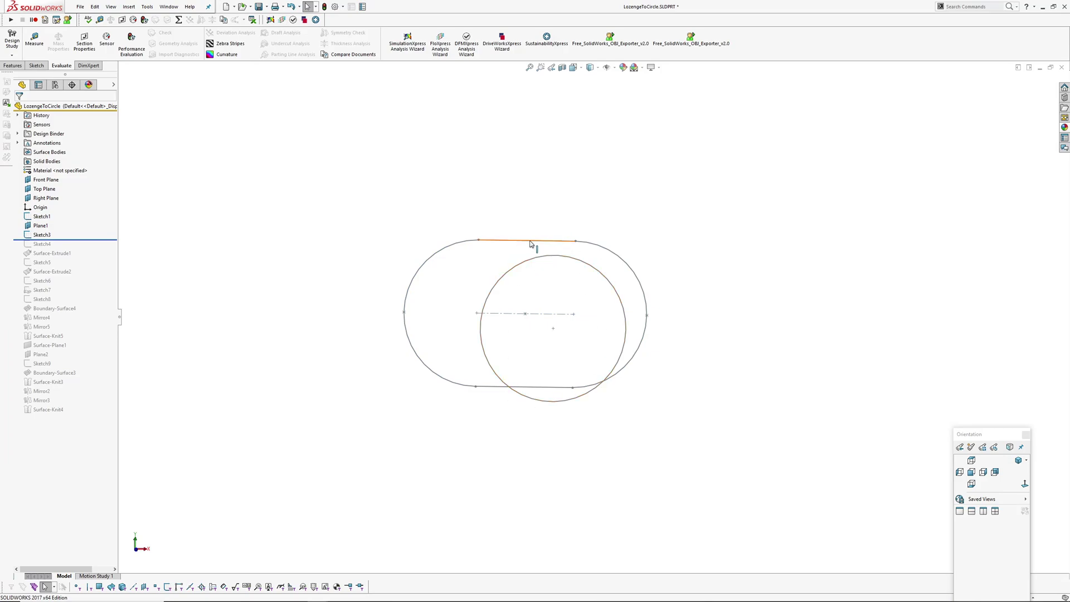
key(ctrl+3)
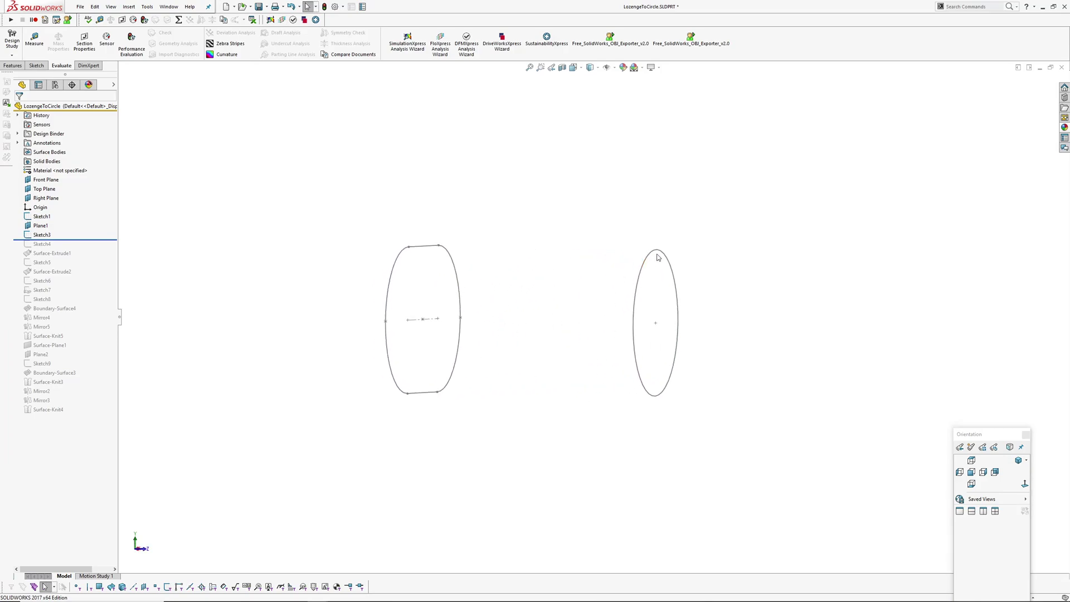
middle_drag(701, 415, 263, 288)
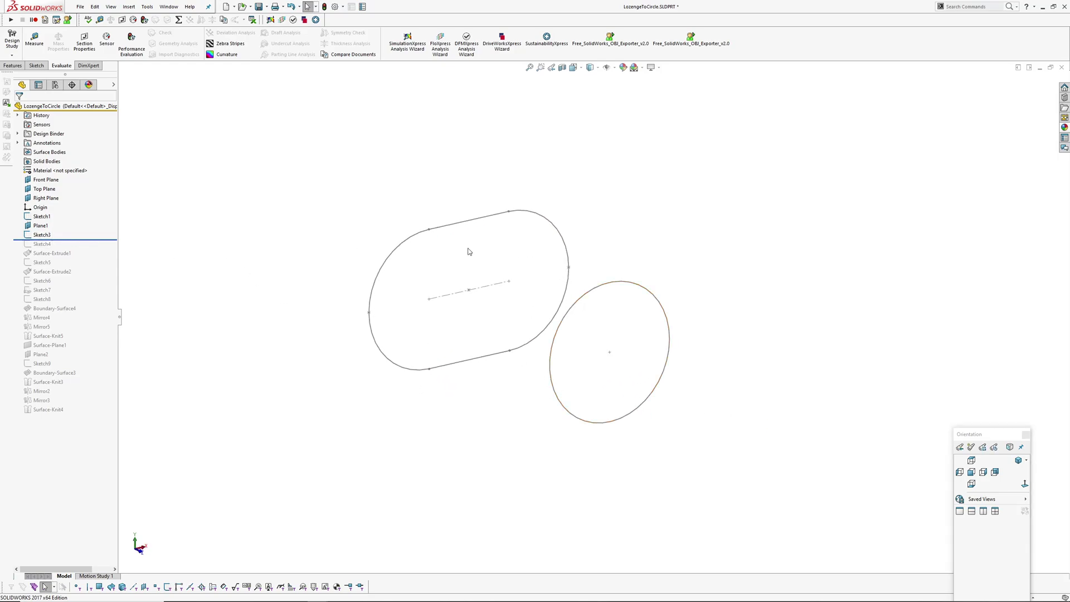
middle_drag(469, 252, 442, 258)
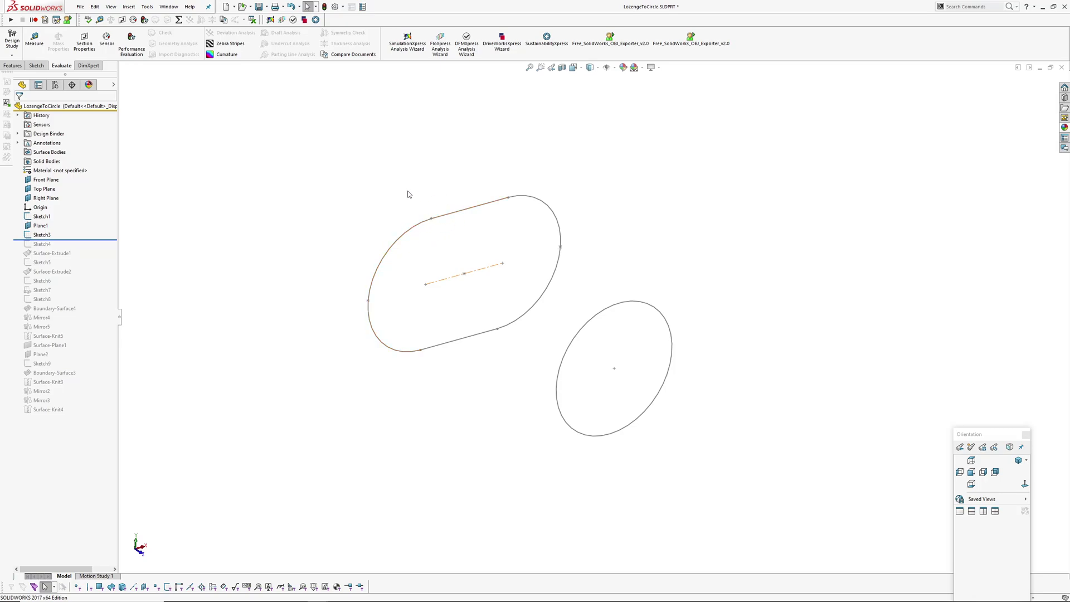
- Roll the feature history forward past Sketch4 and open that sketch for editing
drag(77, 239, 79, 248)
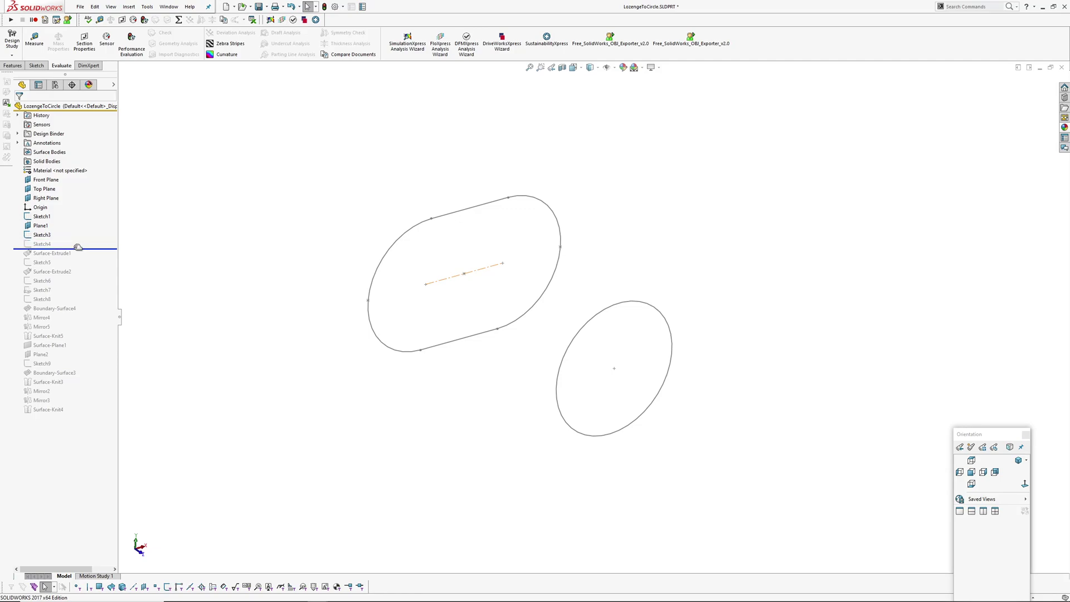
mouse_move(503, 275)
middle_down()
mouse_move(444, 210)
mouse_move(424, 214)
middle_up()
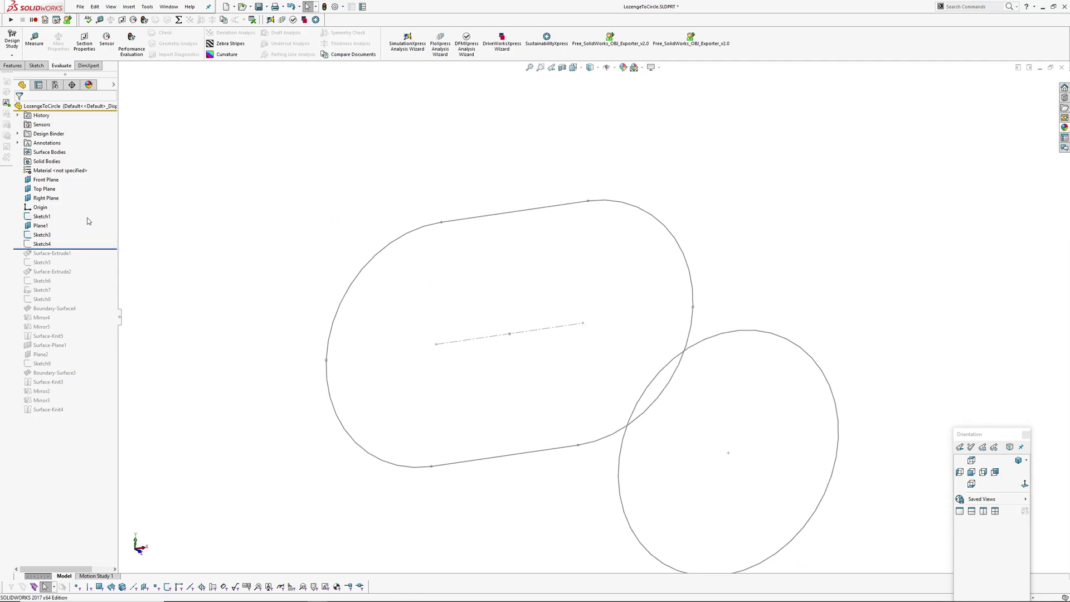
click(42, 245)
click(50, 219)
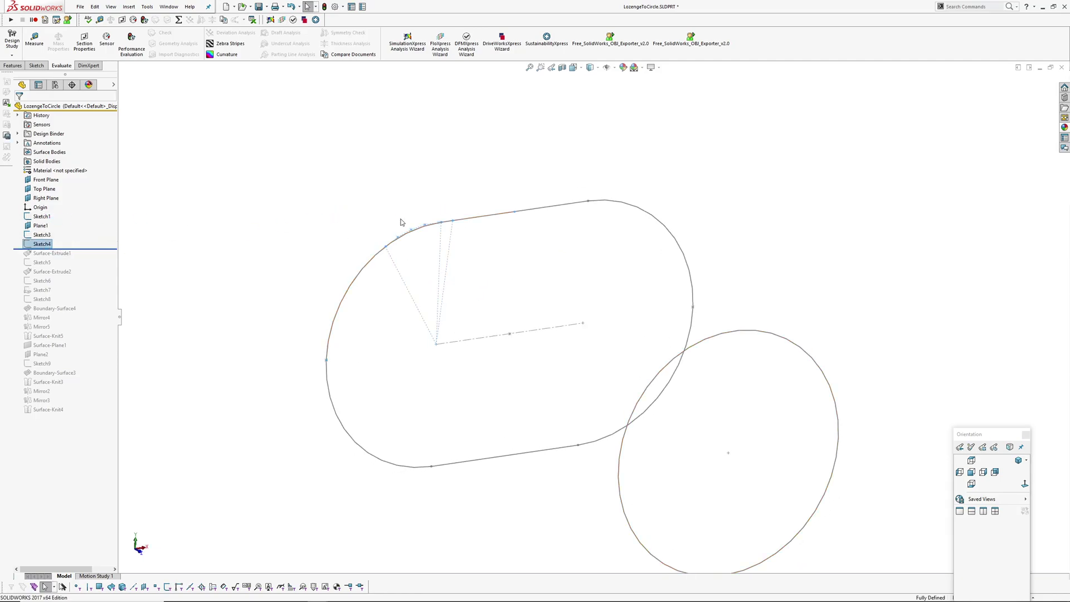
ctrl+middle_drag(528, 267, 561, 266)
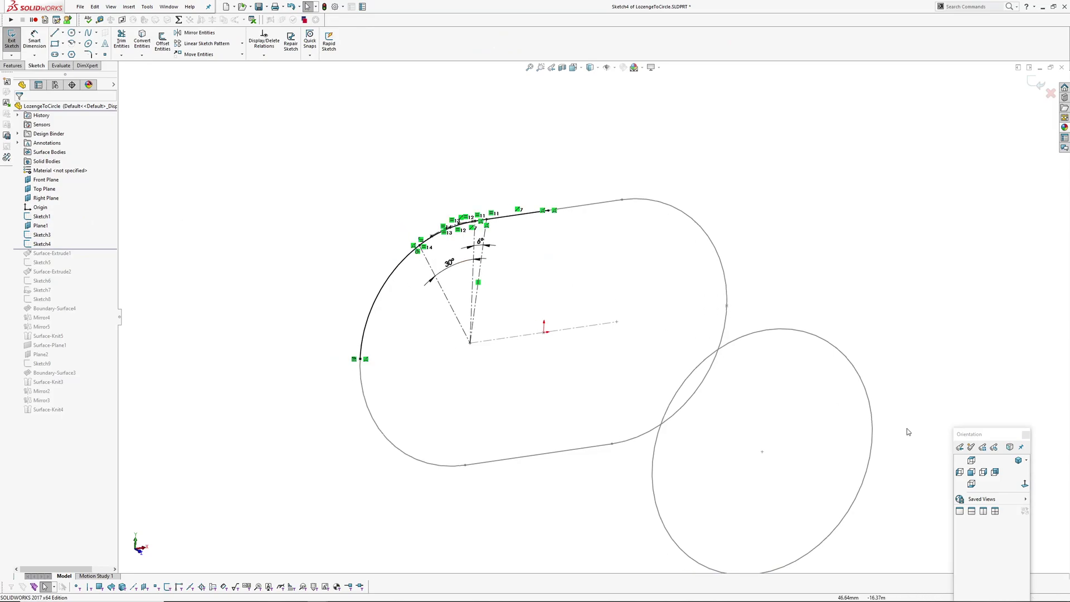
click(1024, 485)
scroll(469, 197, down, 5)
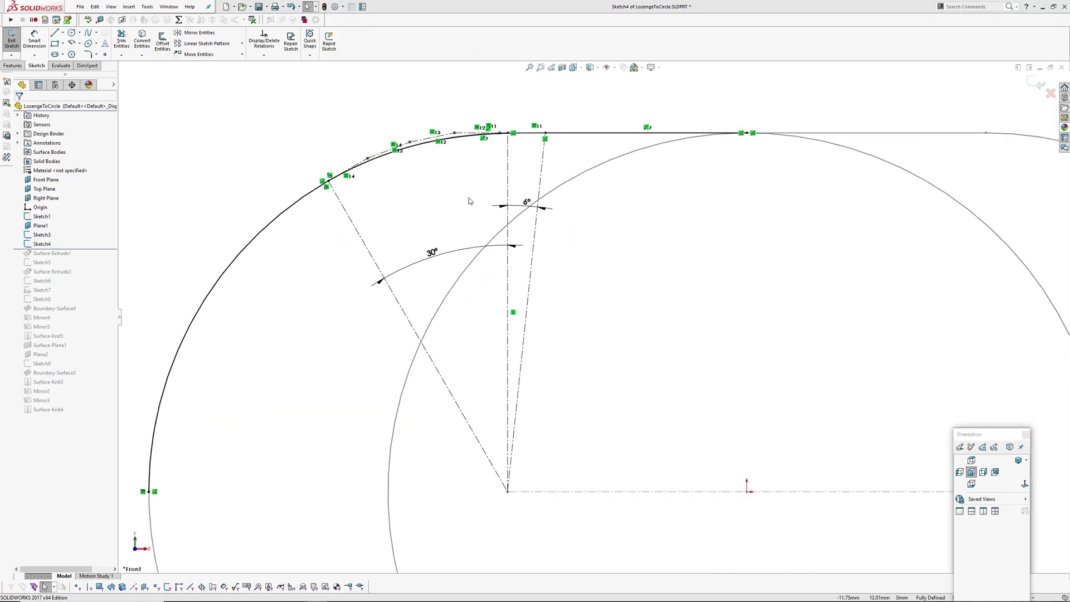
scroll(343, 290, up, 2)
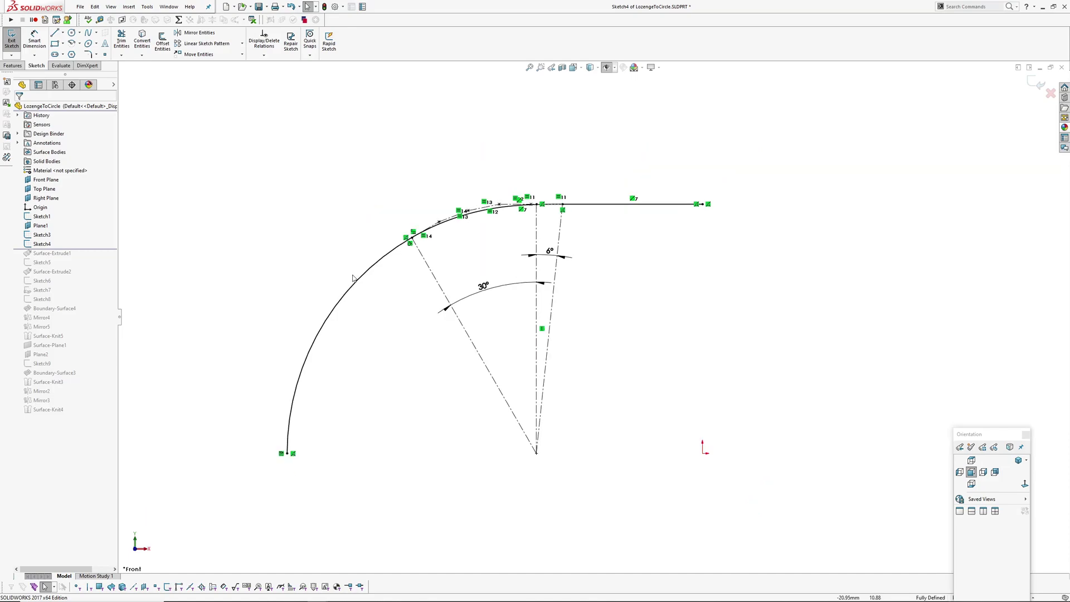
- Inspect the large arc and the construction lines that locate the blend curve's ends in Sketch4
click(372, 271)
scroll(378, 349, up, 1)
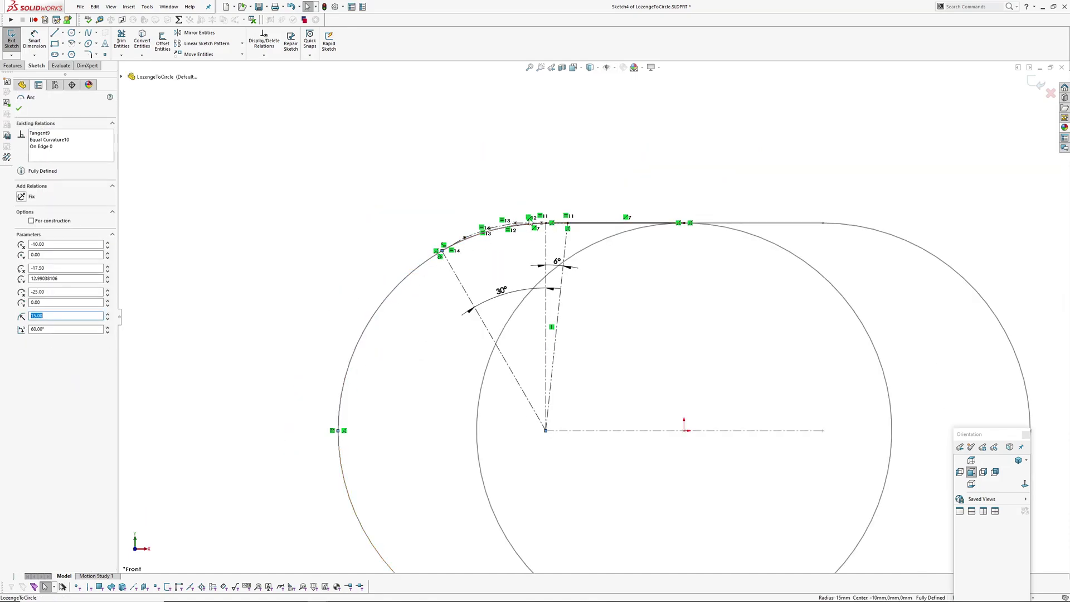
key(h)
key(Escape)
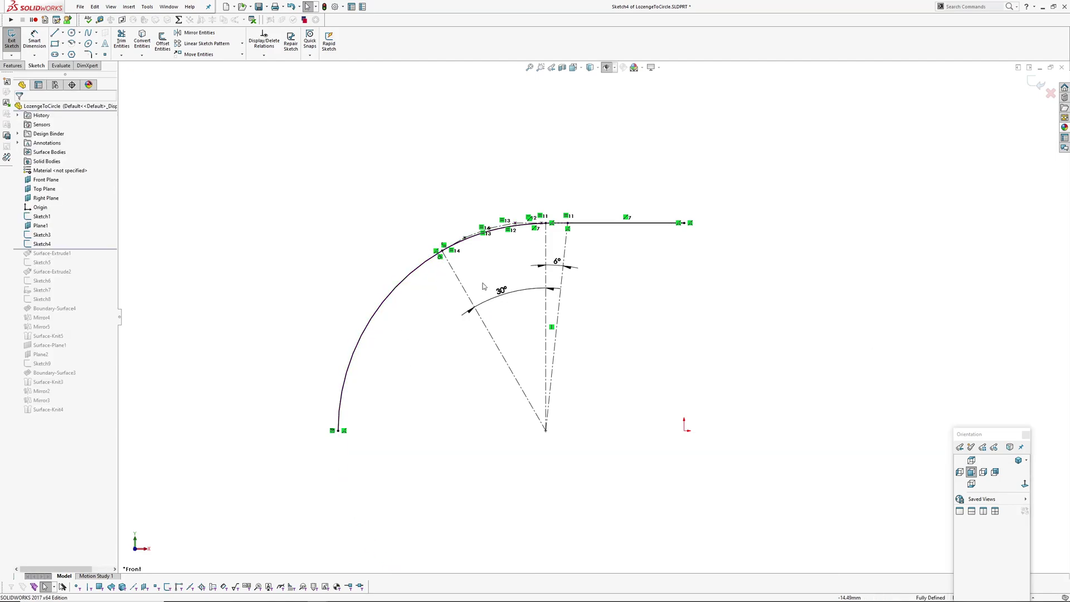
scroll(439, 223, down, 5)
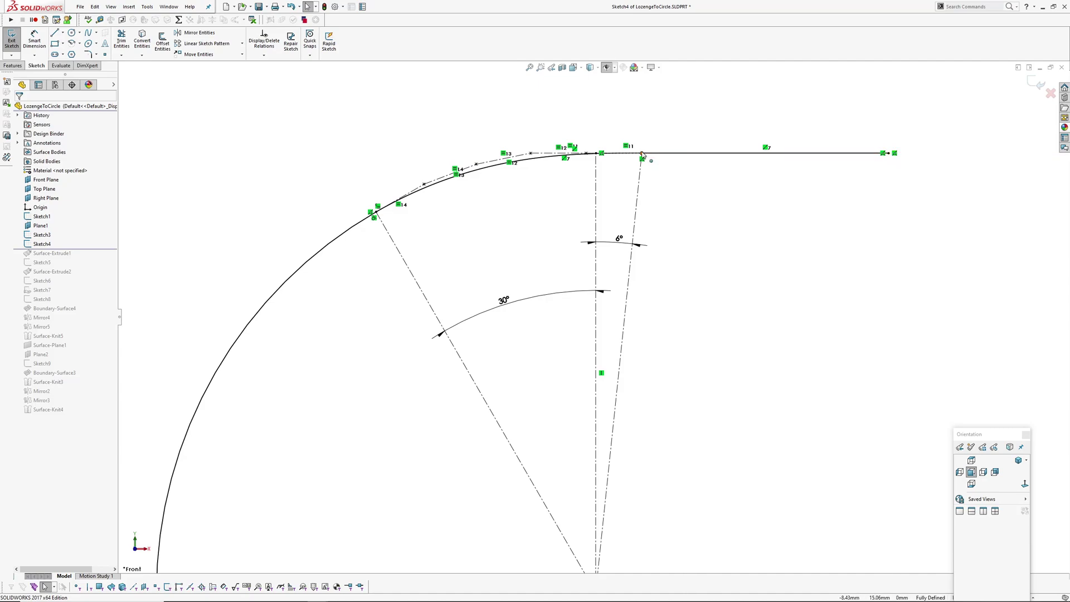
ctrl+middle_drag(696, 253, 697, 224)
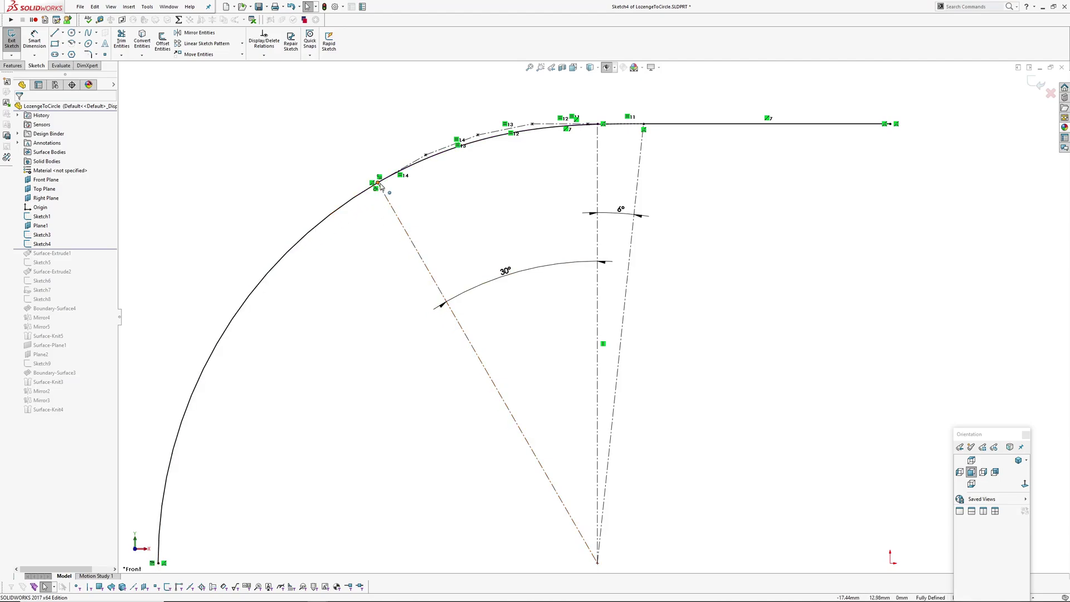
scroll(643, 150, down, 5)
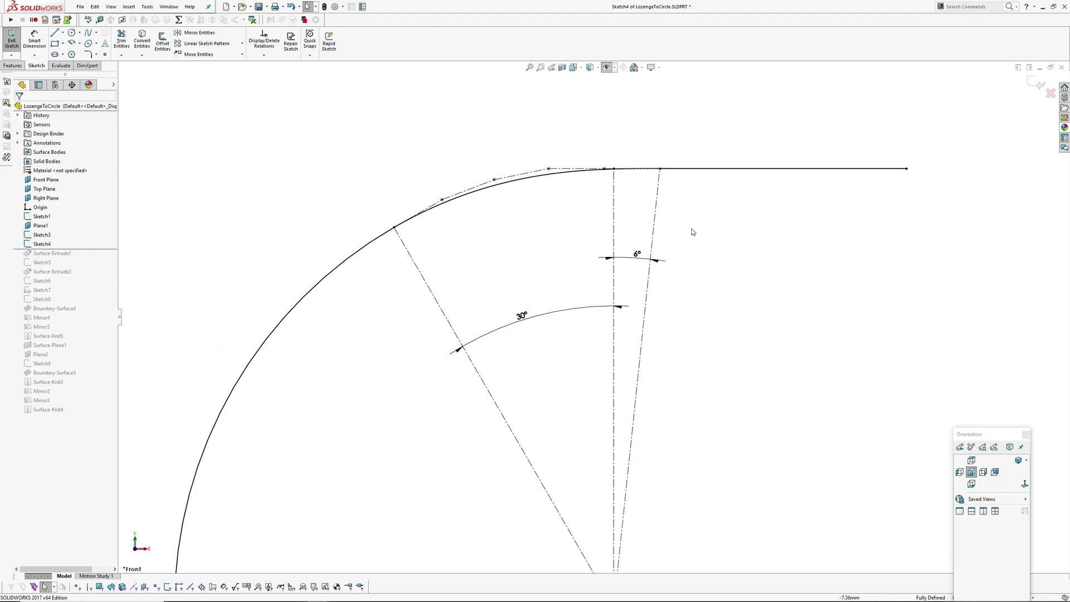
scroll(631, 197, down, 2)
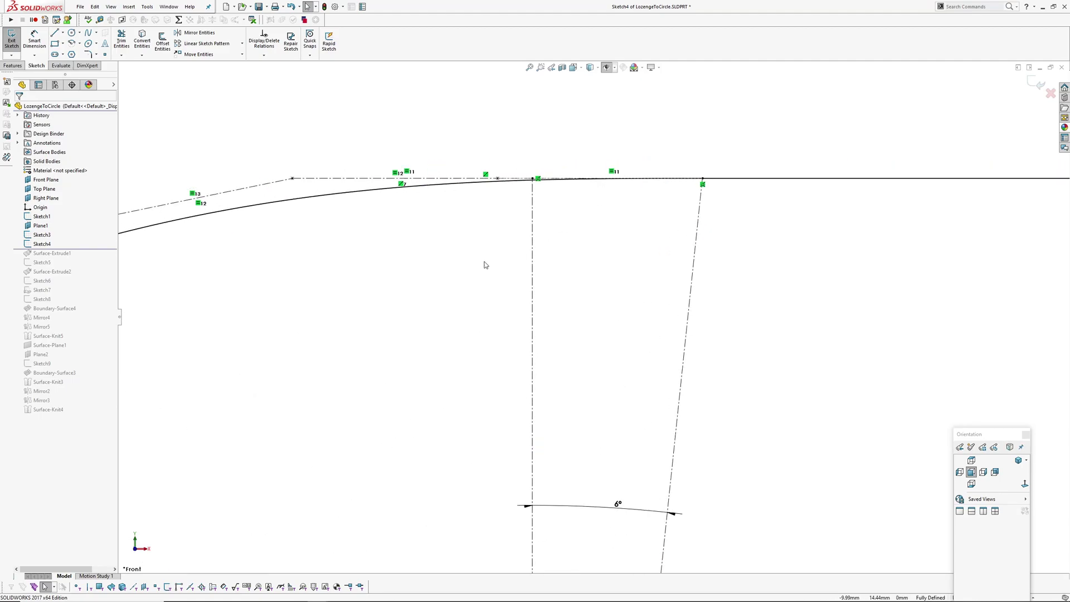
- Review the blend curve's properties and the Style Spline type options, and leave the command without drawing
click(346, 196)
scroll(358, 251, up, 3)
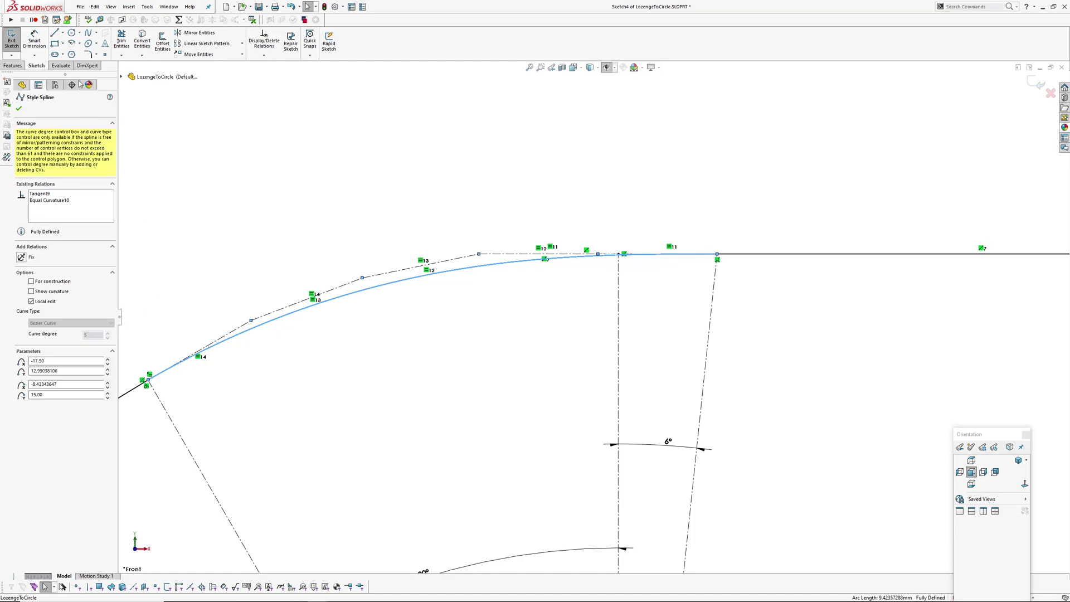
click(96, 33)
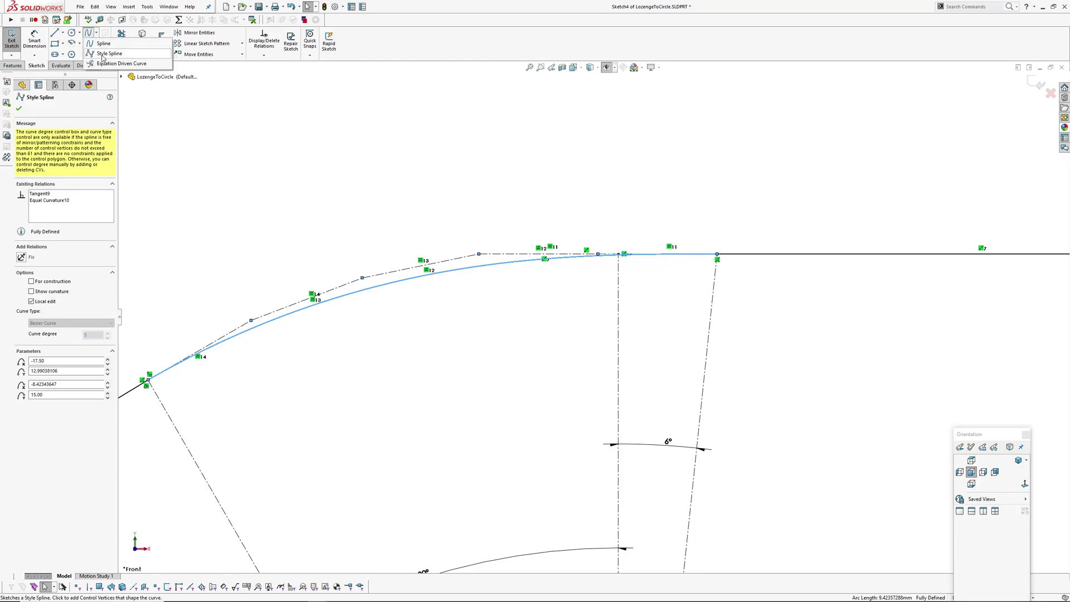
click(106, 53)
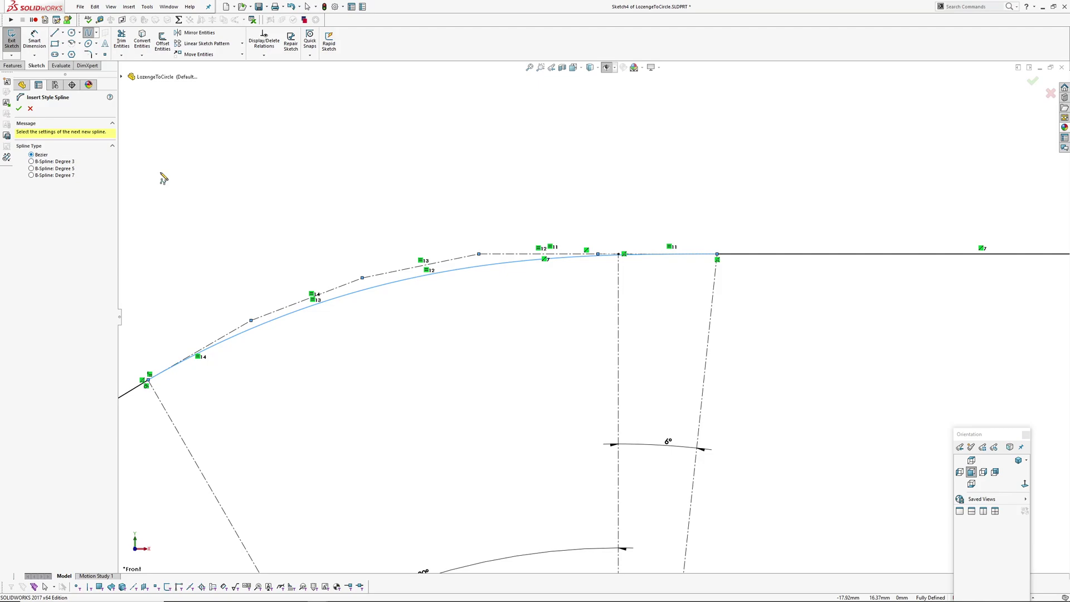
scroll(241, 258, up, 1)
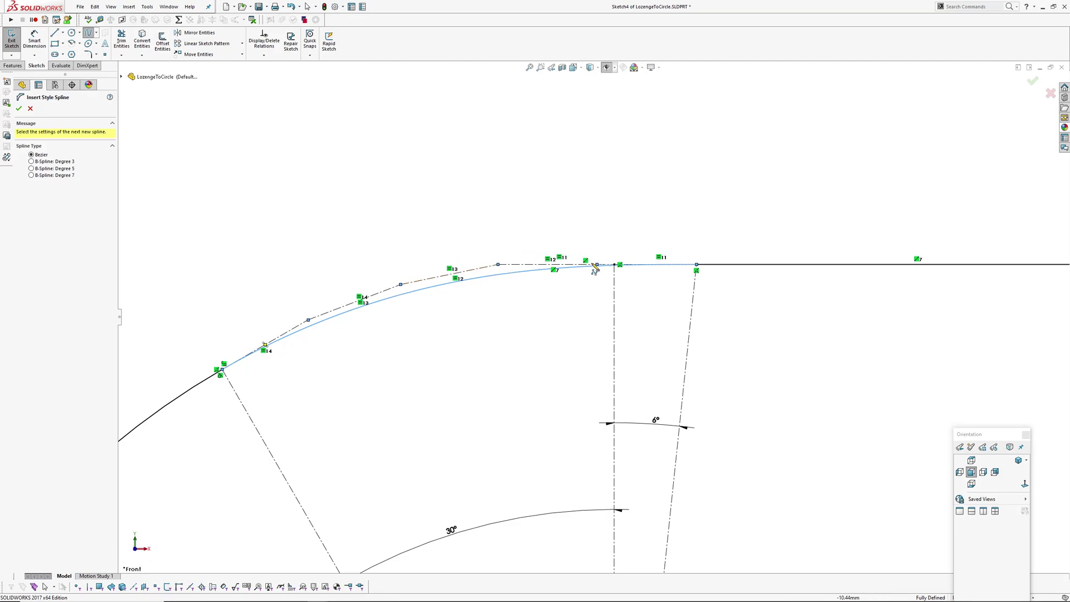
key(Escape)
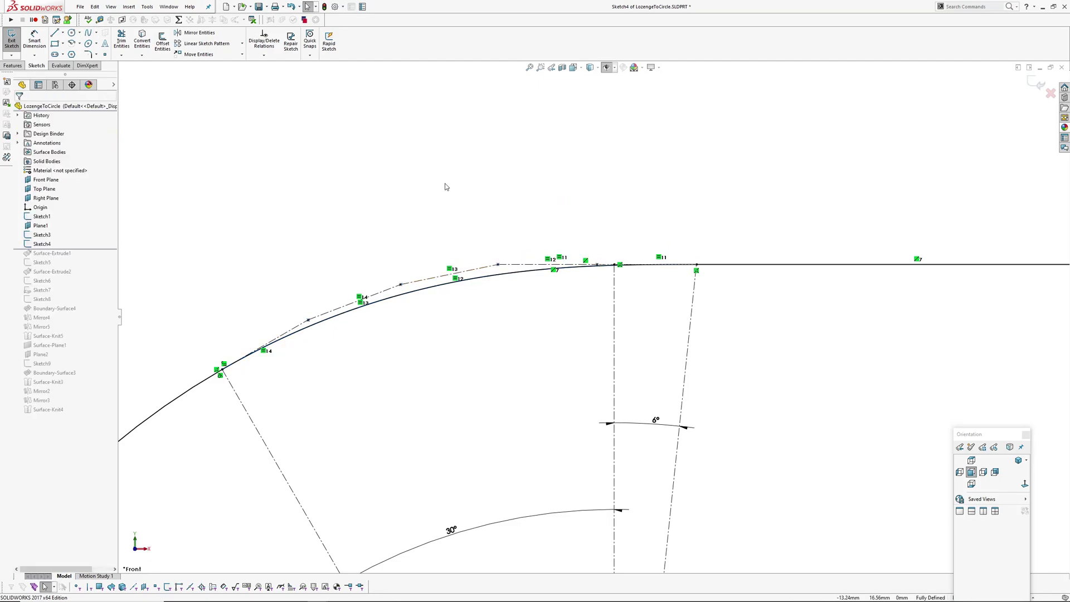
- Check the equal-length relations between the spline's control polygon segments and the relations on the spline itself
ctrl+middle_drag(448, 253, 504, 180)
scroll(357, 290, down, 1)
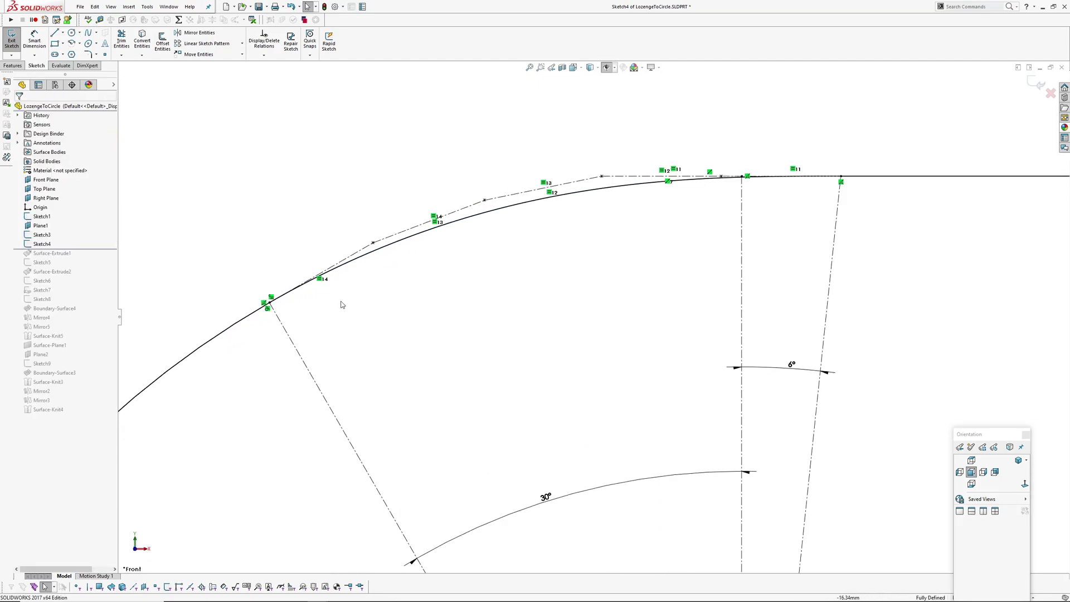
click(346, 258)
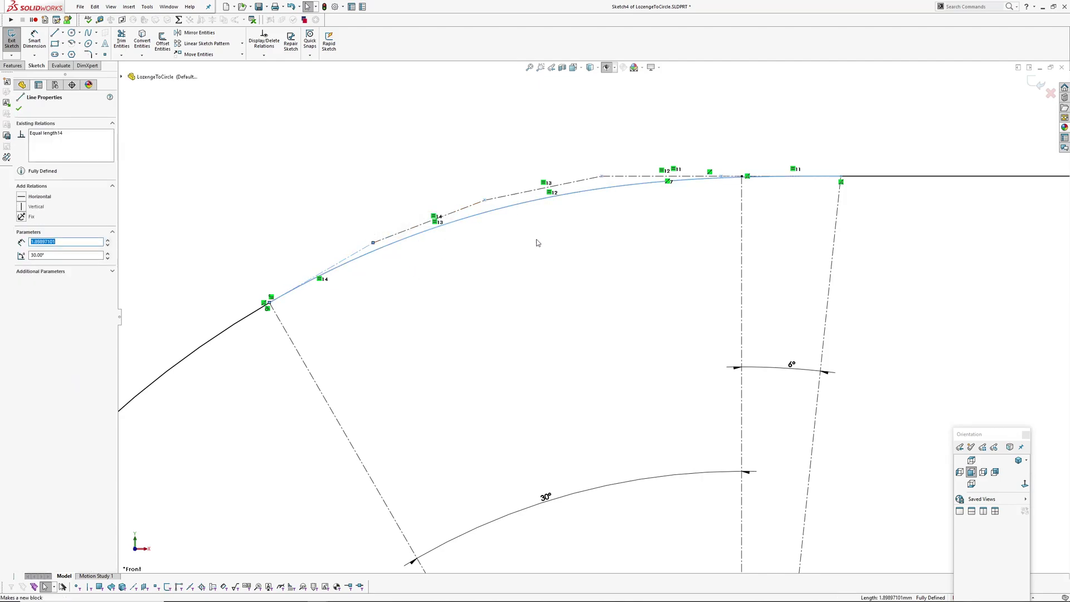
scroll(536, 241, down, 1)
ctrl+click(430, 213)
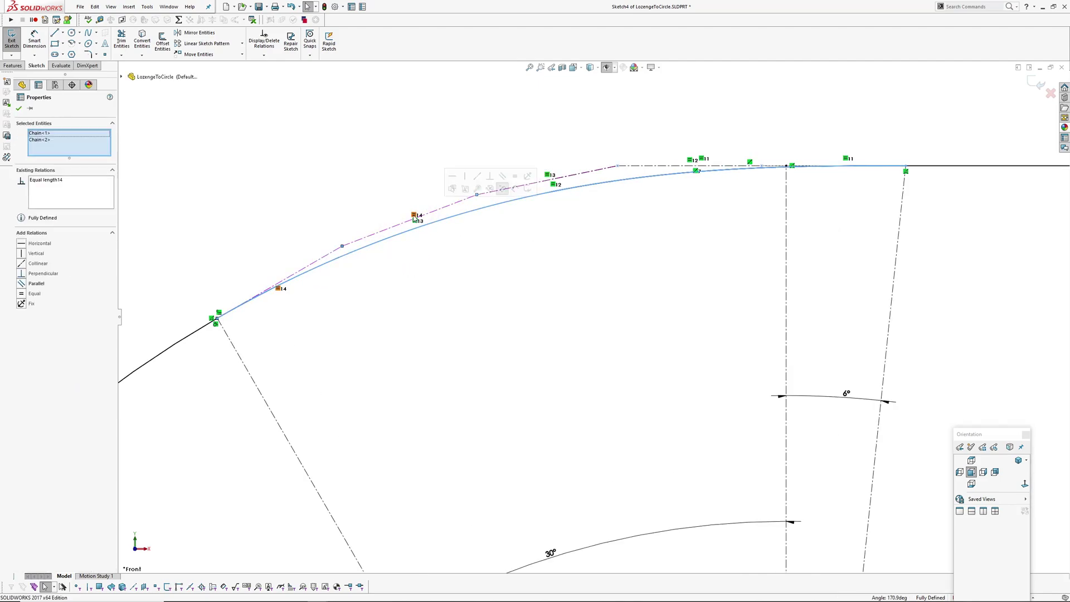
click(416, 266)
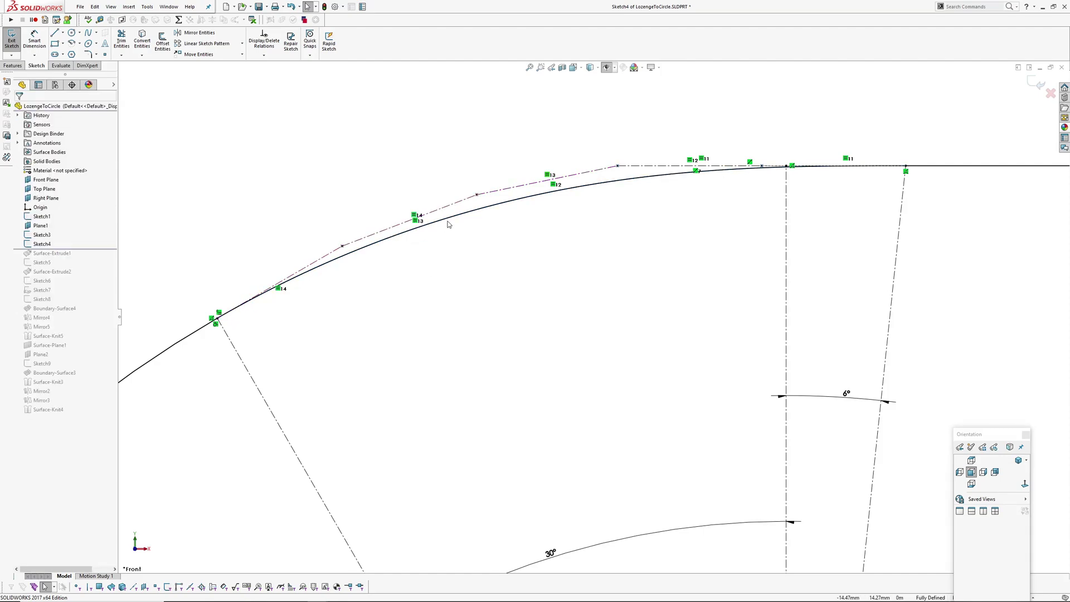
click(448, 221)
key(z)
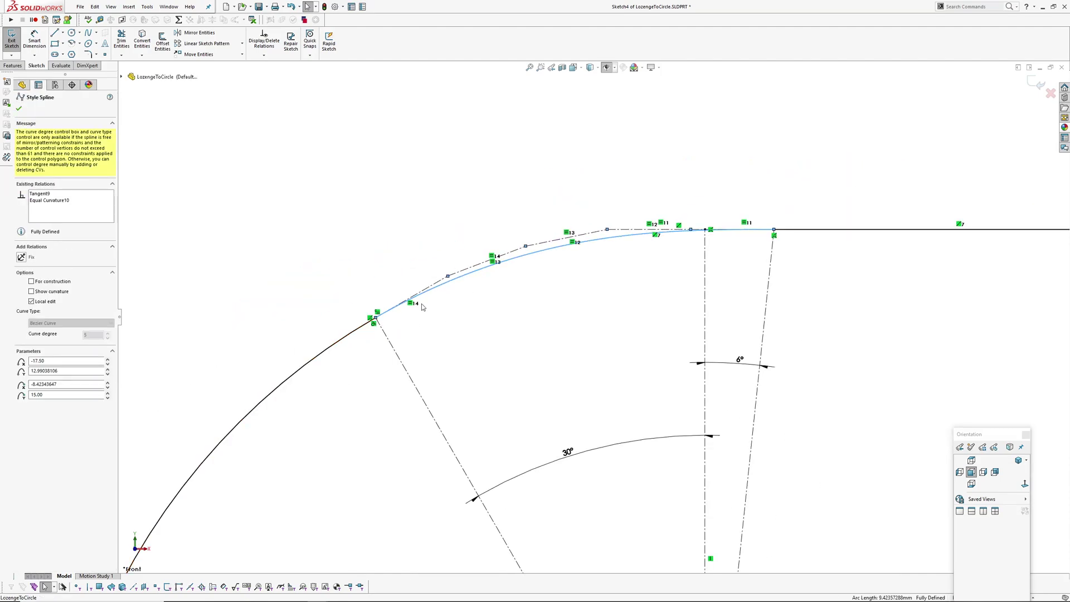
- Show the curvature combs of the blend spline and the adjoining large arc to check curvature continuity
right_click(461, 284)
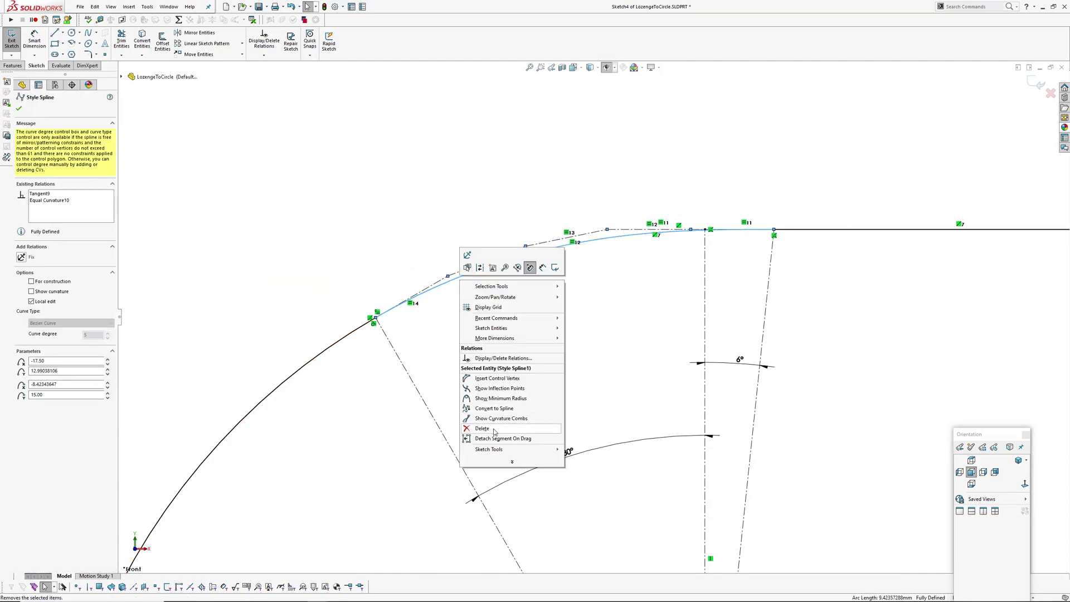
click(492, 419)
right_click(354, 335)
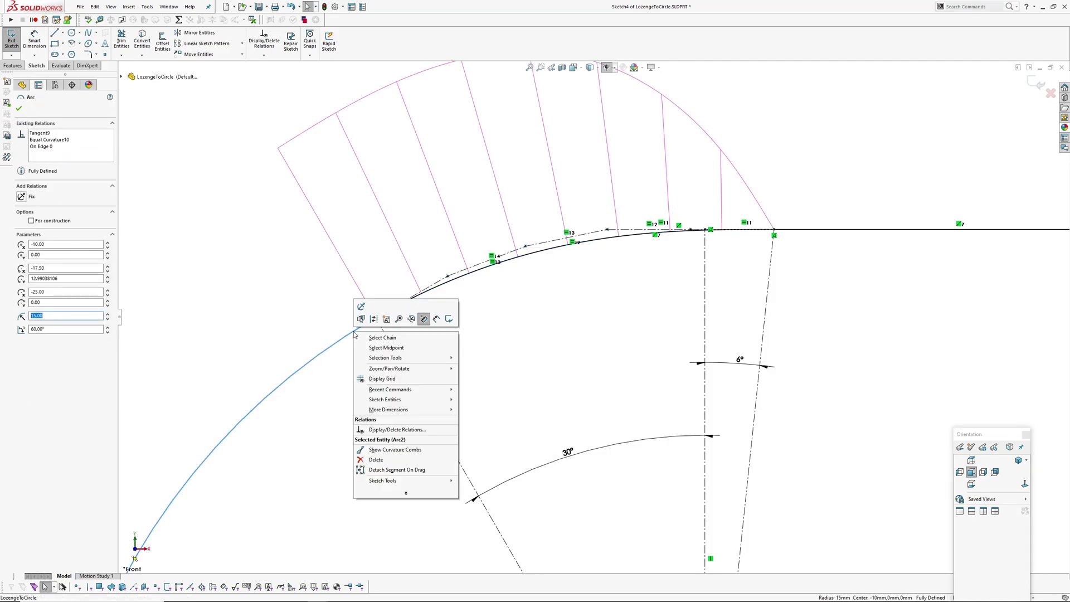
click(401, 459)
scroll(582, 327, up, 2)
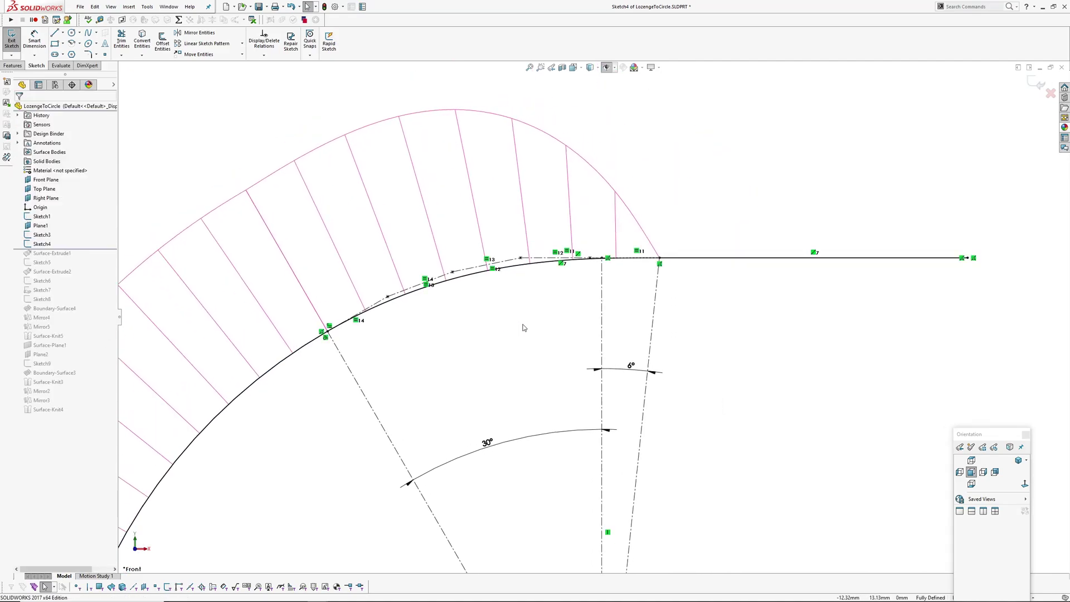
scroll(700, 268, up, 3)
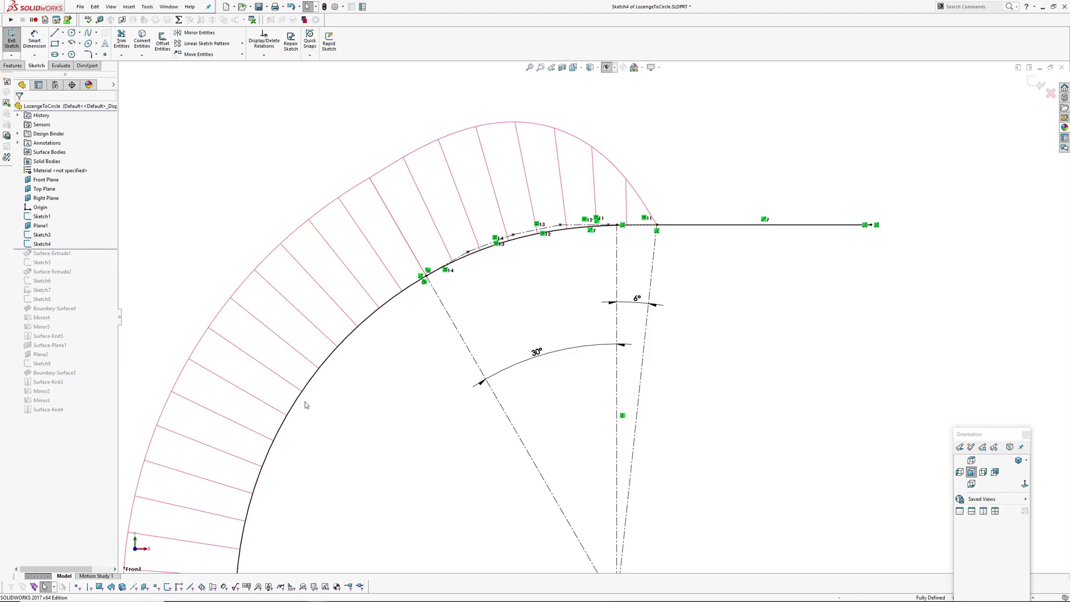
- Set the 30° angle that locates the blend curve's end on the arc to 25°
double_click(502, 340)
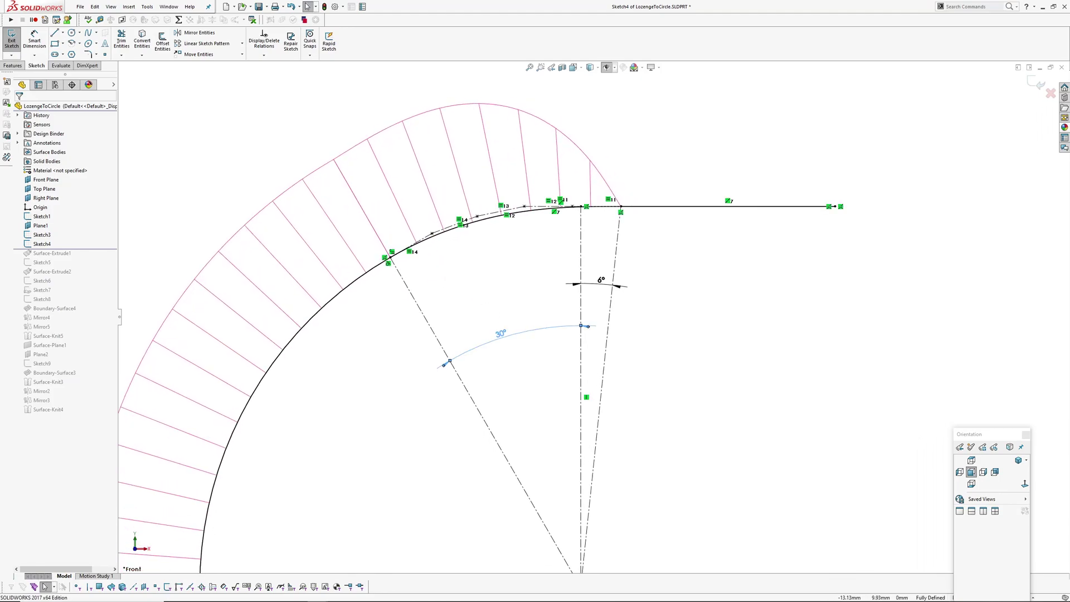
text(25)
key(Return)
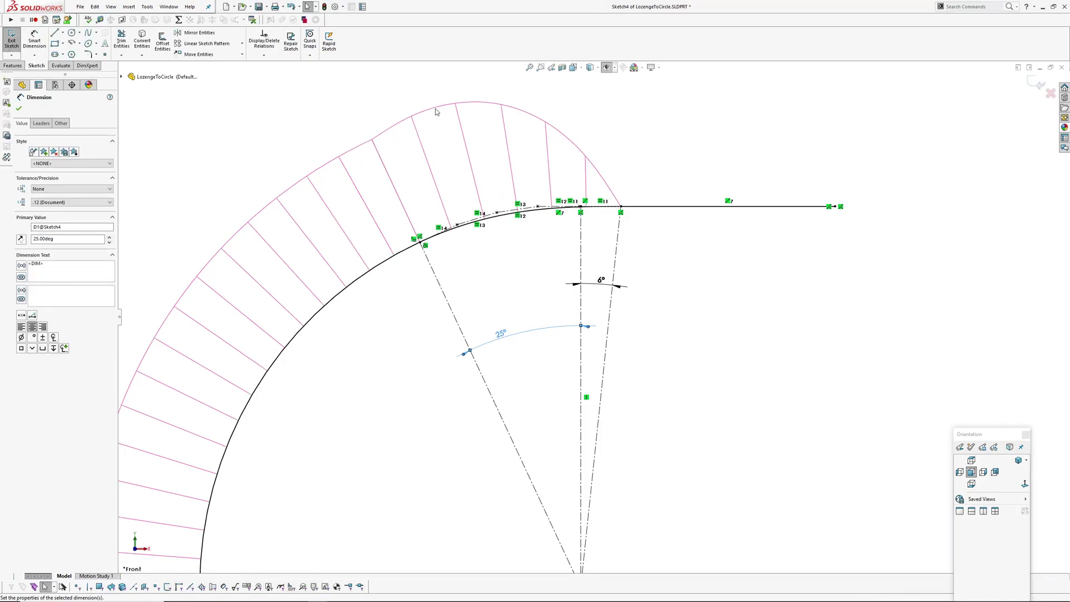
- Set the angle locating the blend curve's arc end back to 30° and clear the selection
double_click(501, 333)
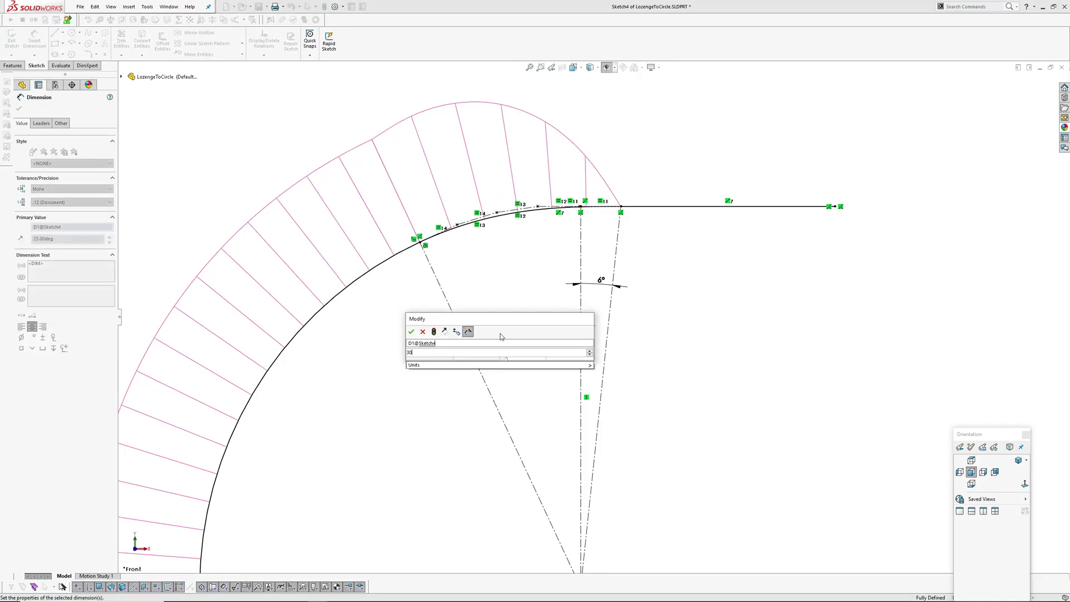
text(30)
key(Return)
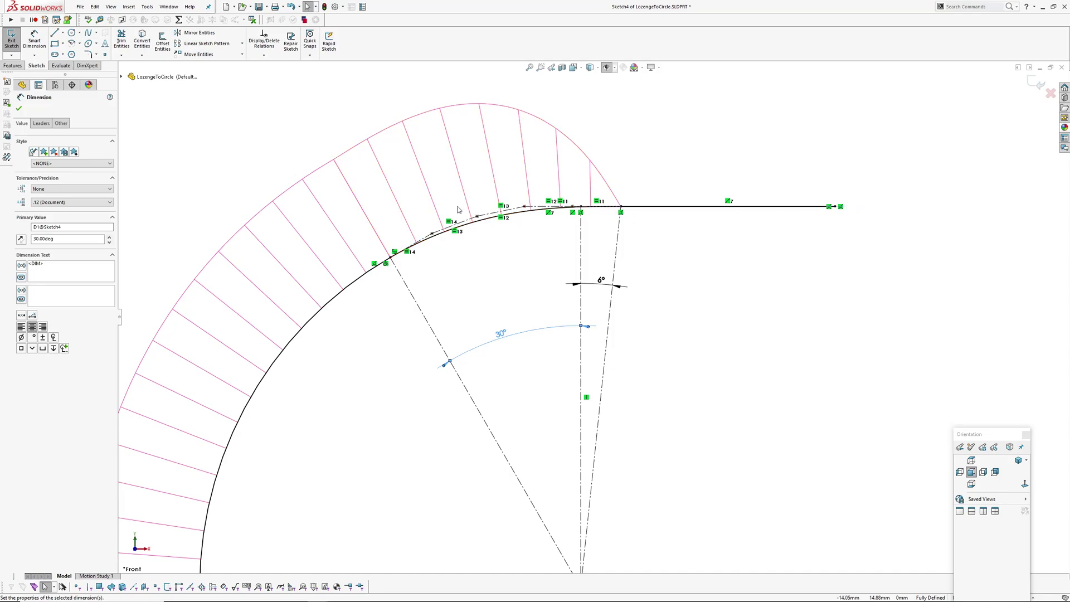
ctrl+middle_drag(500, 293, 495, 301)
click(234, 286)
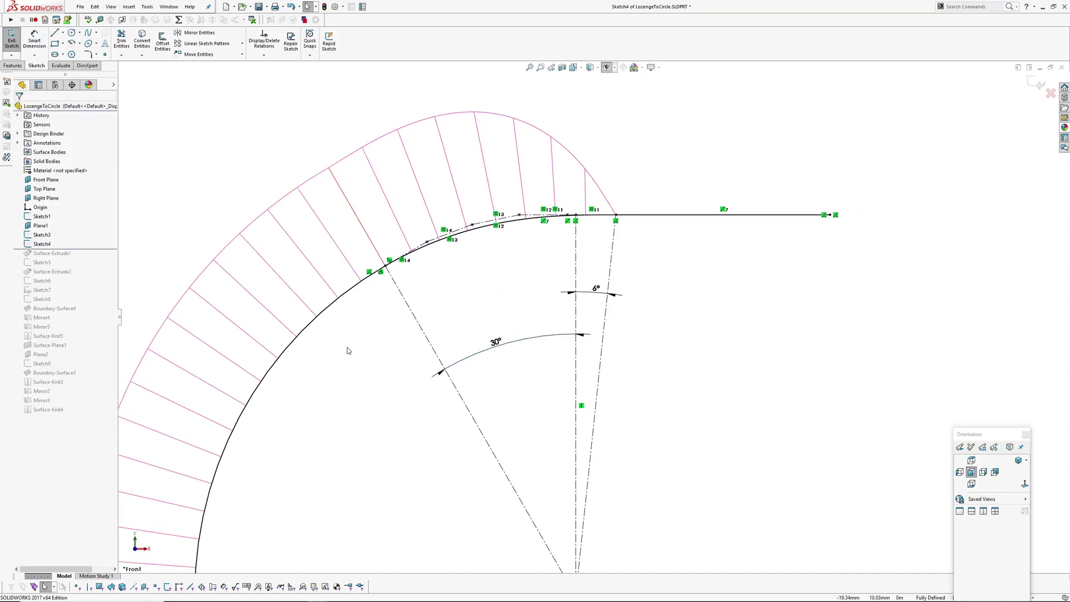
- Hide the curvature combs of the large arc and the blend spline
click(349, 290)
right_click(348, 281)
click(396, 387)
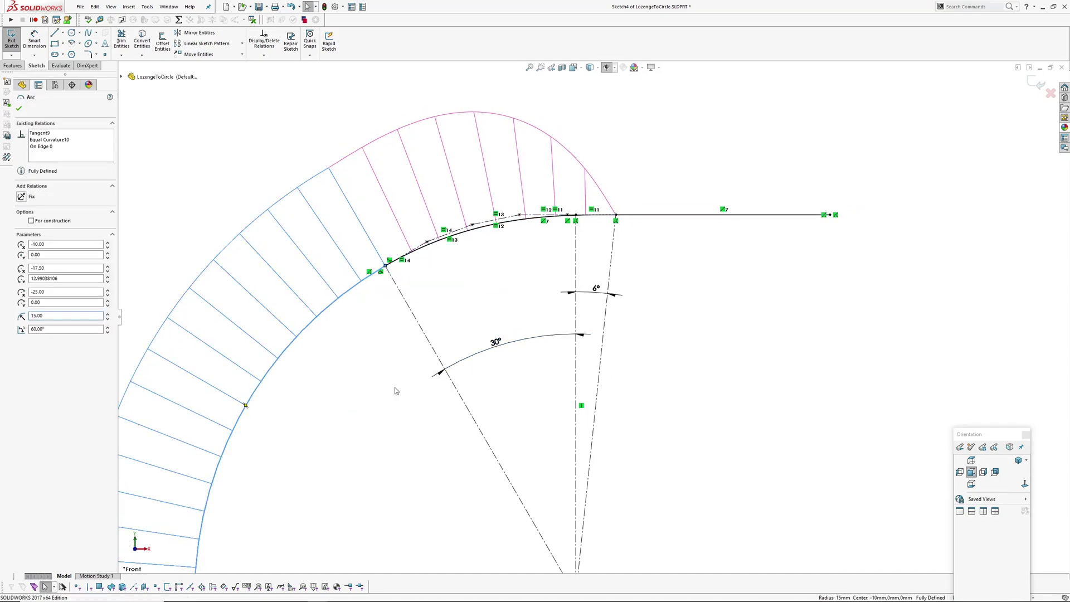
click(470, 237)
right_click(472, 236)
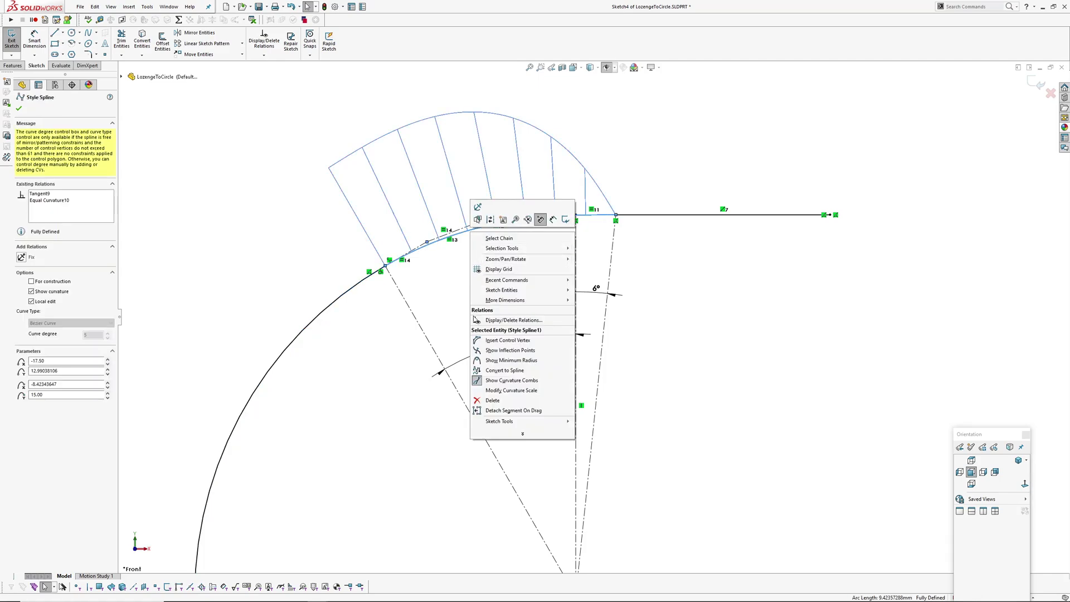
click(501, 390)
click(396, 394)
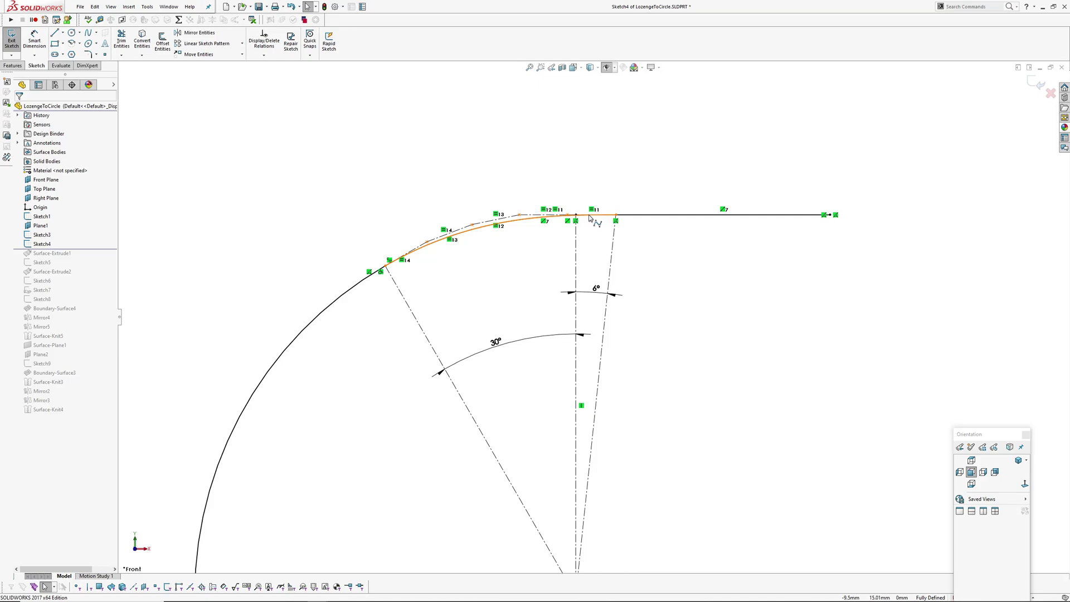
- Compare the blend spline with the original lozenge outline of Sketch1 up close along the transition between arc and straight line
scroll(513, 236, down, 10)
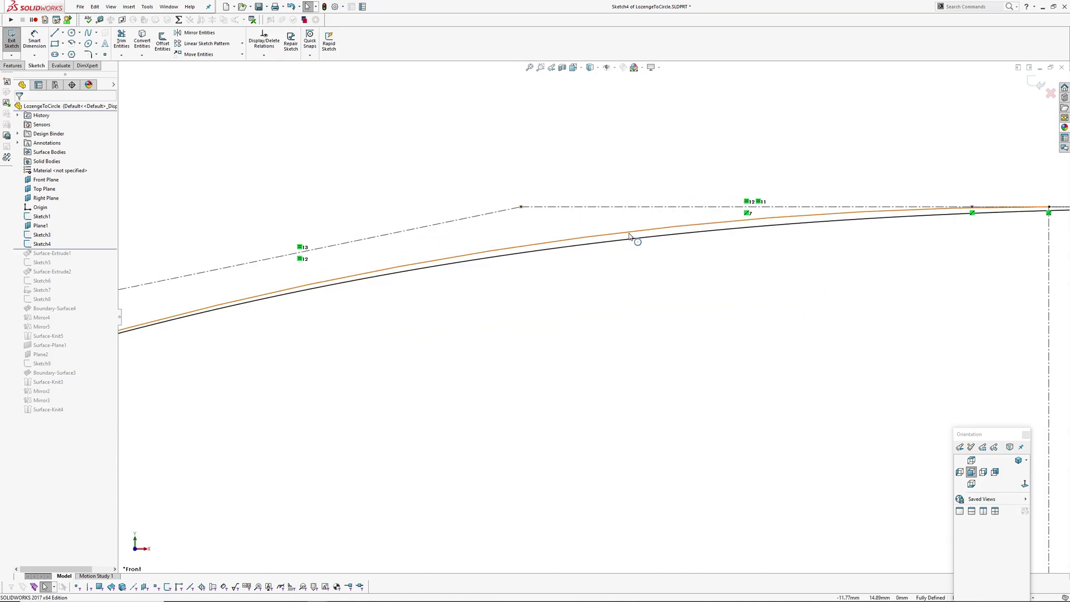
scroll(629, 237, up, 5)
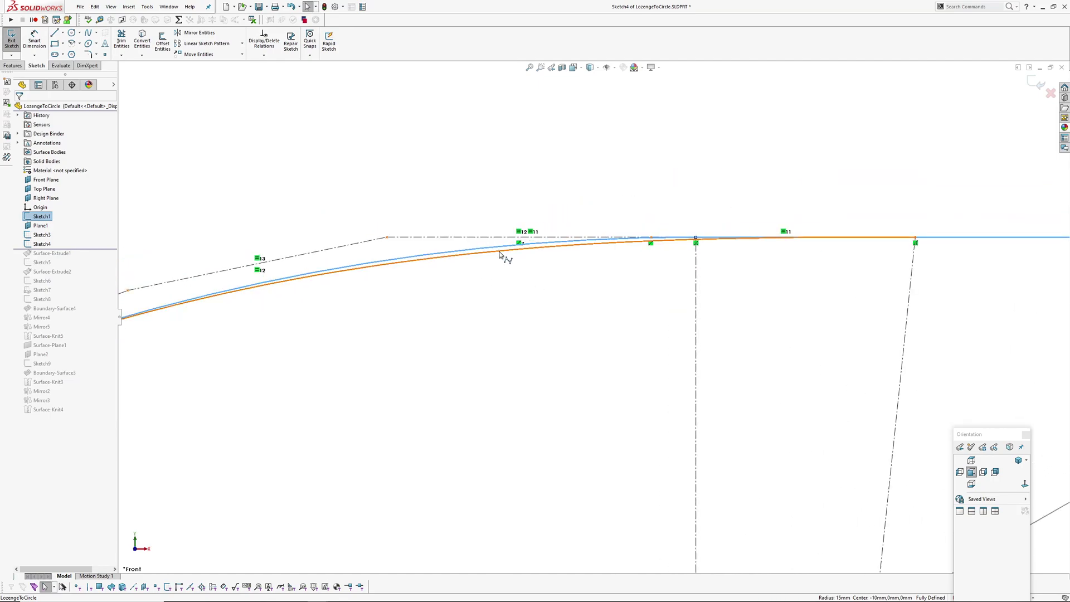
scroll(685, 253, up, 6)
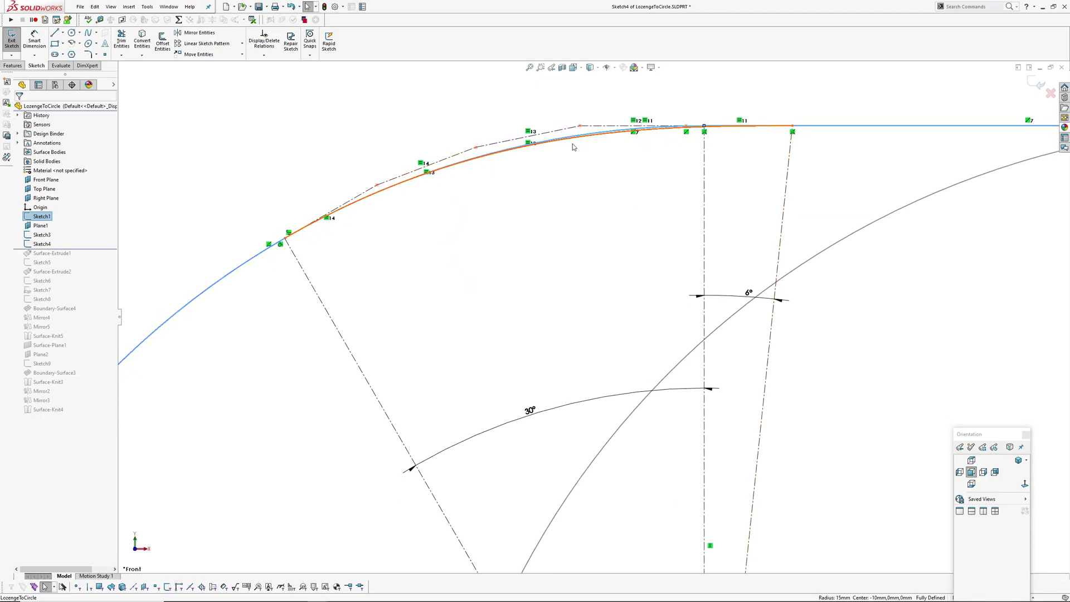
scroll(640, 143, down, 3)
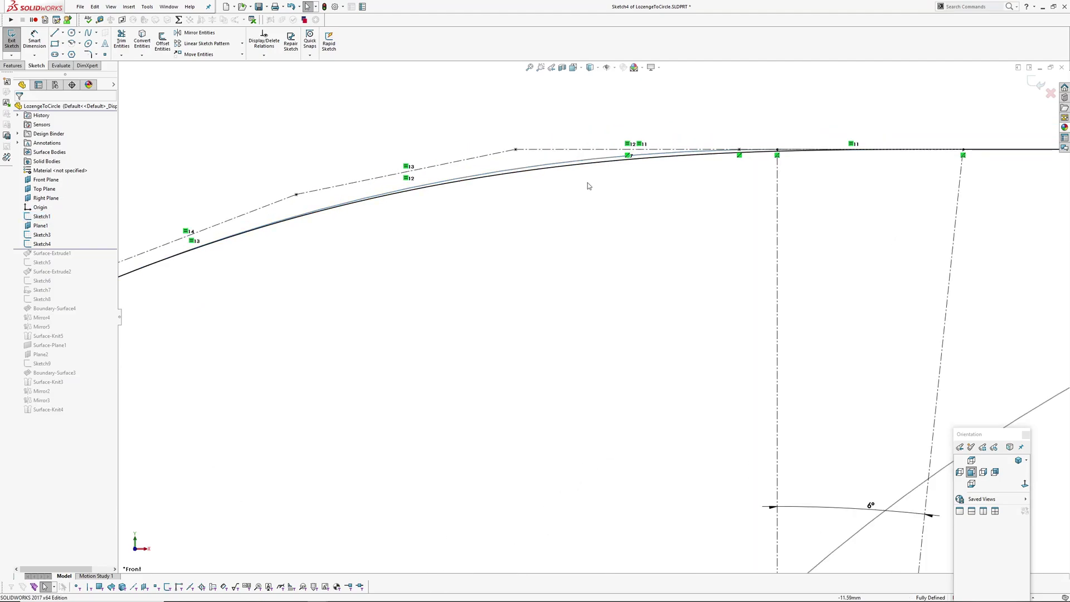
scroll(586, 211, up, 5)
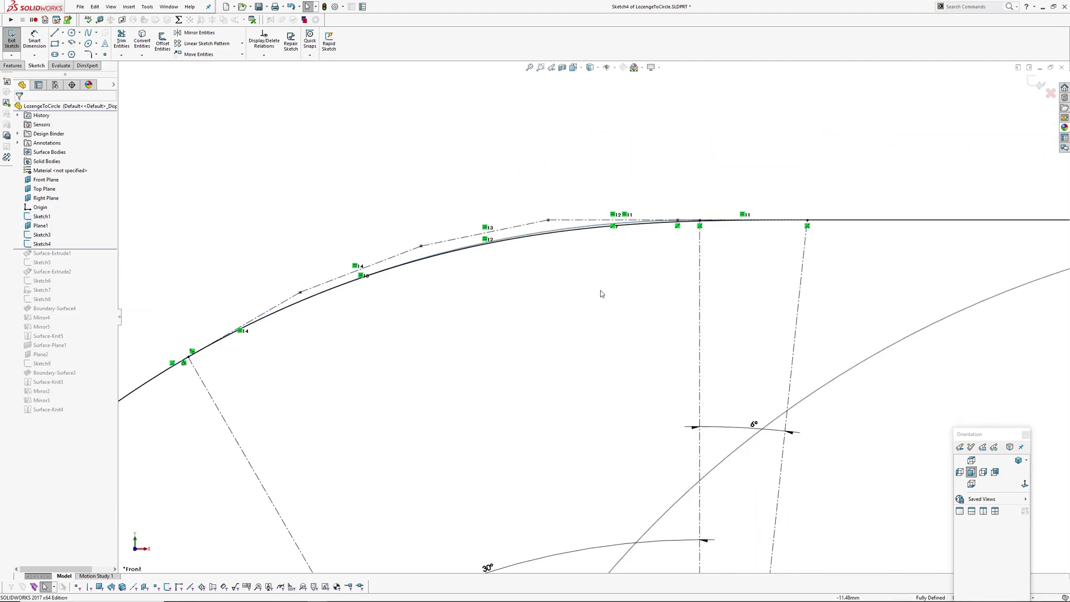
scroll(607, 293, up, 2)
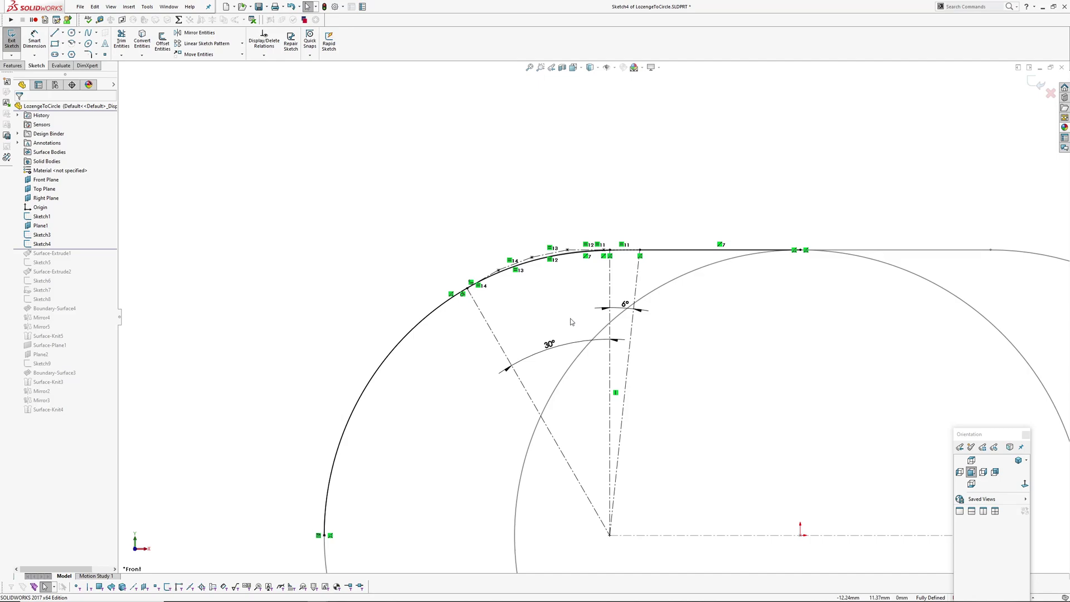
middle_drag(570, 319, 594, 372)
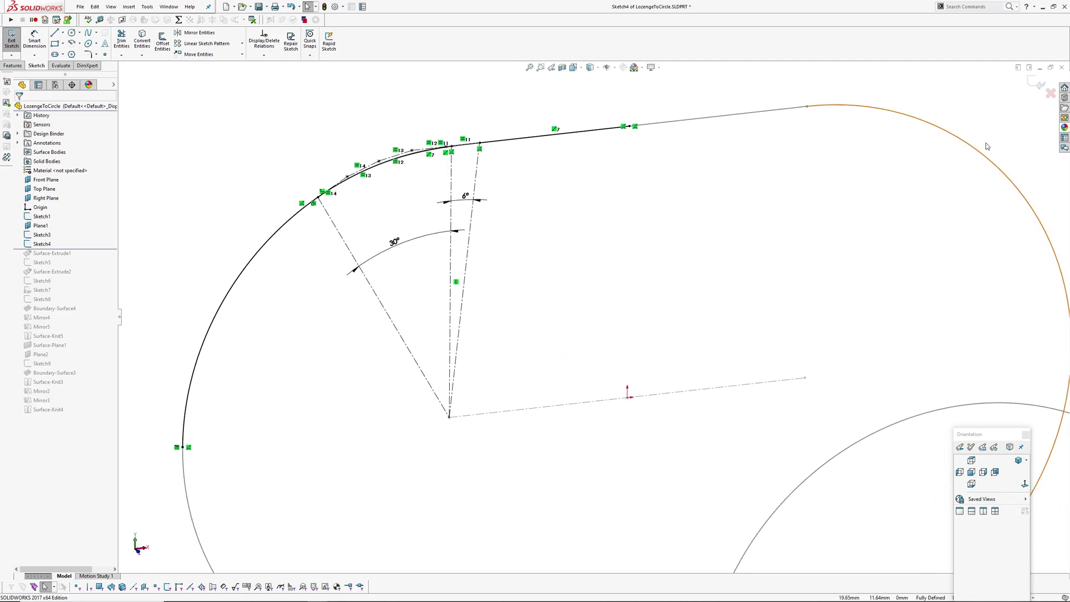
- Leave Sketch4 discarding its changes, and roll the feature history forward past Surface-Extrude1
click(1051, 95)
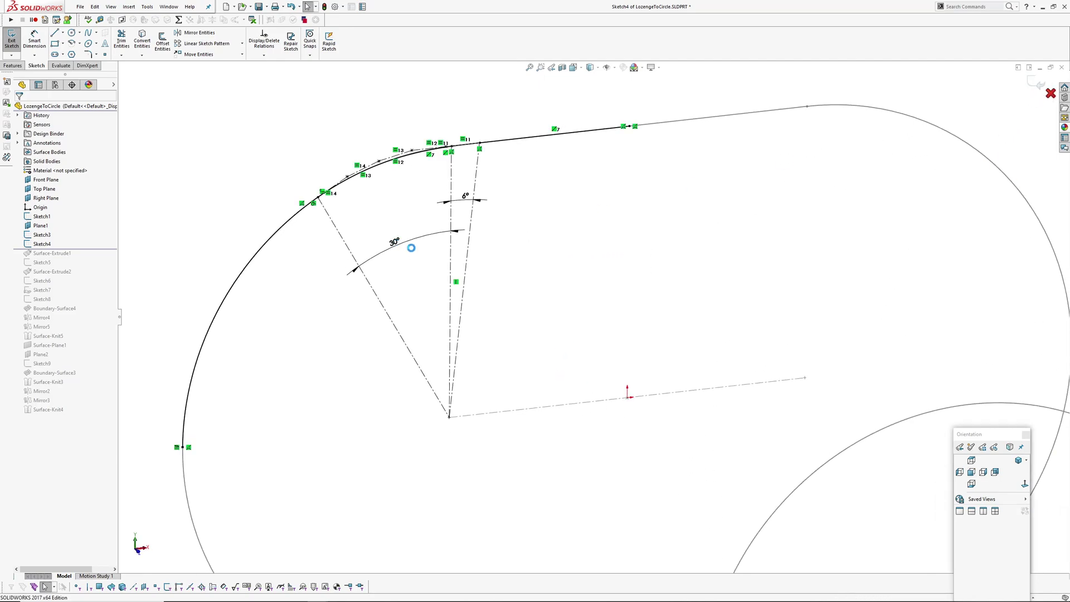
click(36, 244)
drag(83, 249, 84, 258)
scroll(502, 290, up, 3)
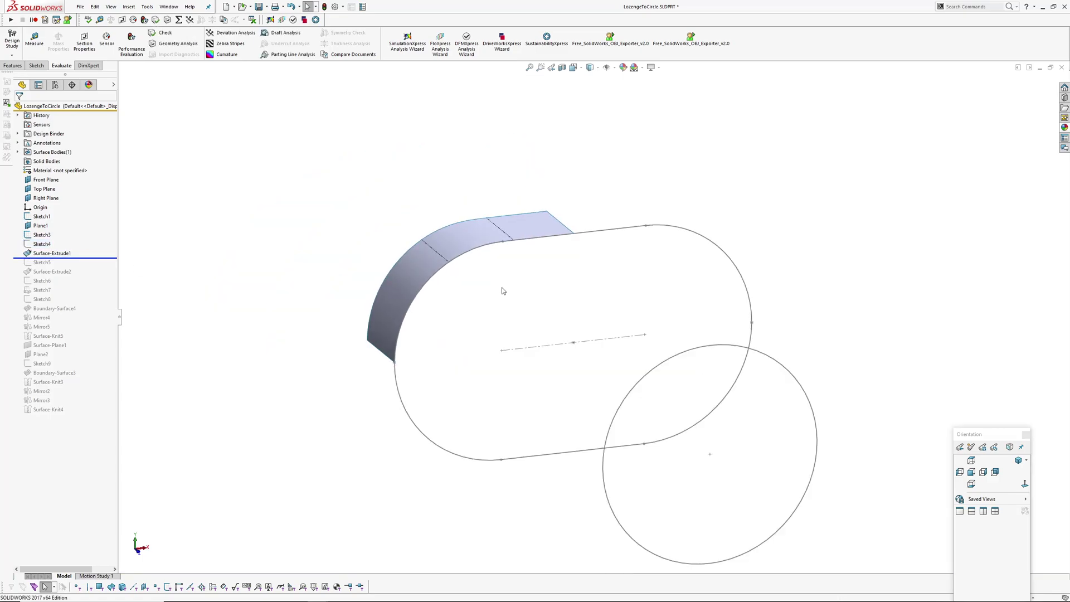
mouse_move(503, 290)
middle_down()
mouse_move(447, 234)
mouse_move(507, 294)
middle_up()
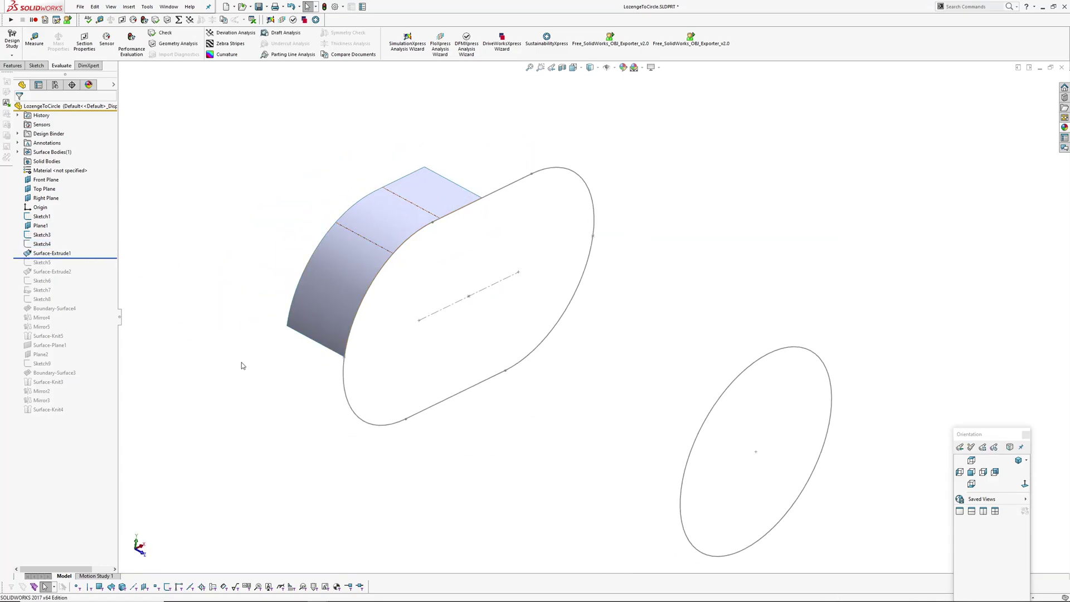
- Roll the feature history forward past Surface-Extrude2 and inspect the extruded arc surface at the circle
drag(84, 259, 84, 276)
ctrl+middle_drag(592, 340, 537, 279)
click(724, 321)
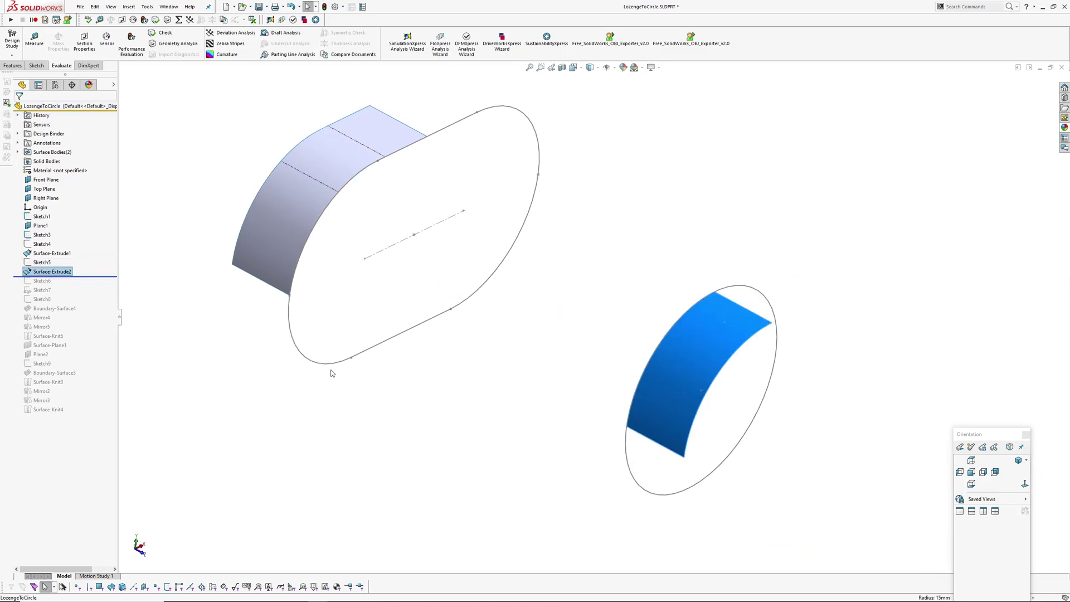
click(193, 310)
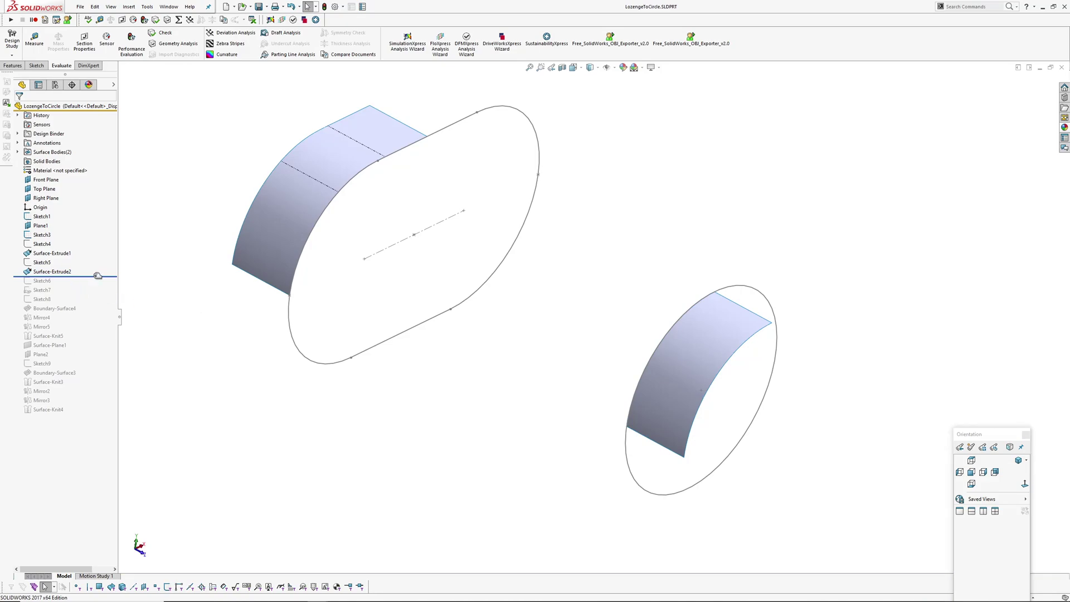
- Roll the feature history forward past Sketch6 and Sketch7, and open Sketch7 for editing
drag(97, 276, 97, 284)
middle_drag(451, 315, 465, 261)
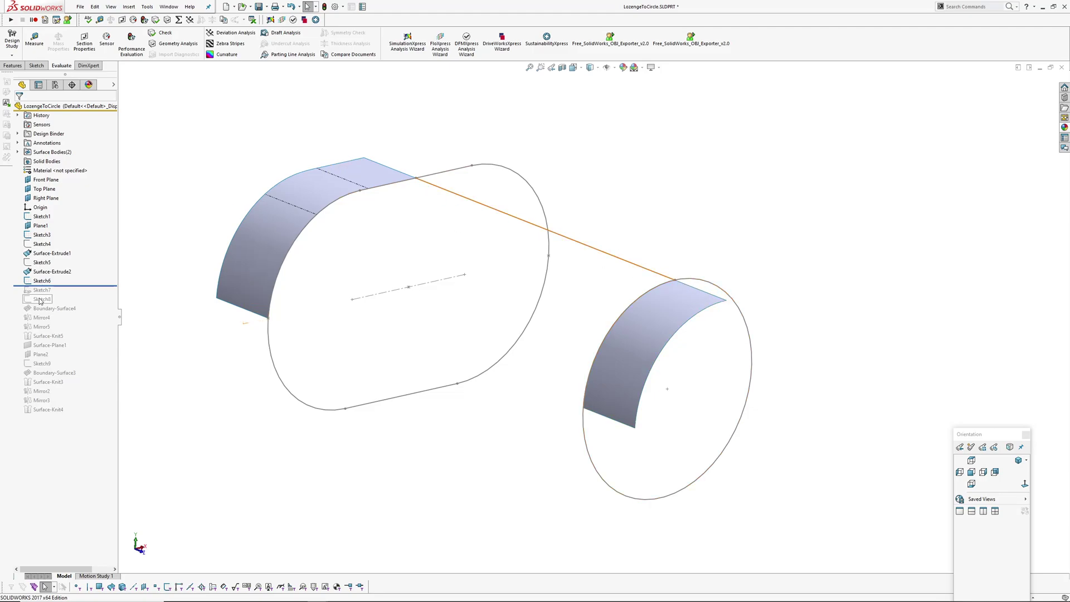
drag(79, 287, 79, 295)
mouse_move(420, 383)
middle_down()
mouse_move(449, 284)
mouse_move(445, 386)
middle_up()
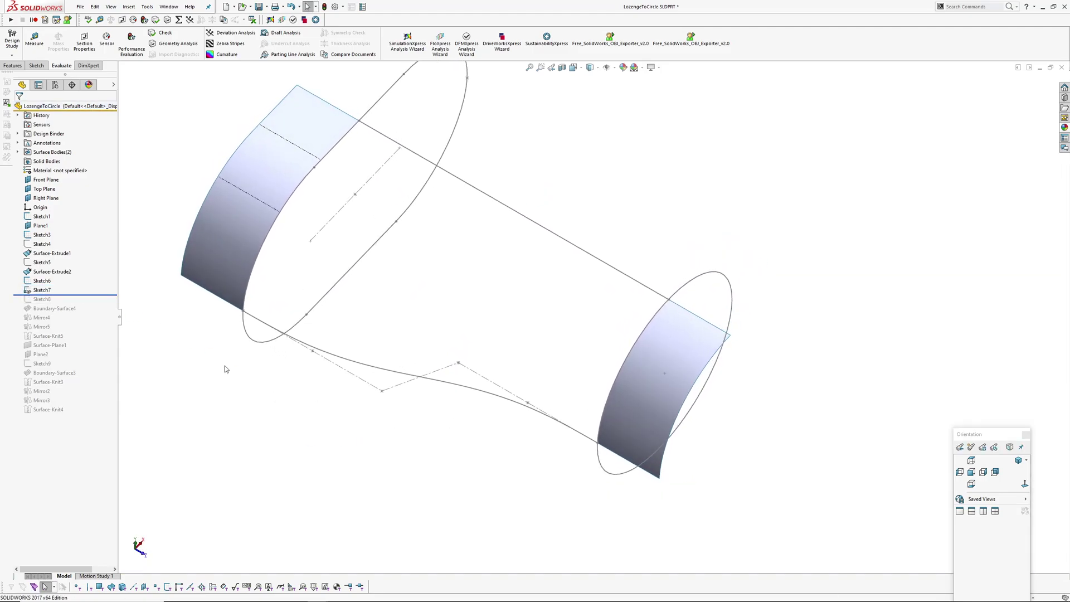
click(41, 290)
click(33, 264)
ctrl+middle_drag(460, 445, 477, 402)
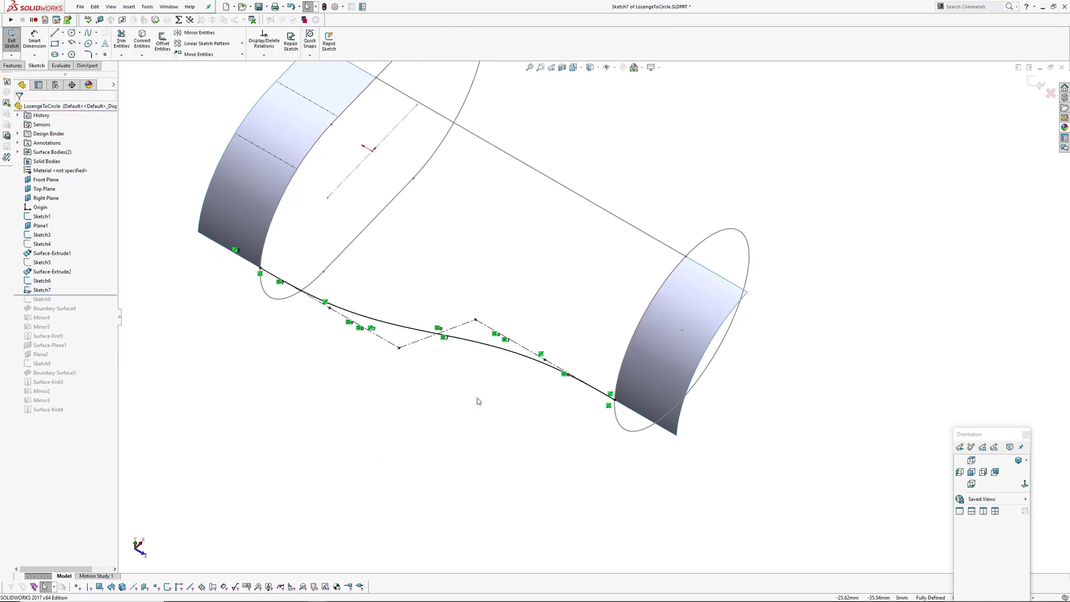
- Review the properties and control polygon of the style spline in Sketch7, and exit the sketch
click(488, 350)
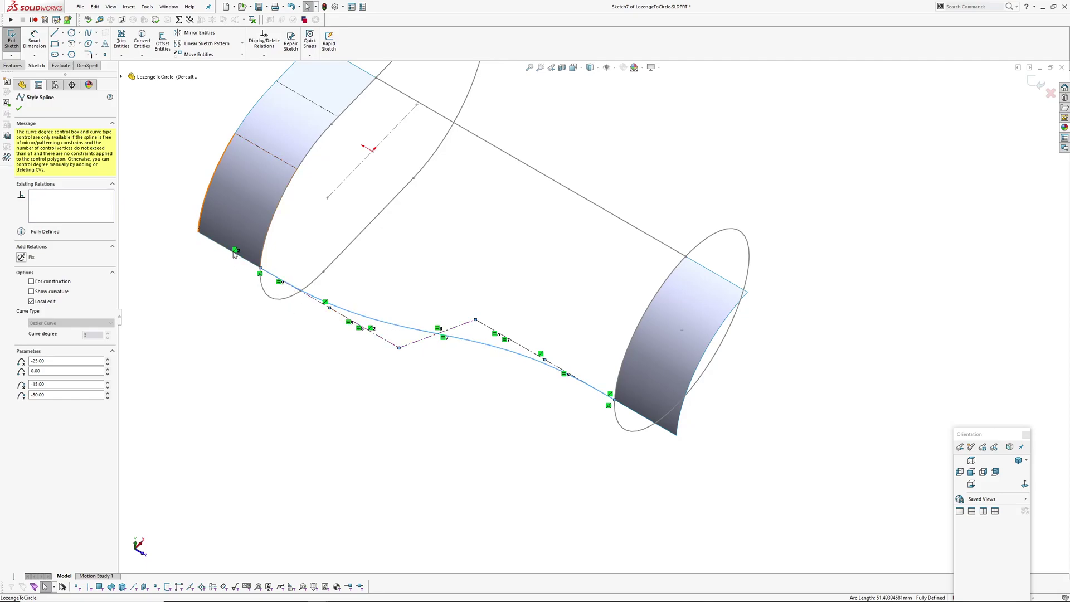
click(526, 430)
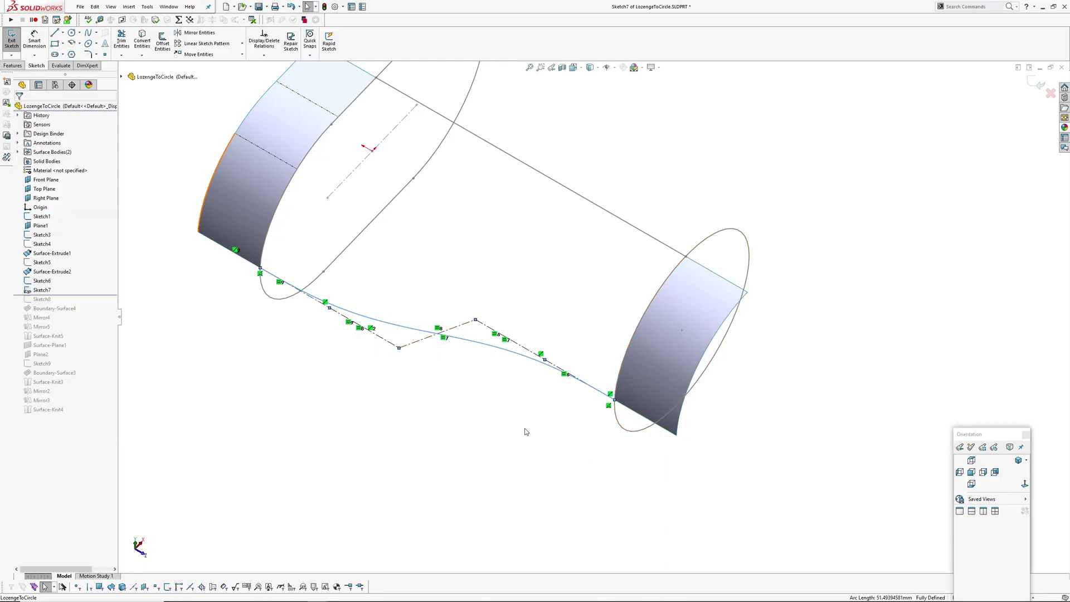
click(457, 348)
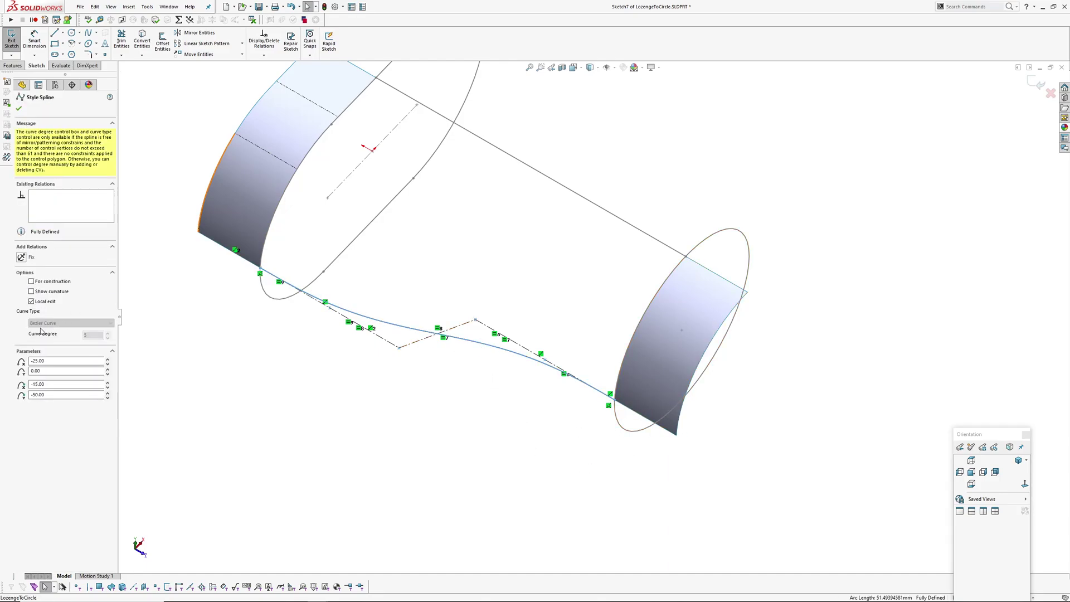
click(406, 438)
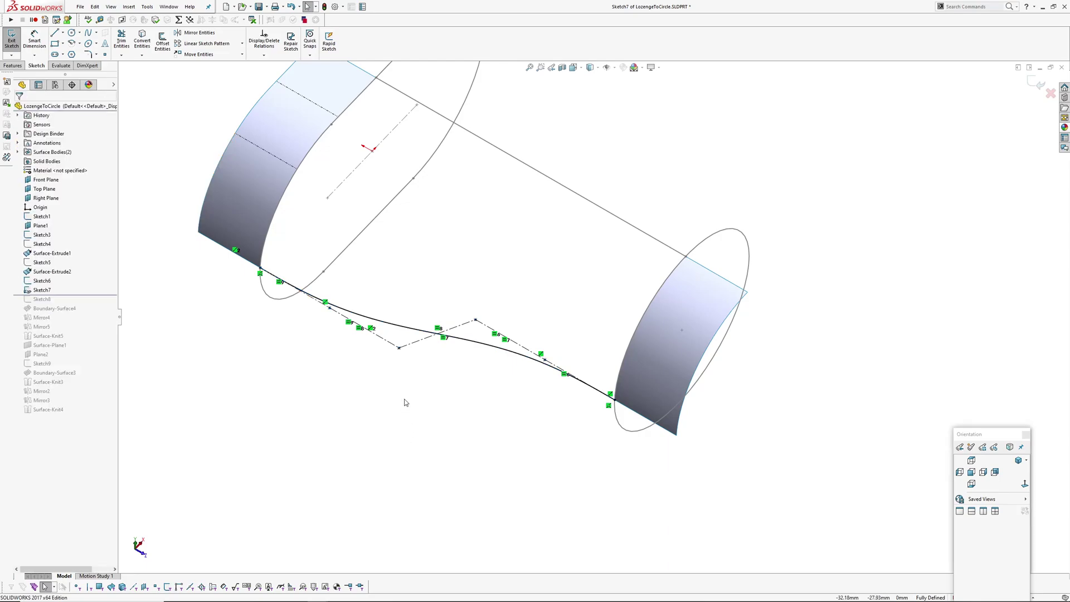
middle_drag(445, 377, 478, 375)
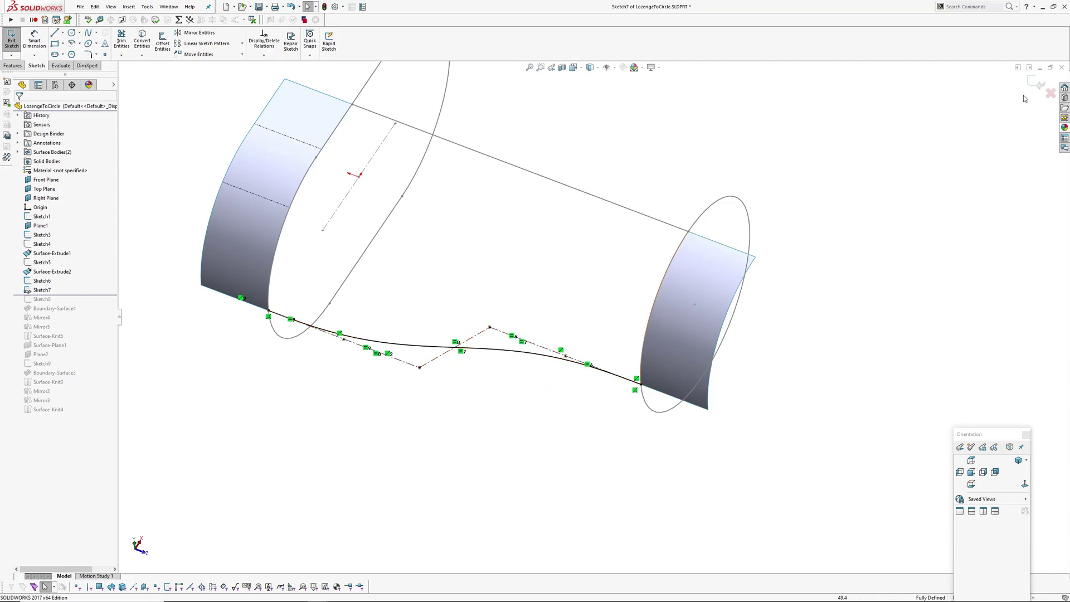
click(1037, 84)
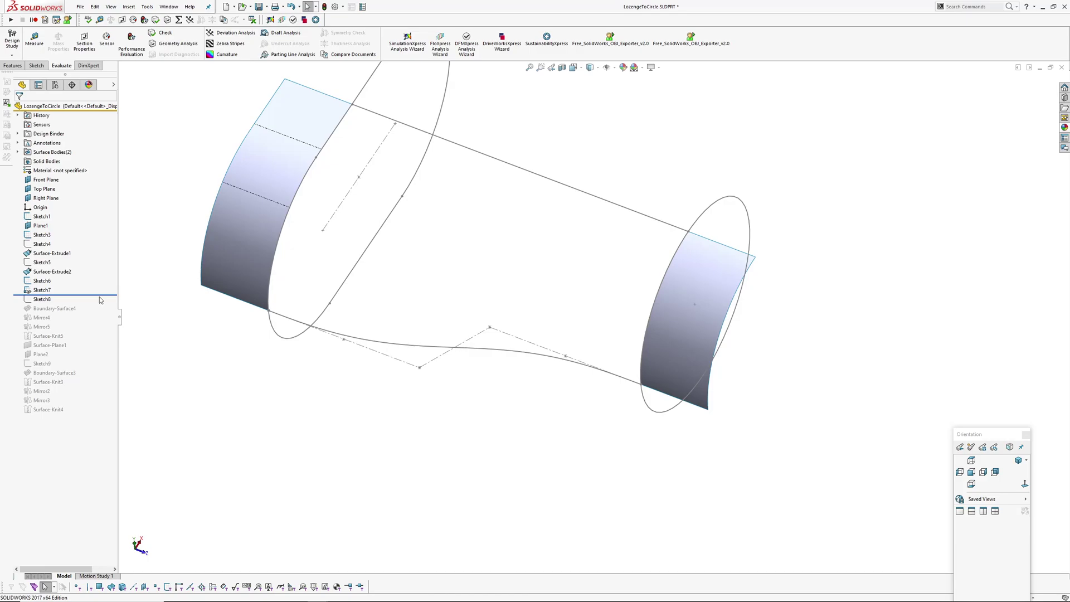
- Inspect the Sketch8 geometry and roll the feature history forward past Boundary-Surface4
click(44, 300)
mouse_move(227, 326)
middle_down()
mouse_move(491, 238)
mouse_move(484, 217)
middle_up()
click(484, 218)
drag(87, 305, 90, 314)
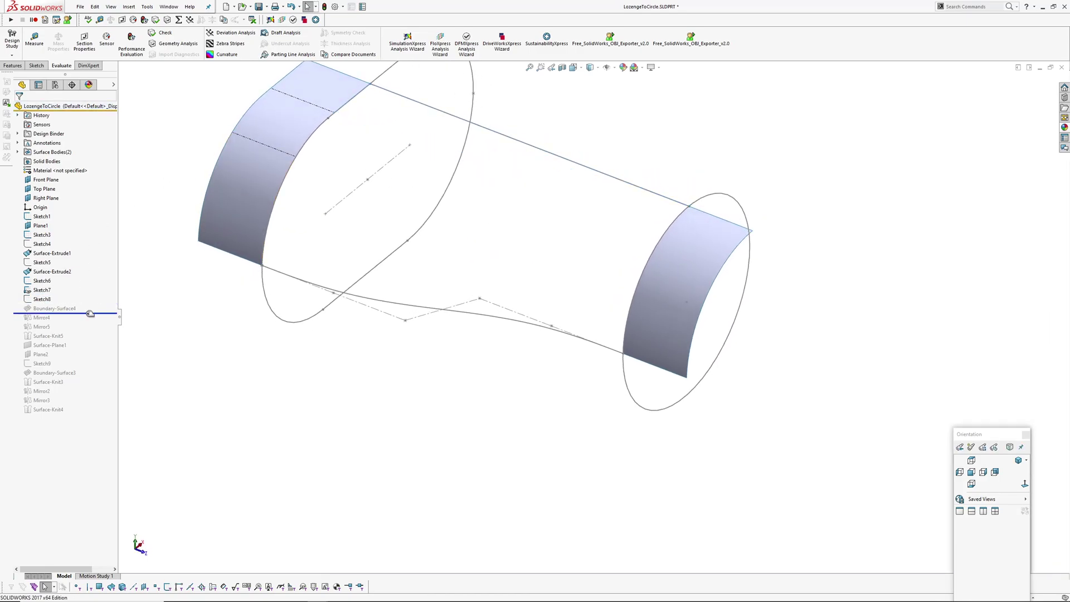
ctrl+middle_drag(436, 412, 437, 440)
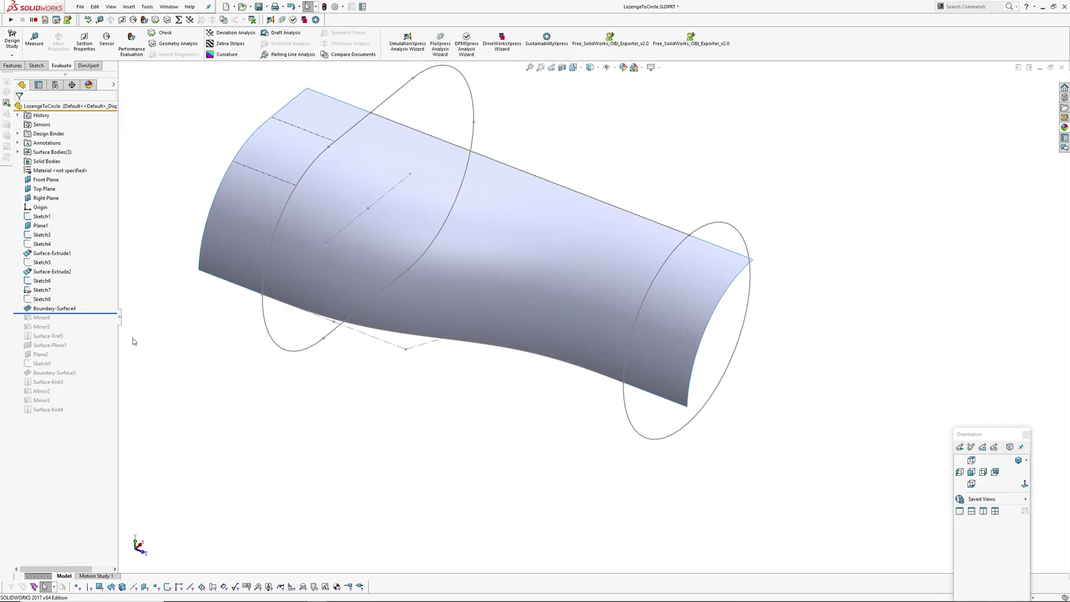
- Open Boundary-Surface4 for editing and turn off its curvature combs
click(54, 308)
click(61, 280)
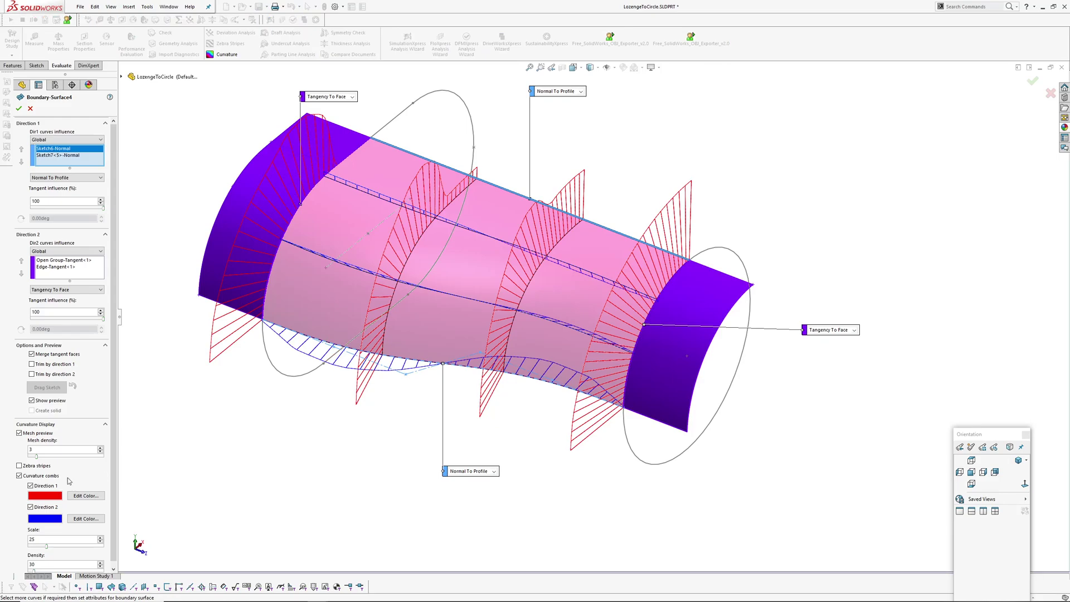
click(20, 471)
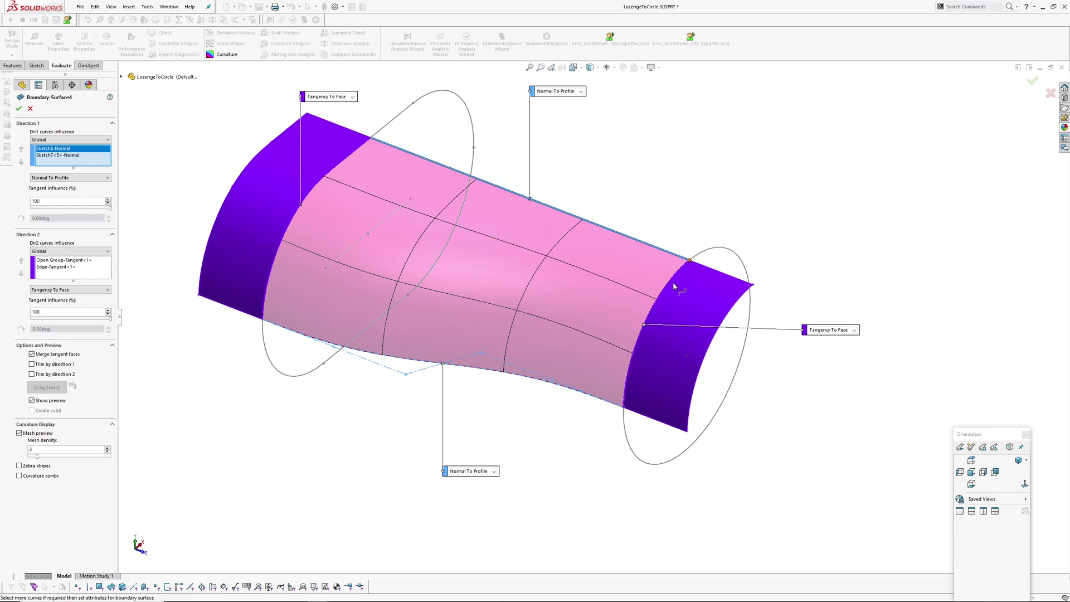
- Review the Sketch7 curve in Direction 1 and the open group at the lozenge end in Direction 2 of the boundary surface
click(53, 155)
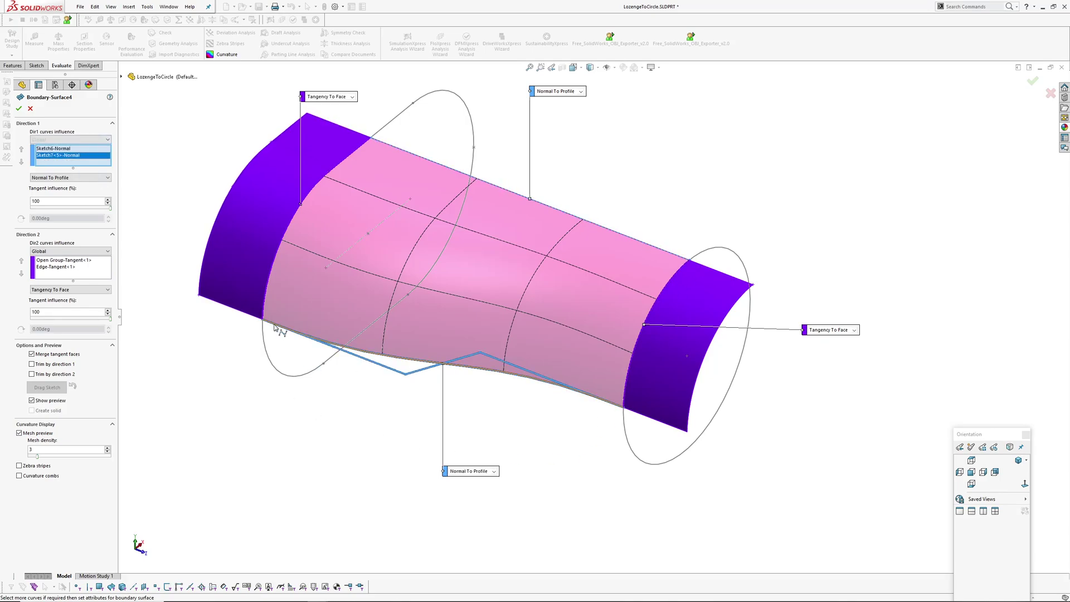
click(62, 261)
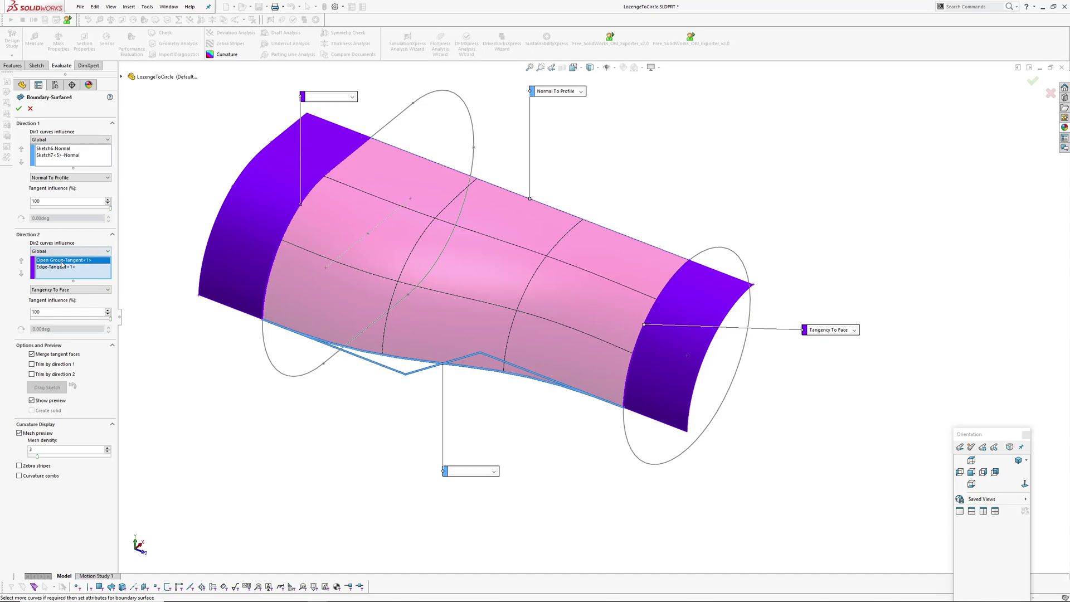
right_click(46, 261)
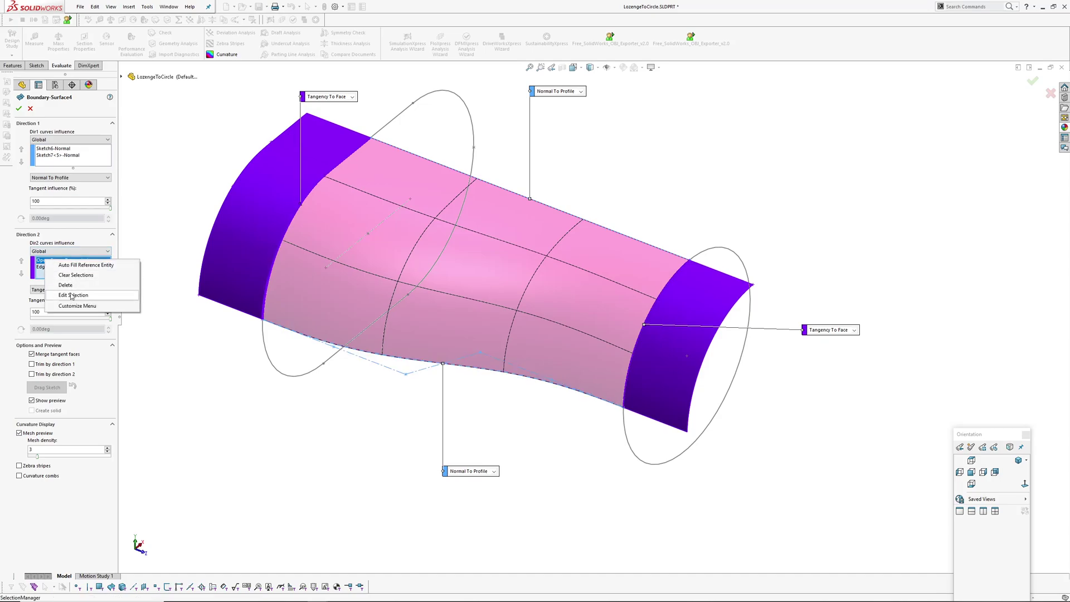
click(203, 162)
scroll(325, 191, down, 1)
middle_drag(325, 191, 382, 253)
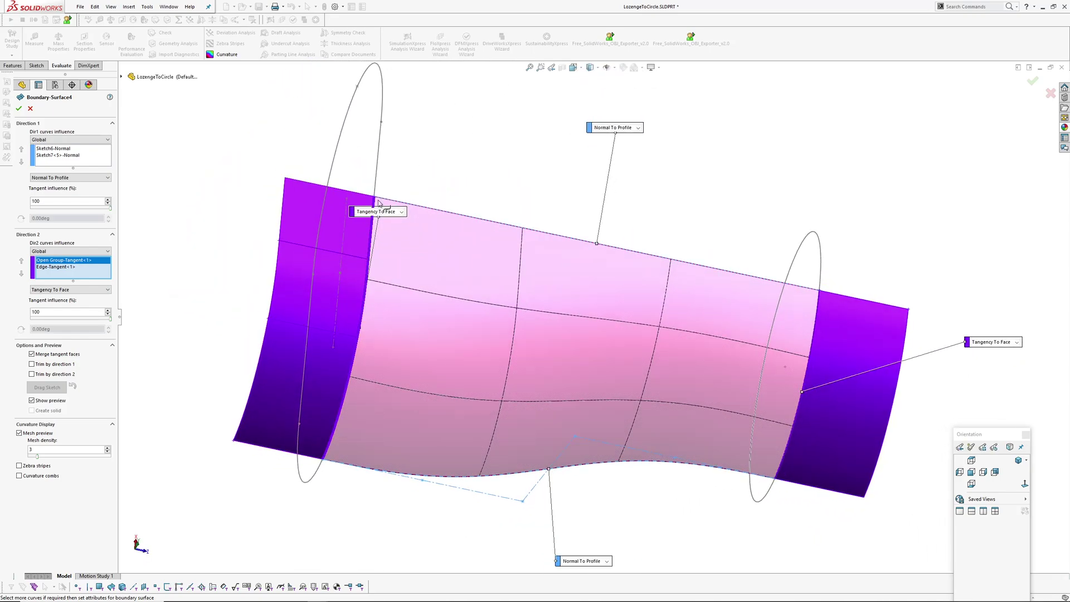
- Review the Direction 2 edge at the circular end of the boundary surface, and close the feature definition
click(54, 267)
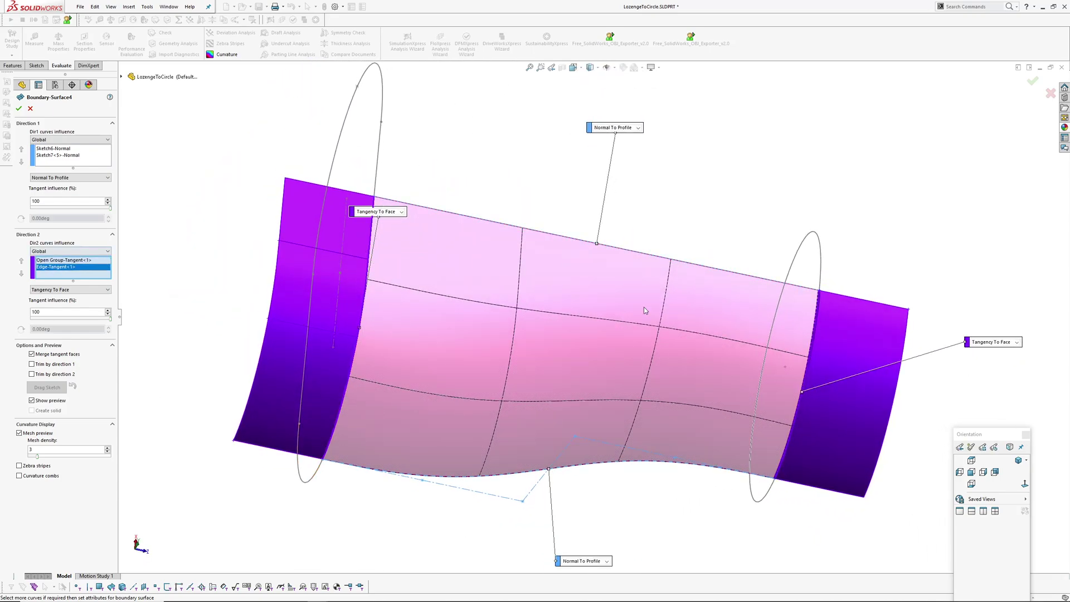
ctrl+middle_drag(757, 324, 684, 252)
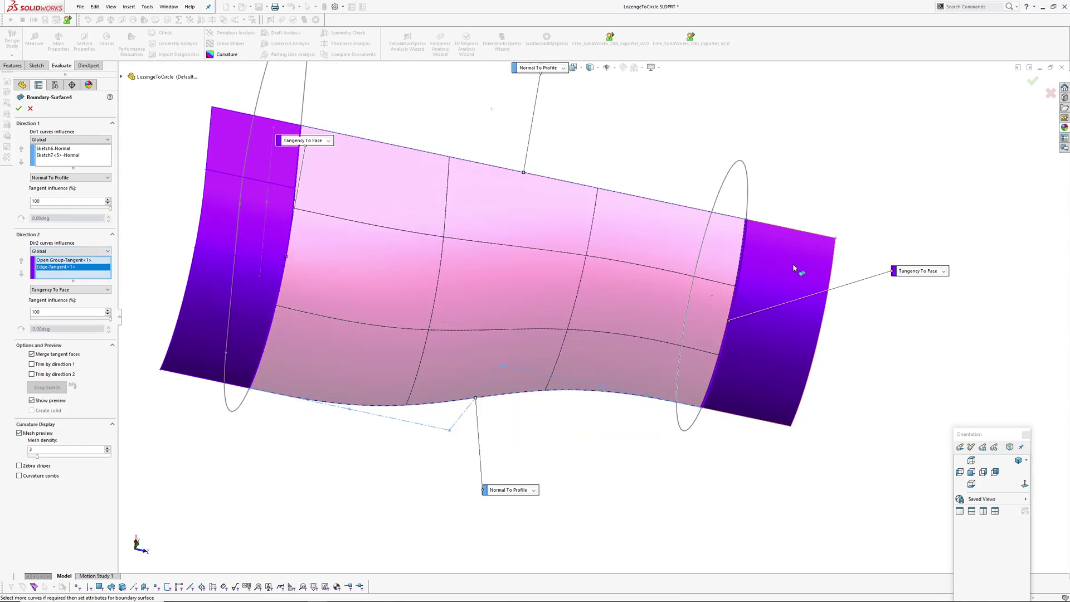
middle_drag(747, 266, 480, 258)
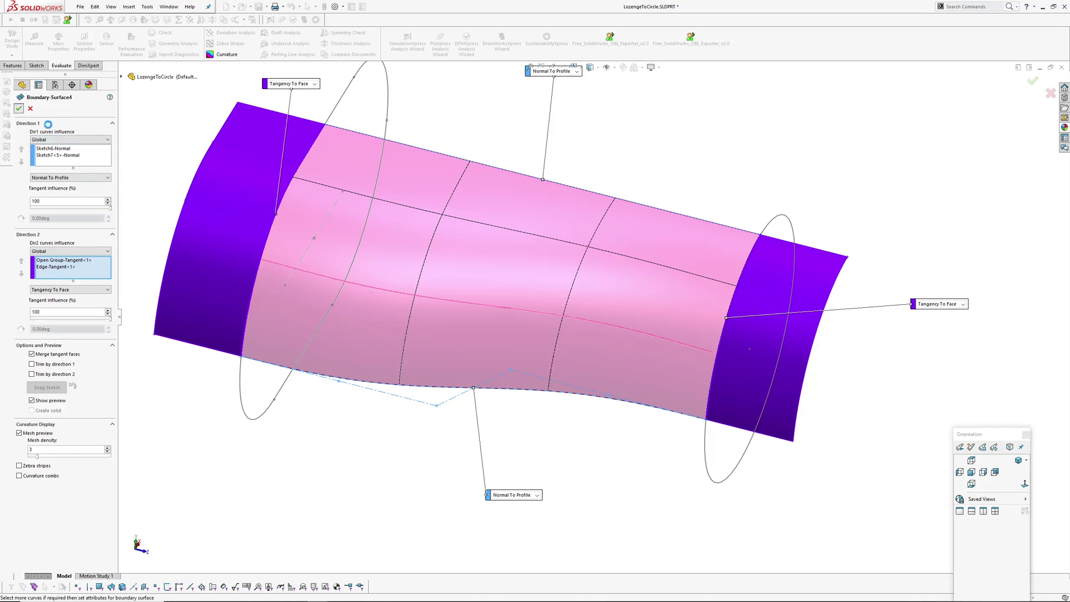
middle_drag(458, 436, 440, 404)
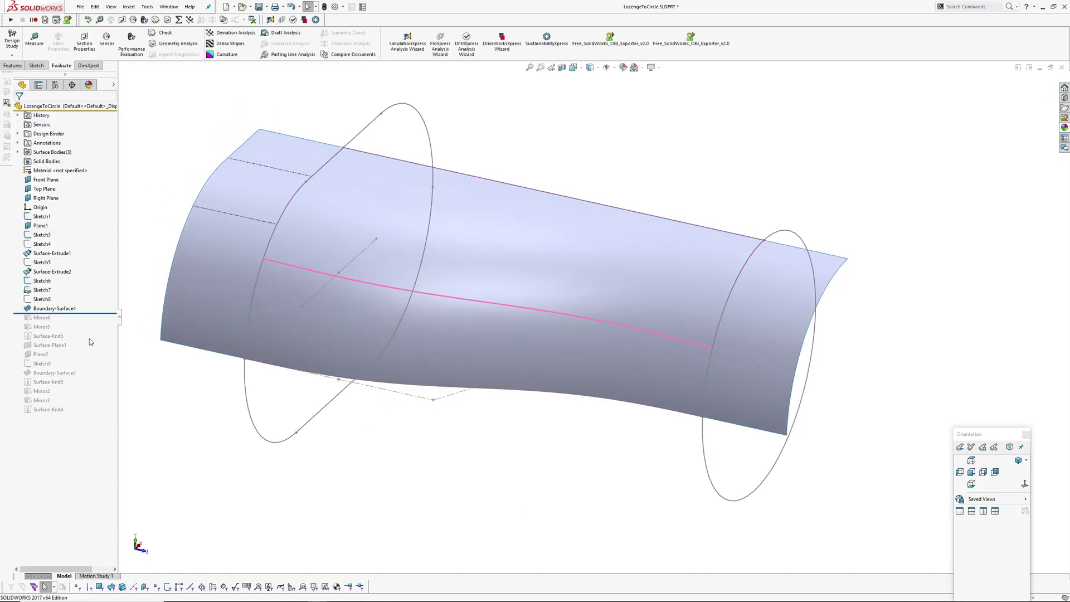
- Roll the feature history forward past Mirror4, Mirror5 and Surface-Knit5, and view the complete knitted surface
drag(103, 314, 99, 341)
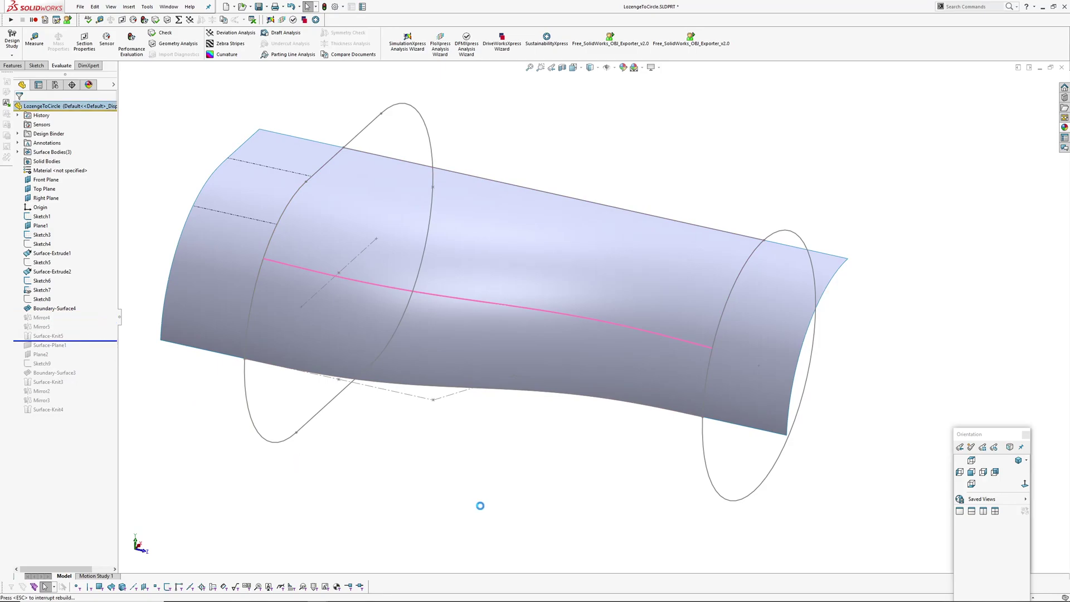
scroll(480, 272, up, 3)
middle_drag(480, 273, 483, 316)
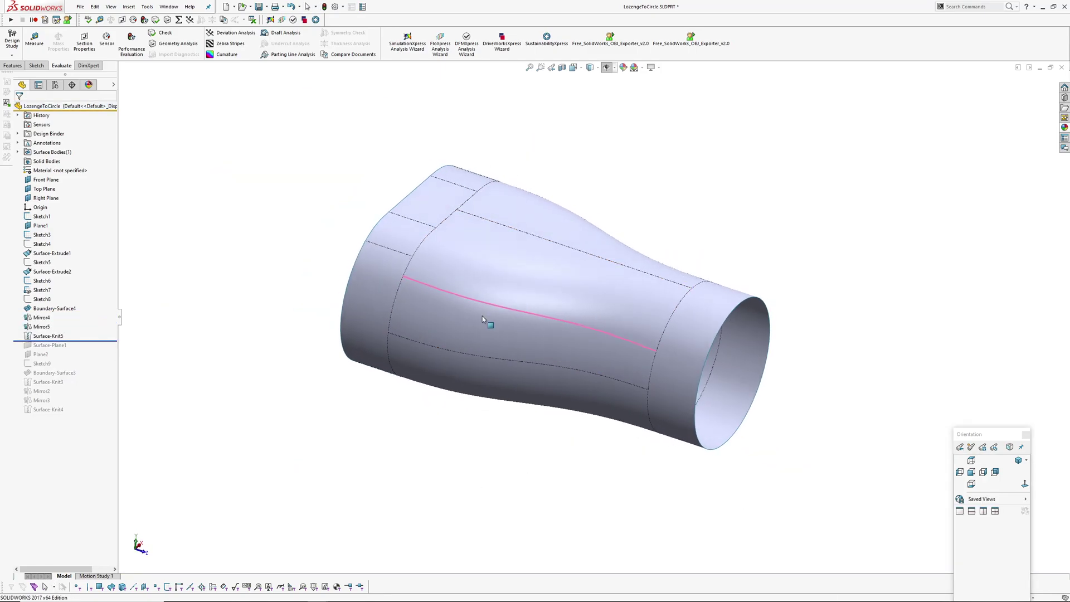
- Show the curvature colours on the knitted surface and examine the transition from the flat face to the circular end
key(c)
scroll(488, 253, down, 3)
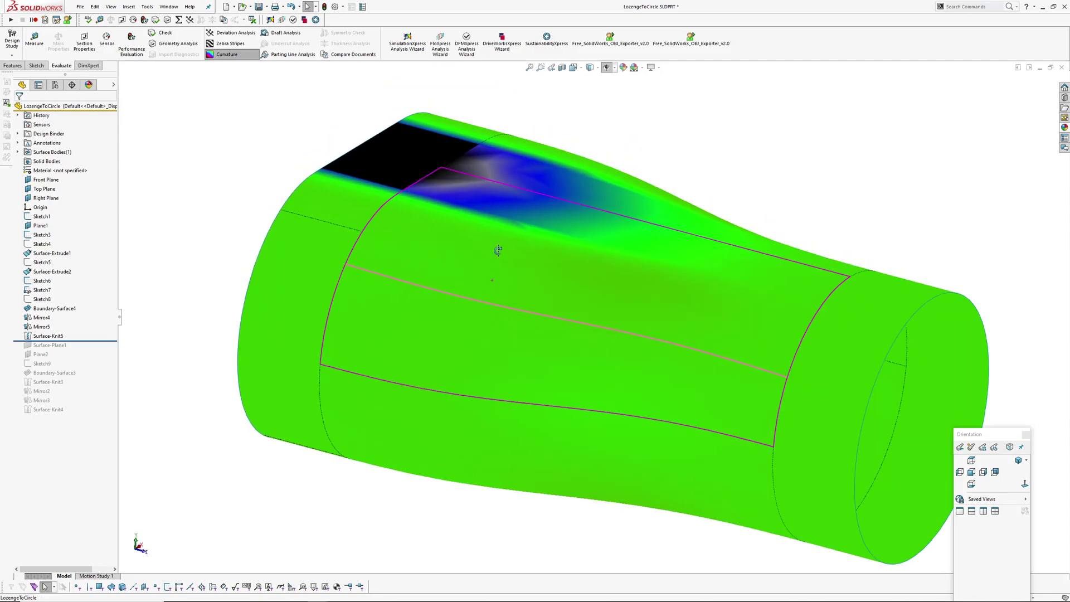
middle_drag(497, 250, 520, 301)
scroll(520, 303, up, 3)
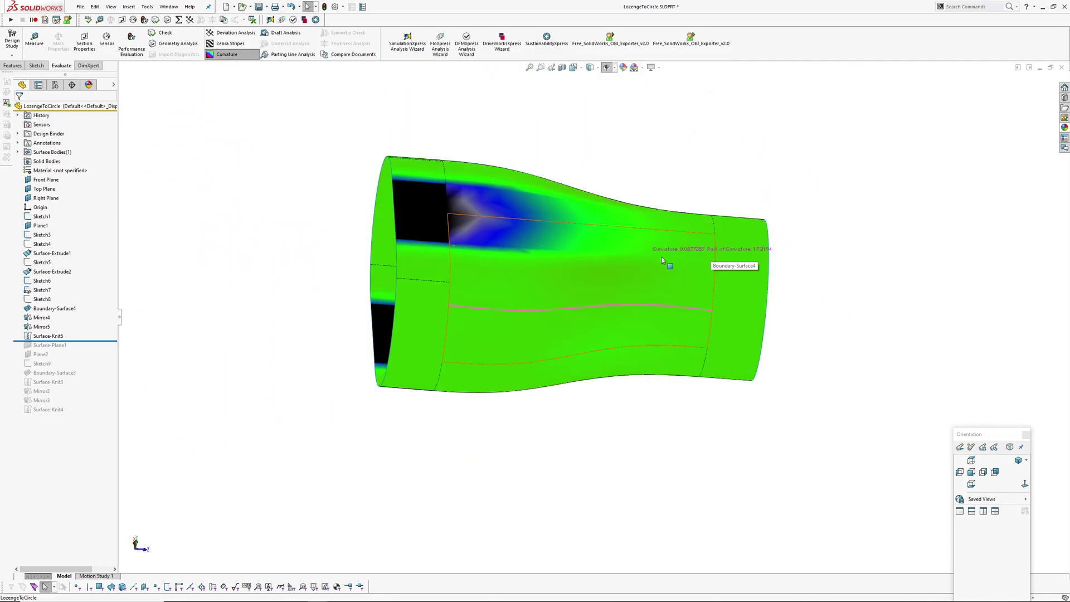
mouse_move(481, 251)
middle_down()
mouse_move(573, 232)
mouse_move(473, 247)
middle_up()
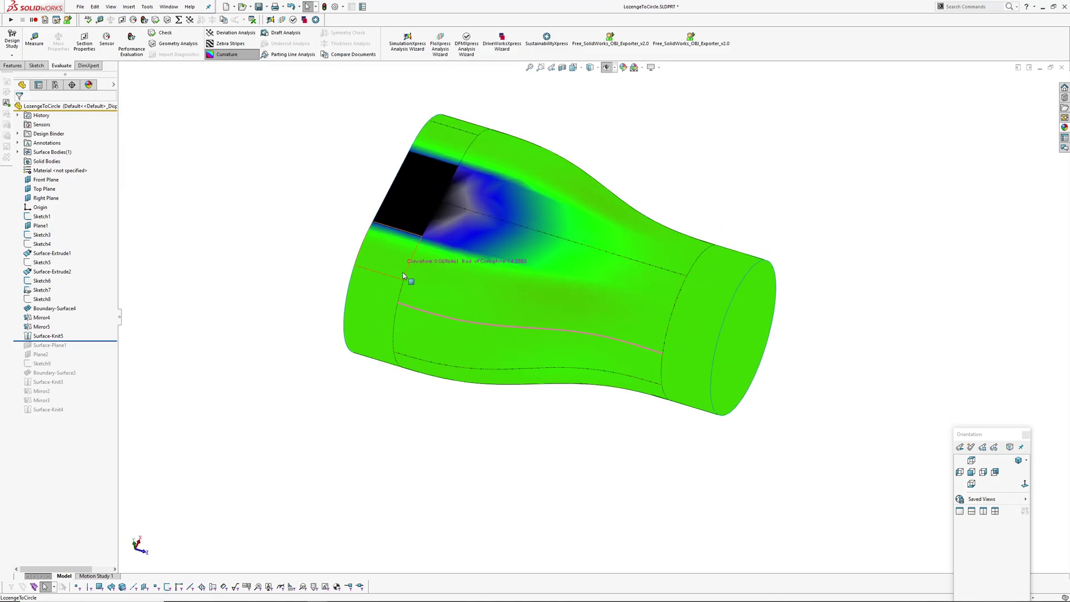
- Examine the knitted surface from several directions with zebra stripes, and switch the stripes off again
mouse_move(535, 280)
right_down()
mouse_move(522, 420)
mouse_move(531, 262)
right_up()
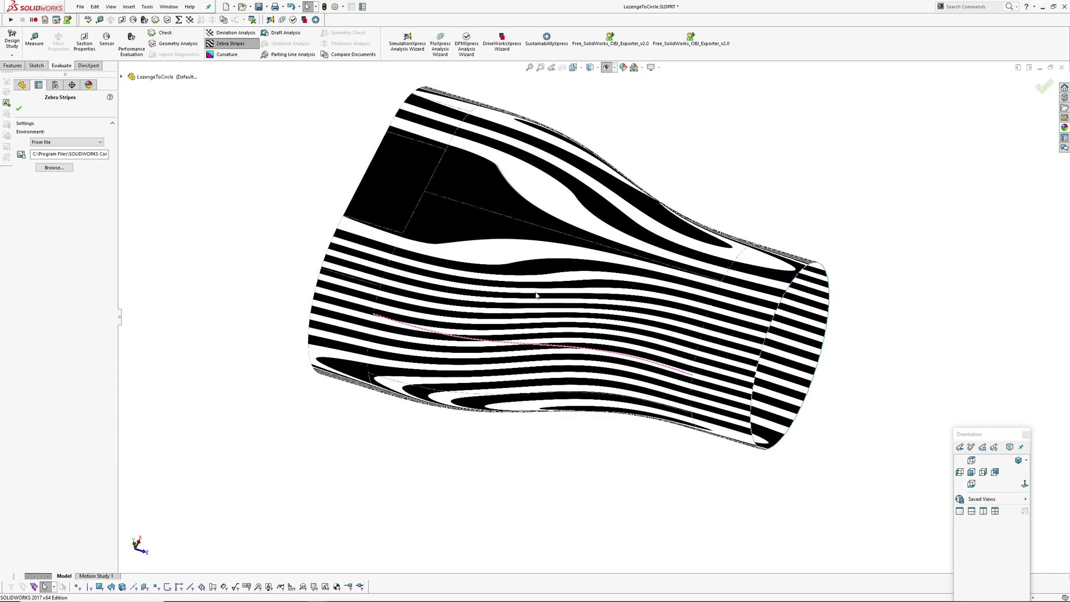
middle_drag(535, 294, 521, 318)
key(Return)
scroll(573, 349, down, 3)
scroll(491, 224, up, 4)
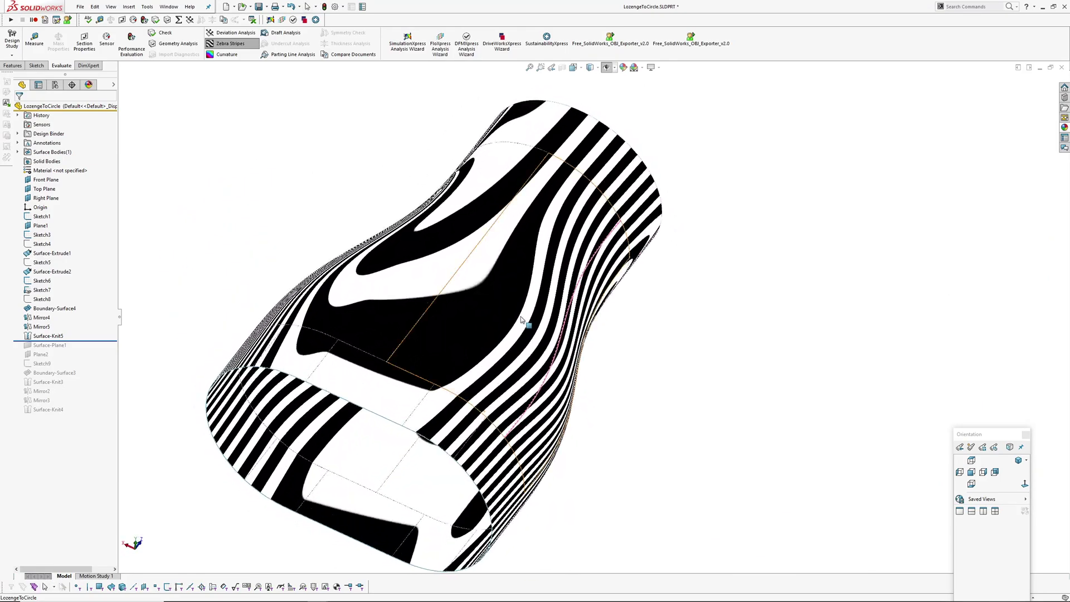
middle_drag(448, 249, 411, 361)
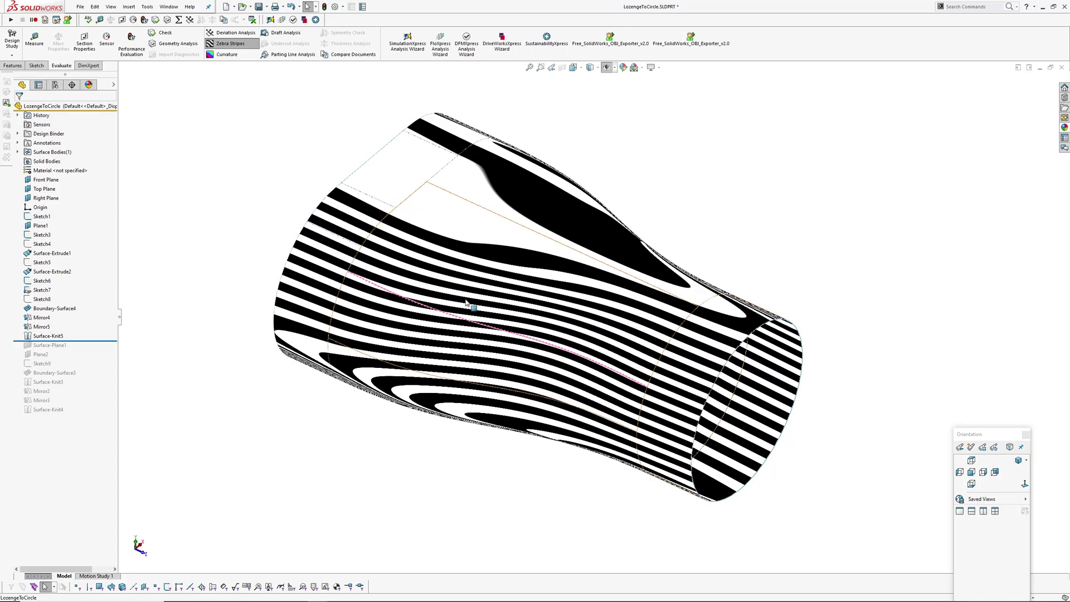
scroll(442, 425, down, 2)
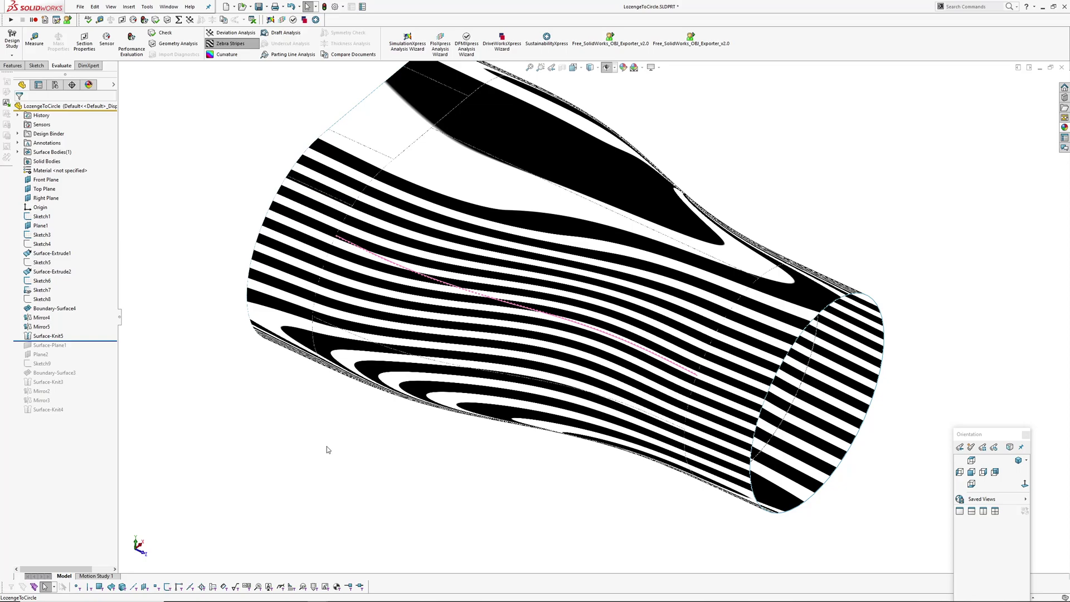
key(z)
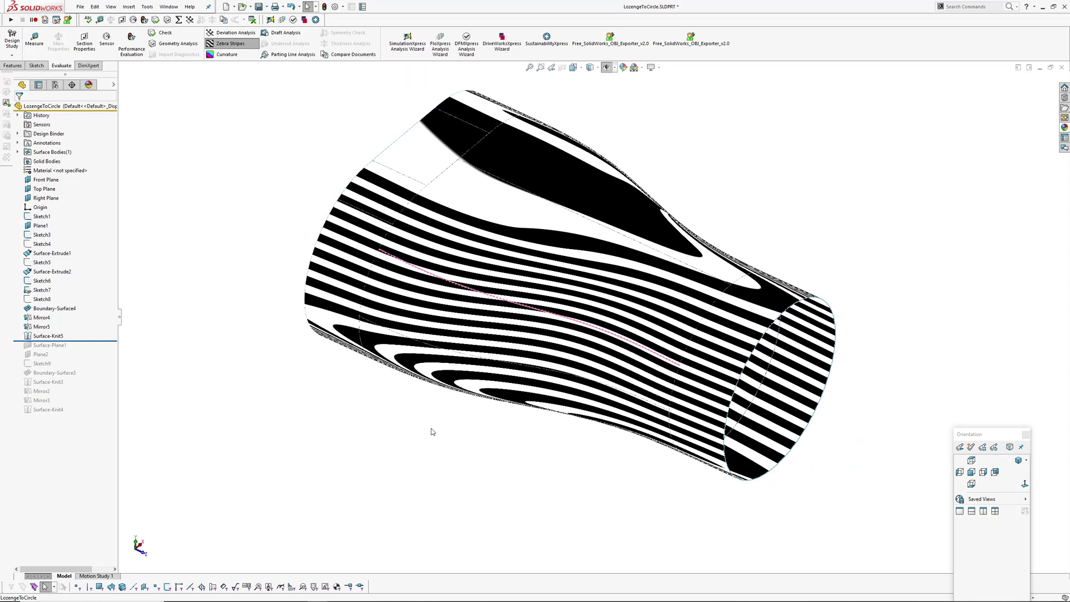
middle_drag(441, 391, 593, 319)
right_drag(593, 318, 466, 279)
- Inspect the Boundary-Surface4 face and the flat face of Surface-Extrude1 at the lozenge end
middle_drag(466, 279, 594, 169)
click(505, 199)
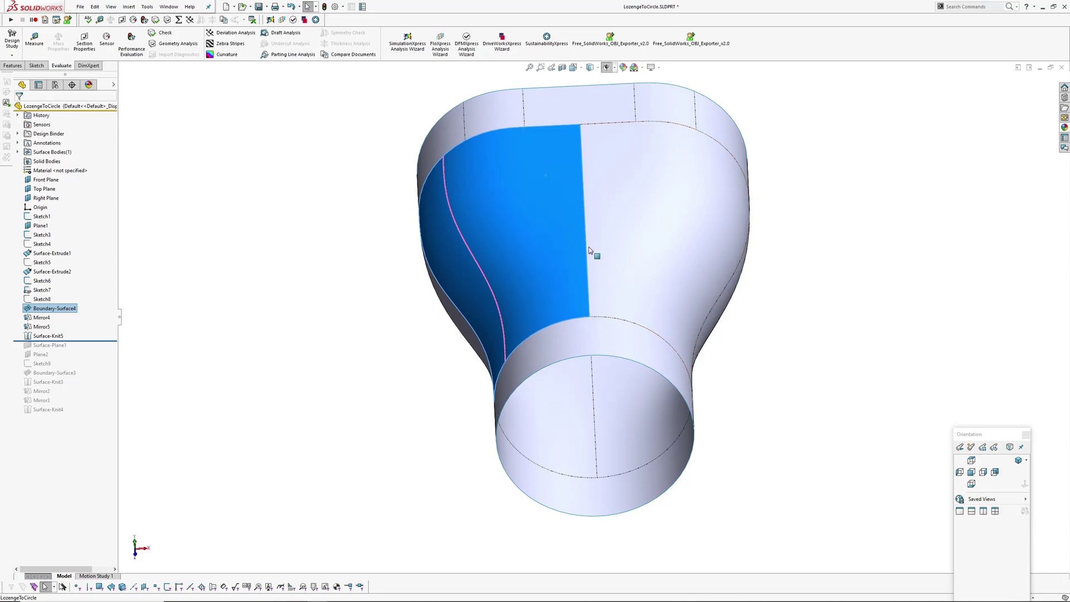
click(595, 111)
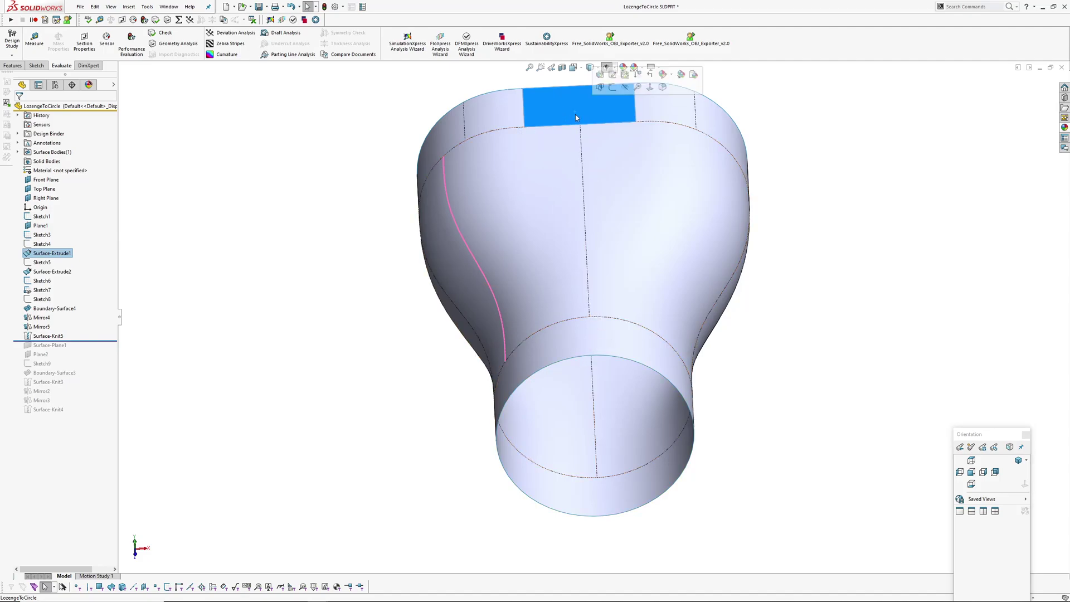
key(Escape)
click(589, 106)
middle_drag(588, 107, 577, 315)
click(245, 358)
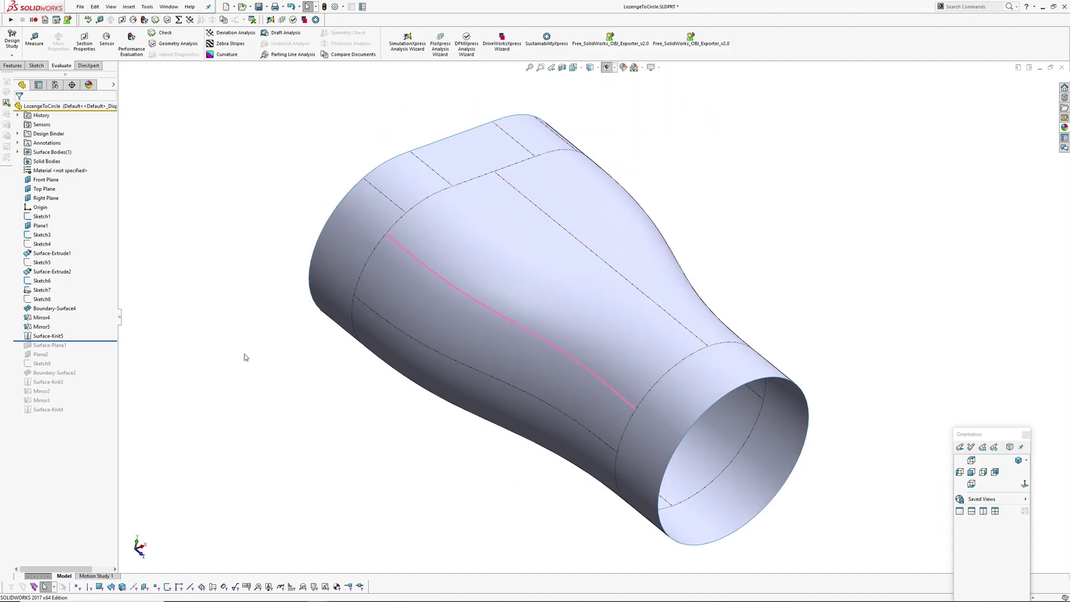
- Delete Boundary-Surface4, Mirror4, Mirror5 and Surface-Knit5, and roll the history forward past Surface-Plane1
click(58, 336)
key(Delete)
key(Return)
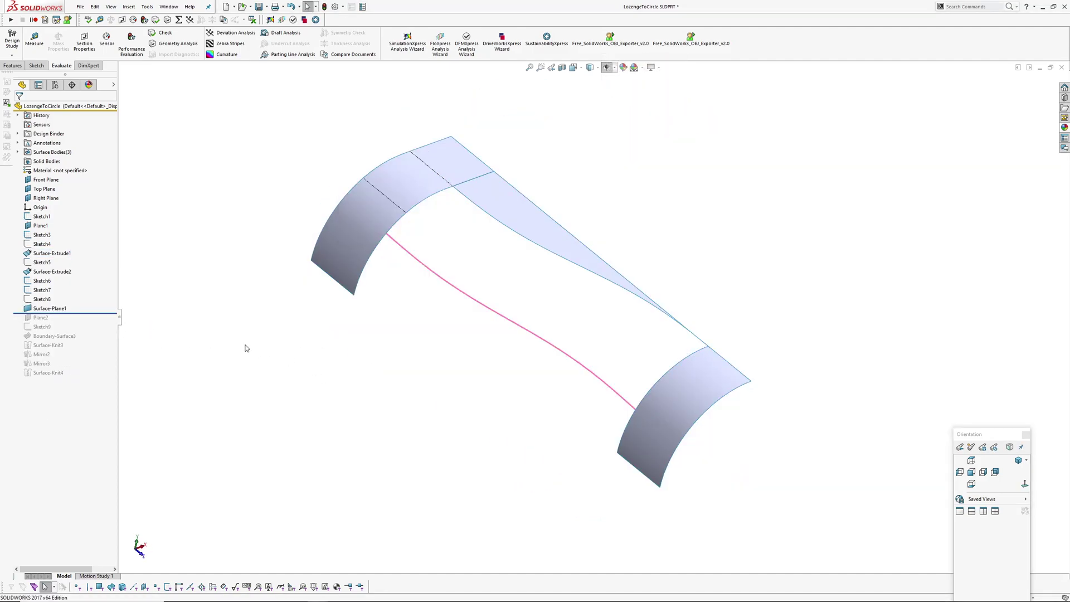
- Inspect the planar surface and its curved Sketch8 boundary, and open Sketch8 for editing
click(43, 312)
click(42, 300)
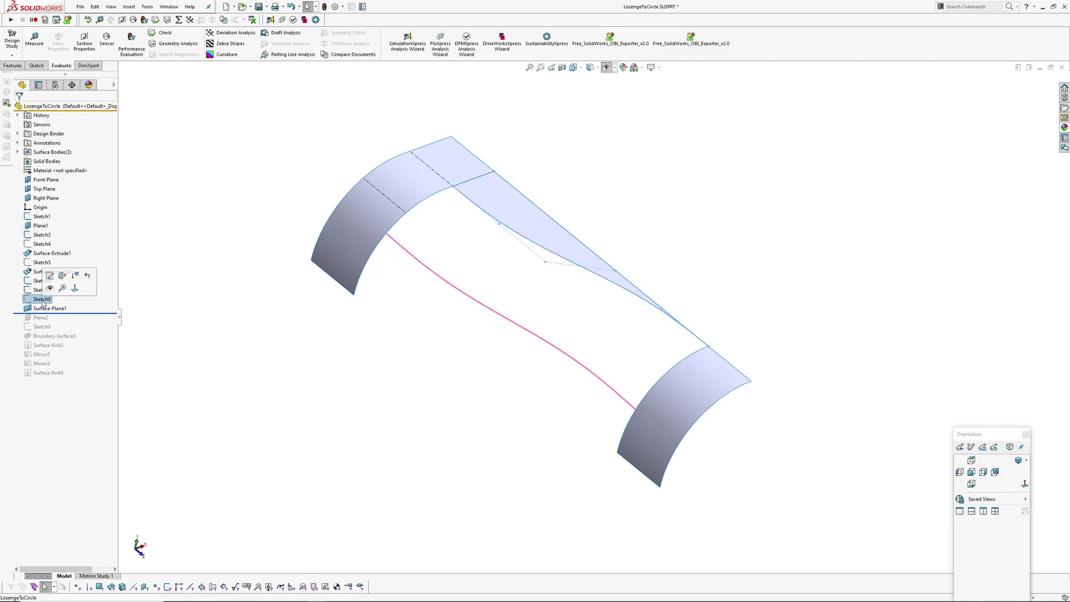
mouse_move(316, 326)
middle_down()
mouse_move(592, 255)
mouse_move(558, 327)
middle_up()
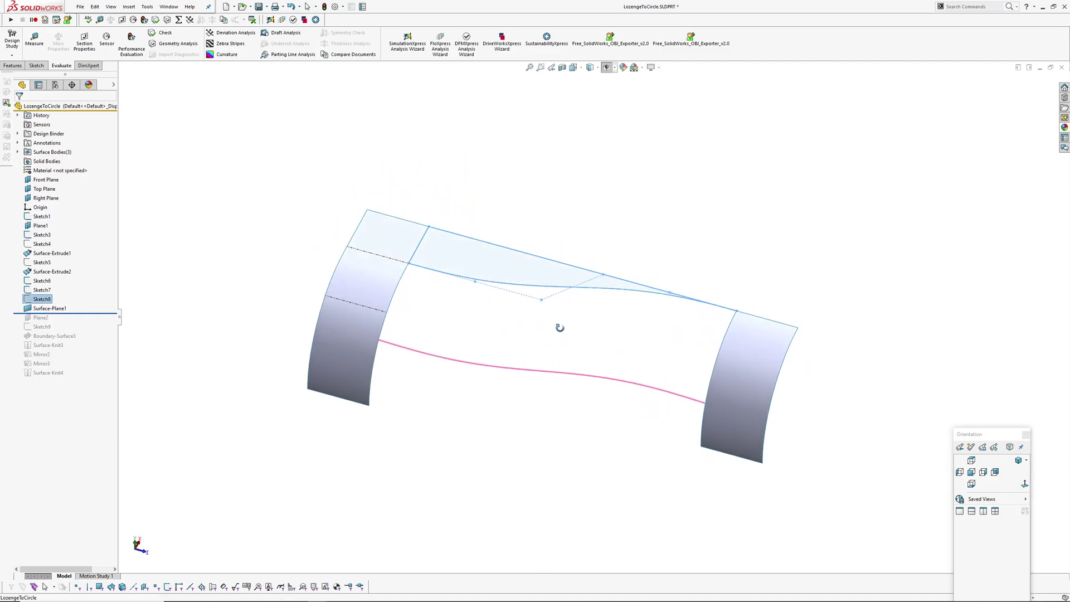
click(526, 289)
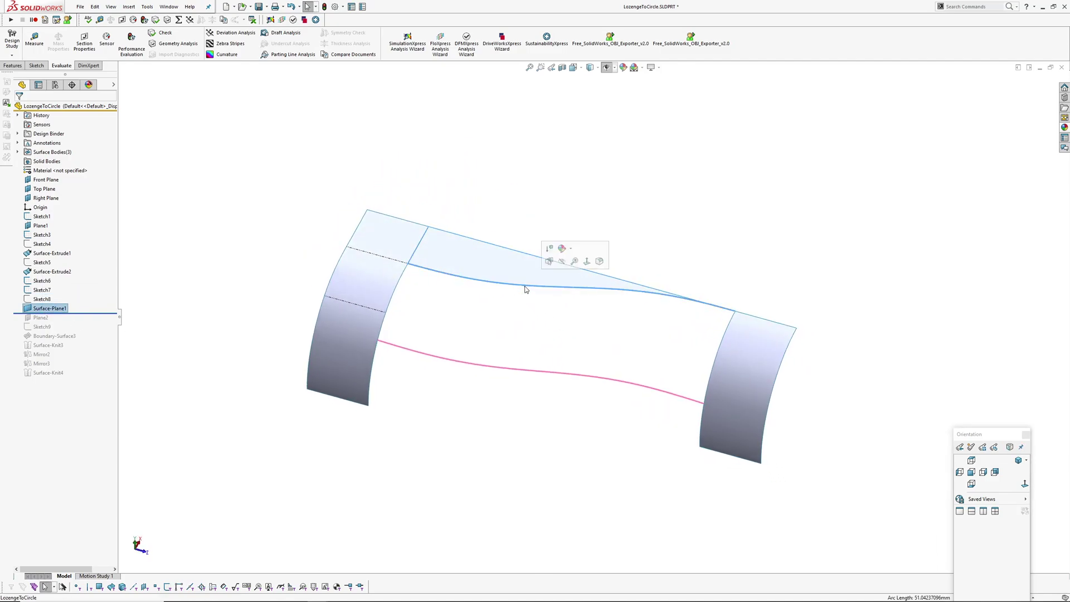
click(44, 300)
click(47, 272)
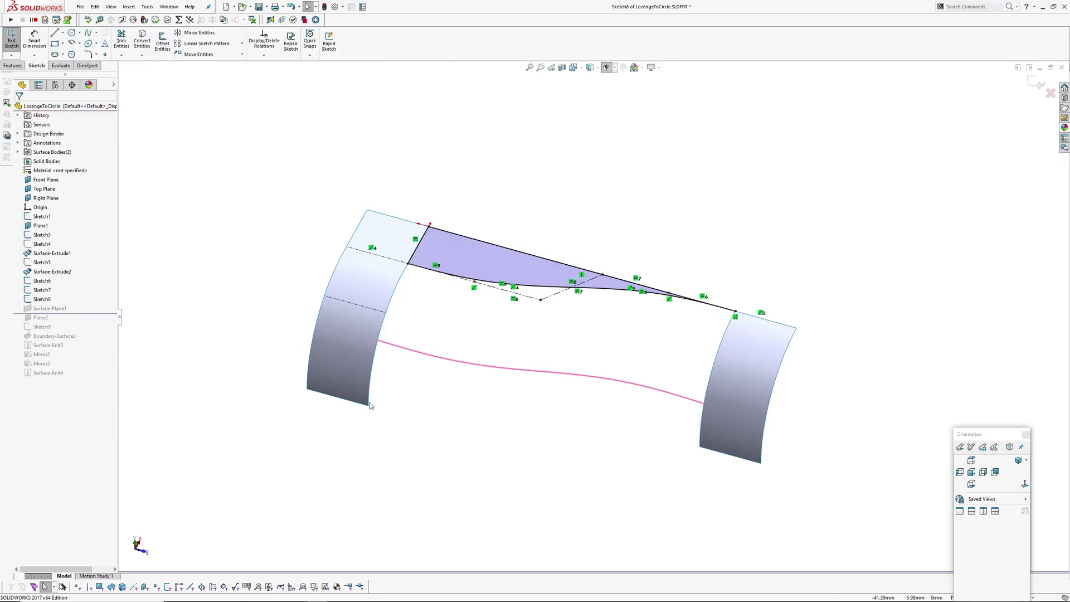
- Briefly show the other sketches for comparison, and review the properties of the style spline in Sketch8
key(h)
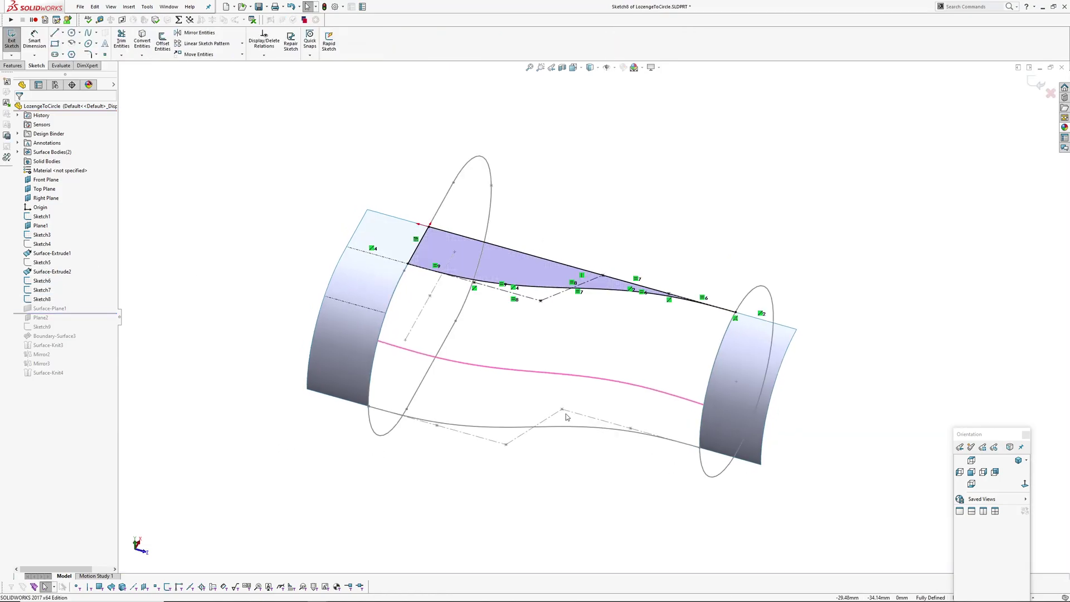
key(h)
scroll(542, 324, up, 1)
scroll(496, 284, down, 2)
click(560, 297)
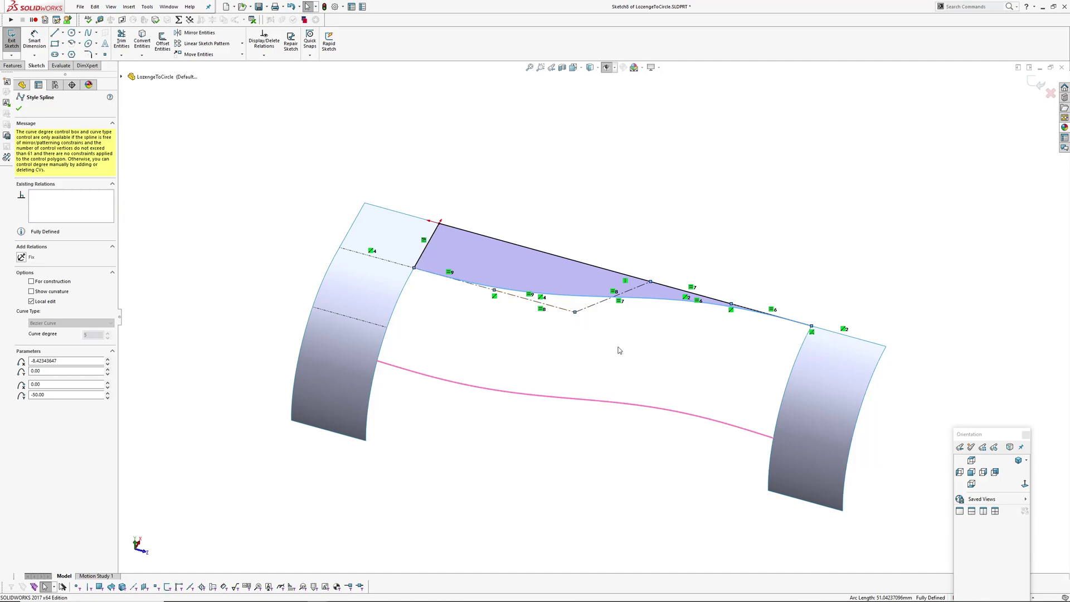
ctrl+middle_drag(602, 338, 573, 340)
click(573, 341)
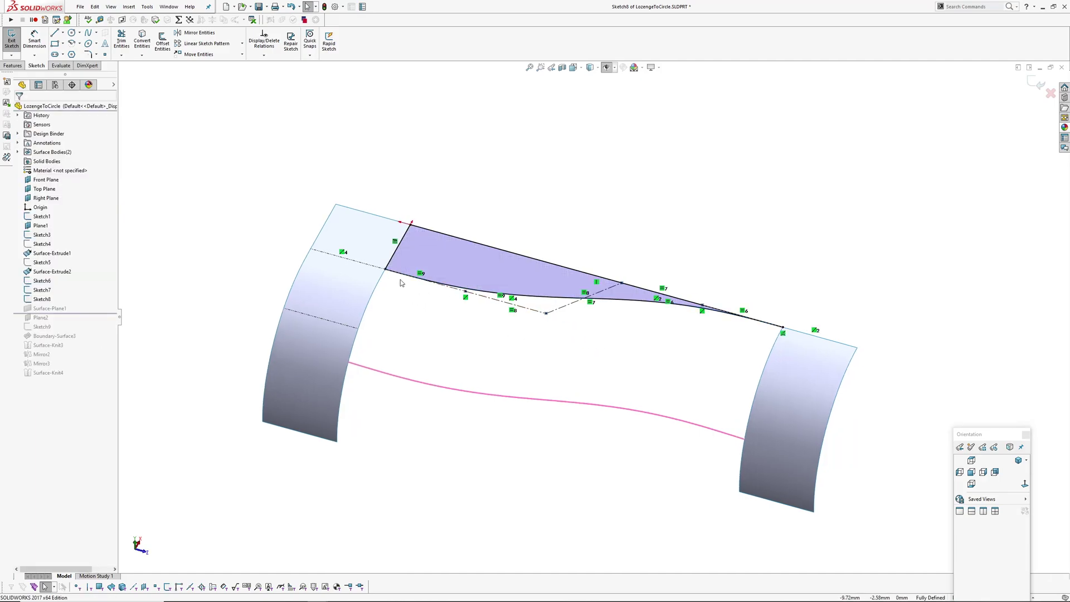
- Check how the Sketch8 spline's control polygon relates to the edges of the extruded surfaces at the lozenge and circular ends
scroll(471, 297, down, 3)
click(478, 302)
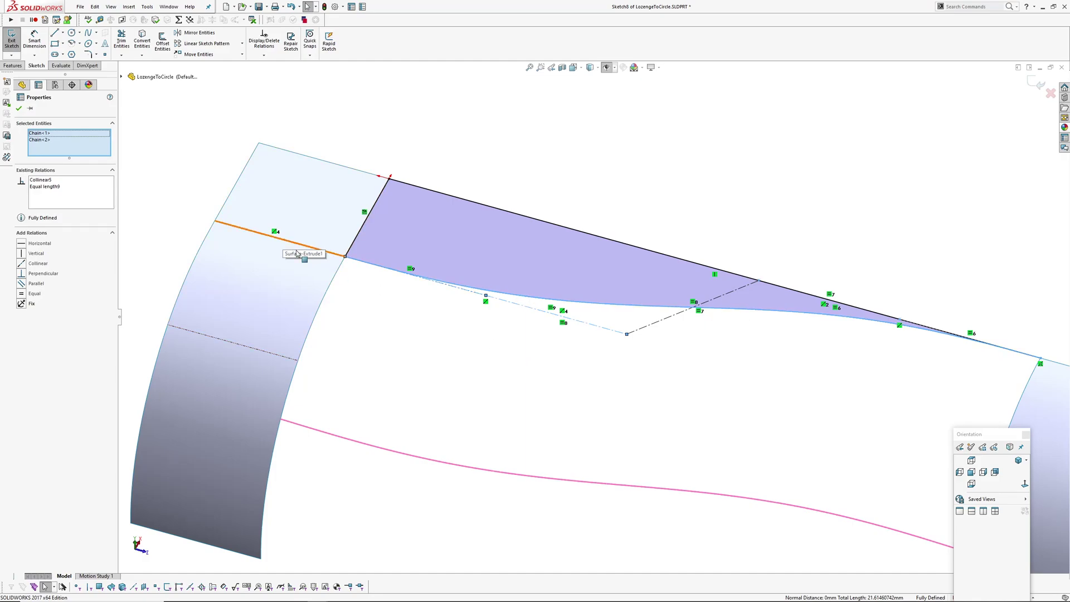
scroll(446, 339, up, 1)
ctrl+middle_drag(447, 339, 238, 316)
ctrl+middle_drag(404, 361, 543, 391)
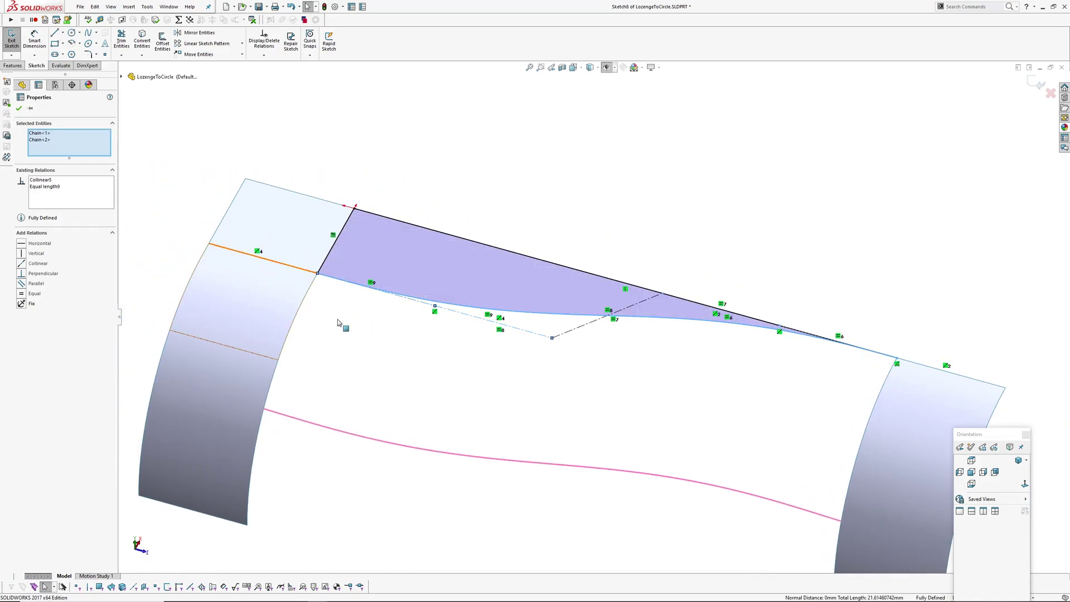
ctrl+middle_drag(650, 393, 454, 359)
key(Escape)
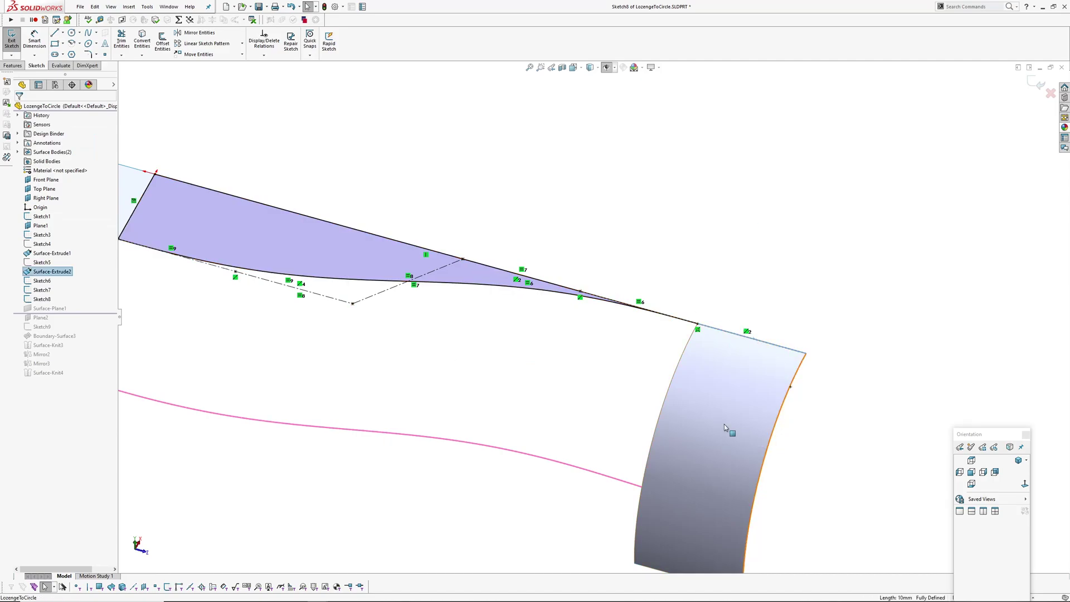
scroll(724, 423, up, 3)
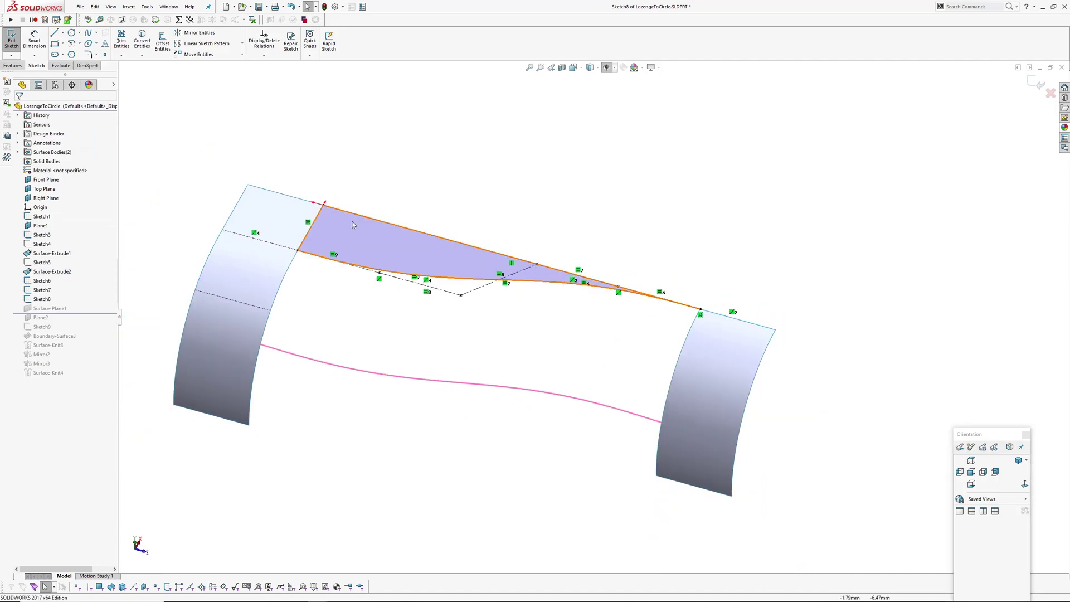
- Leave Sketch8 without keeping changes and roll the history forward past Boundary-Surface3
click(1051, 93)
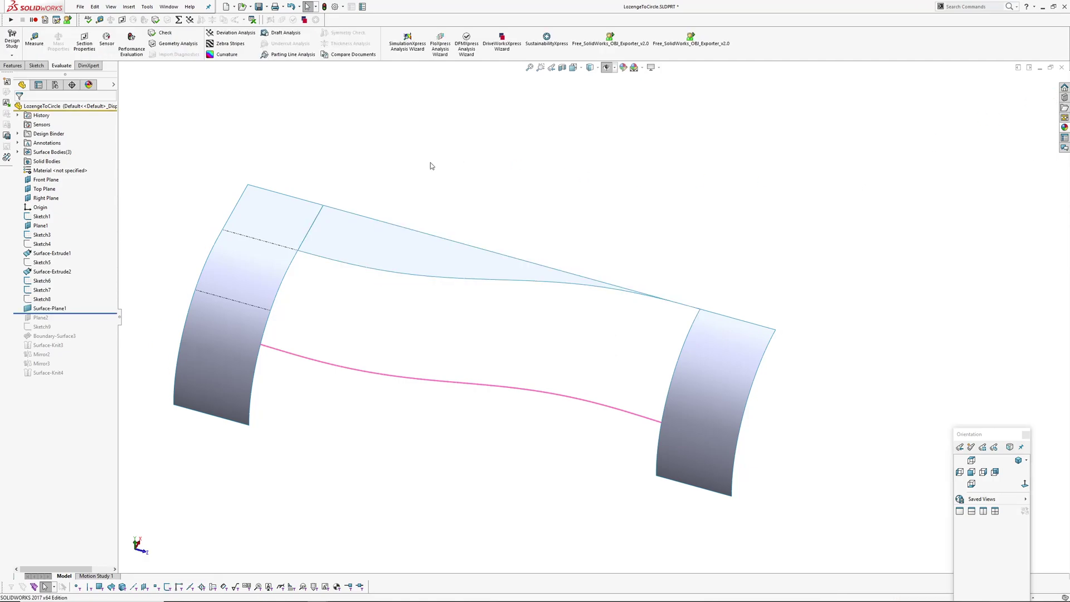
drag(86, 314, 88, 340)
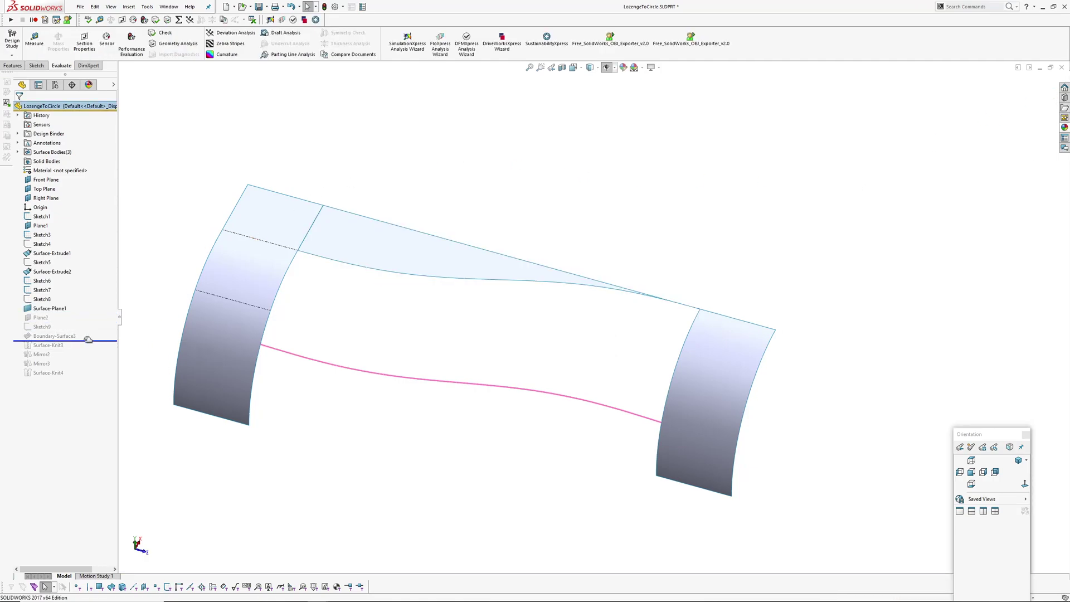
middle_drag(433, 375, 459, 323)
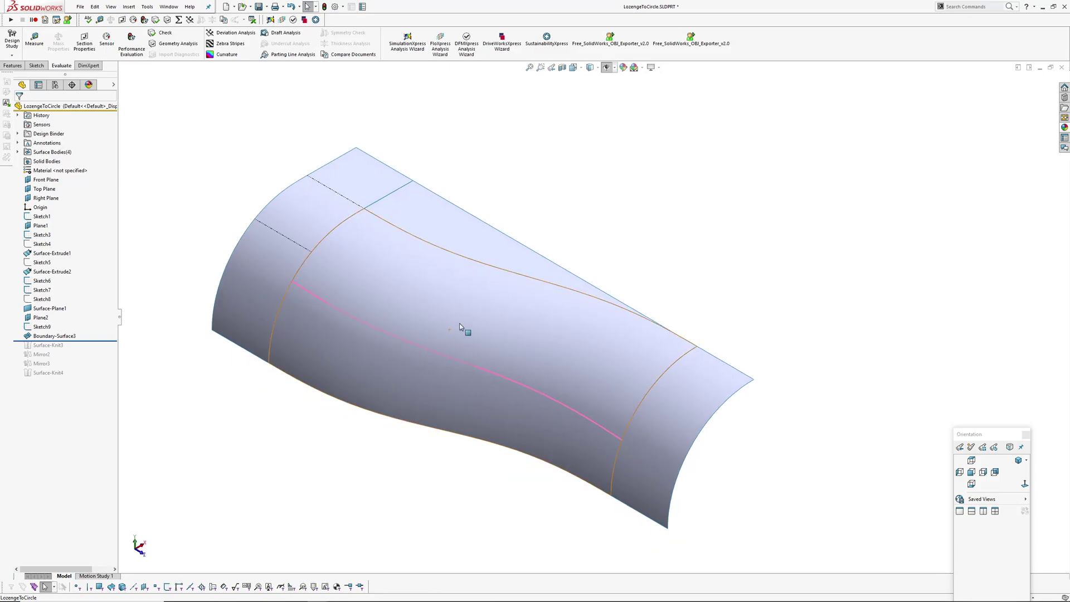
- Open Boundary-Surface3 for editing, review its boundary curves and tangency conditions on all four sides, and close it
click(61, 337)
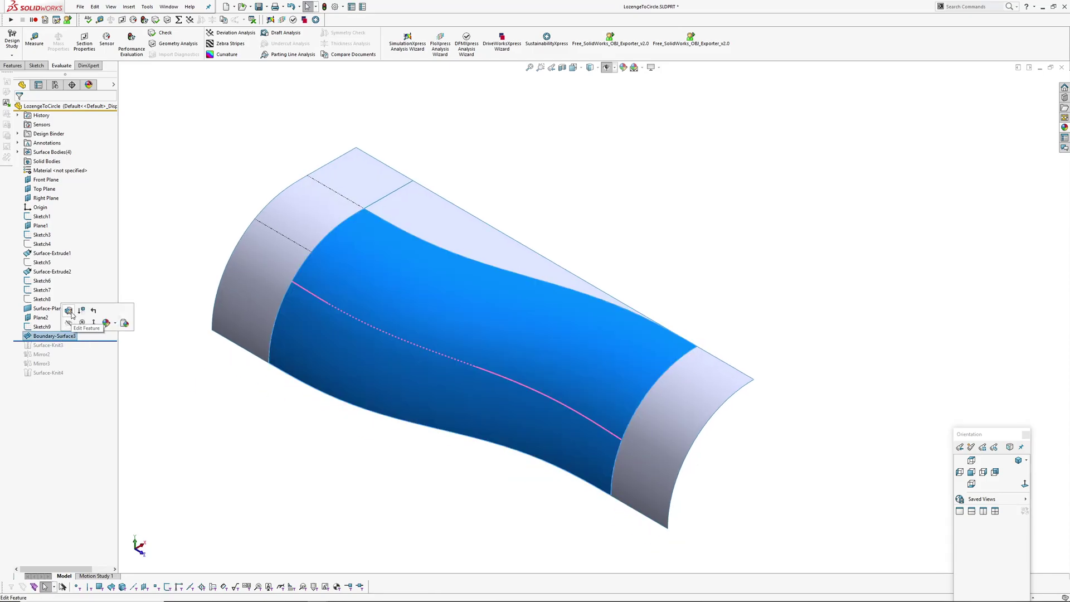
click(73, 313)
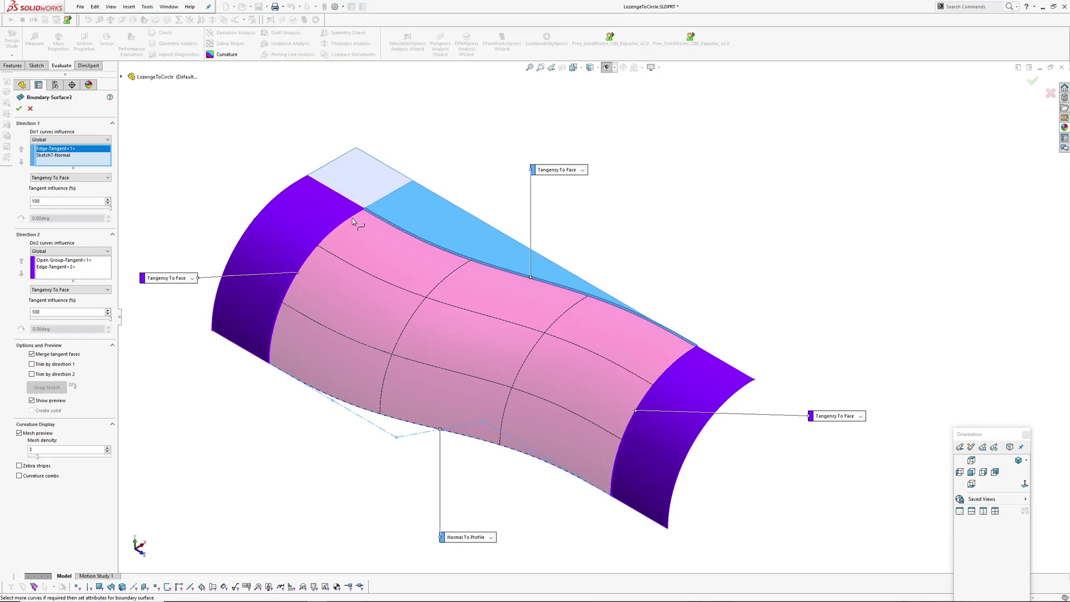
ctrl+middle_drag(275, 319, 307, 320)
right_click(244, 172)
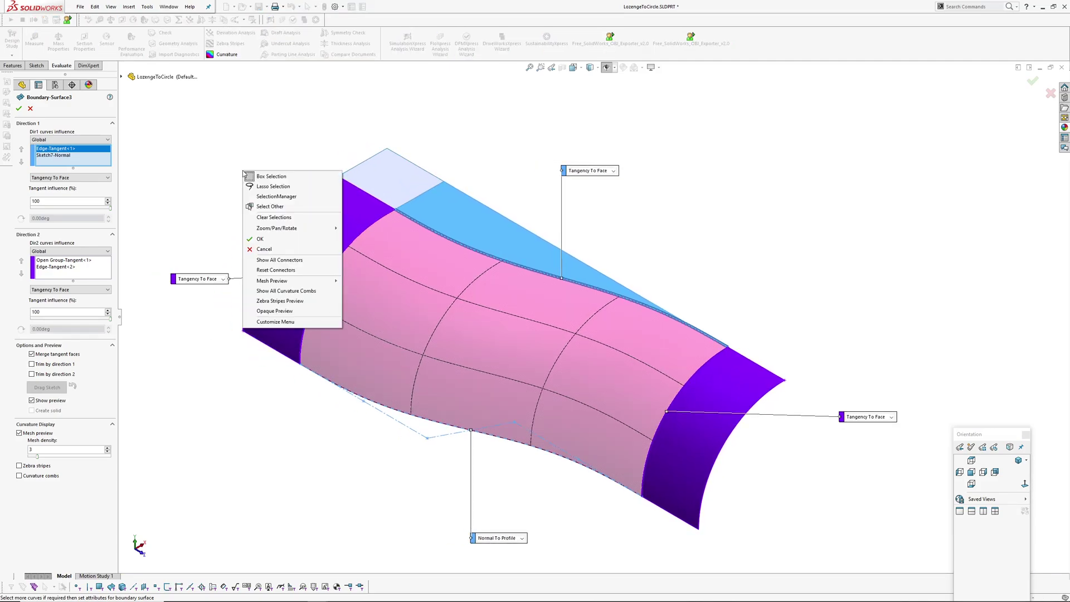
click(162, 188)
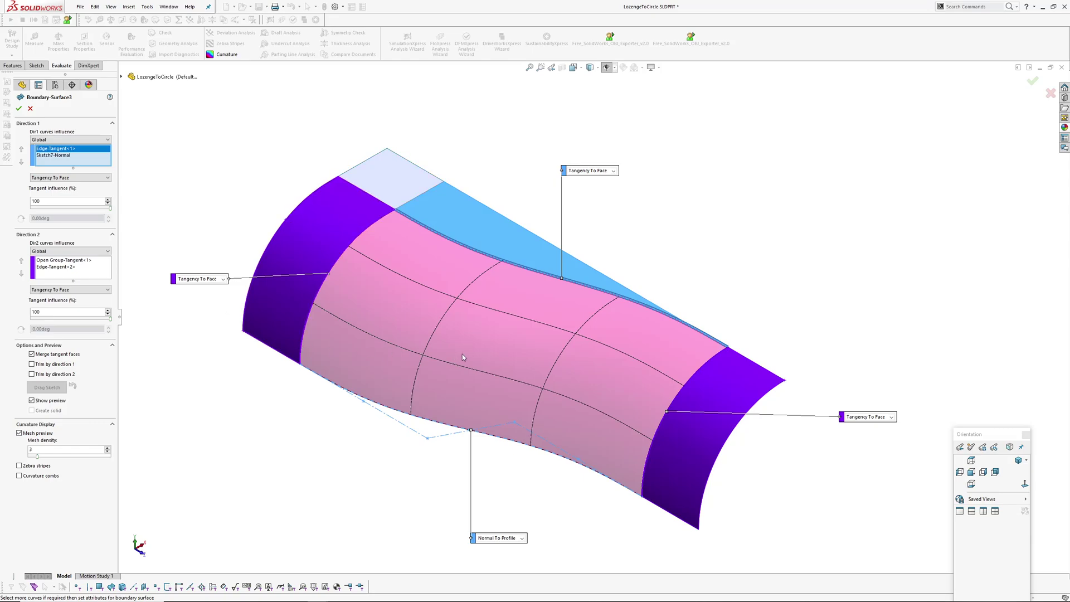
ctrl+middle_drag(463, 354, 414, 321)
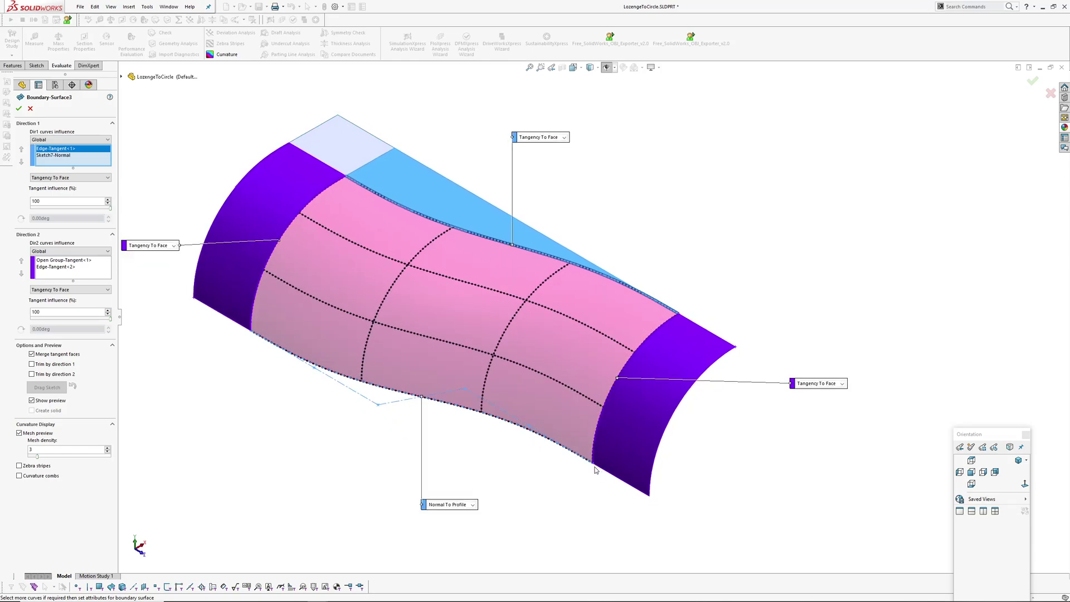
middle_drag(601, 409, 530, 337)
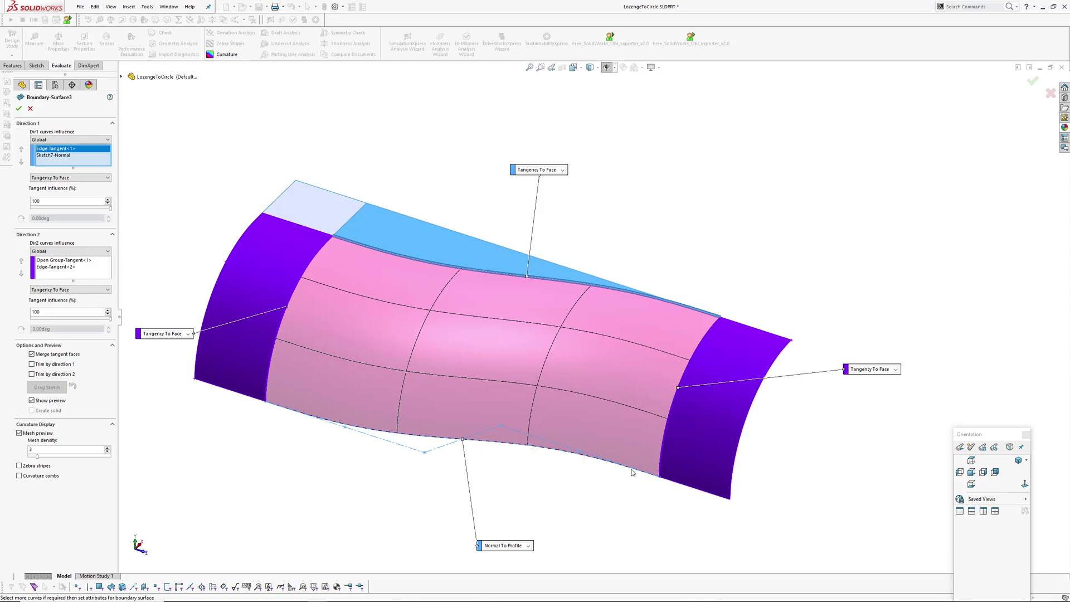
ctrl+middle_drag(344, 429, 343, 388)
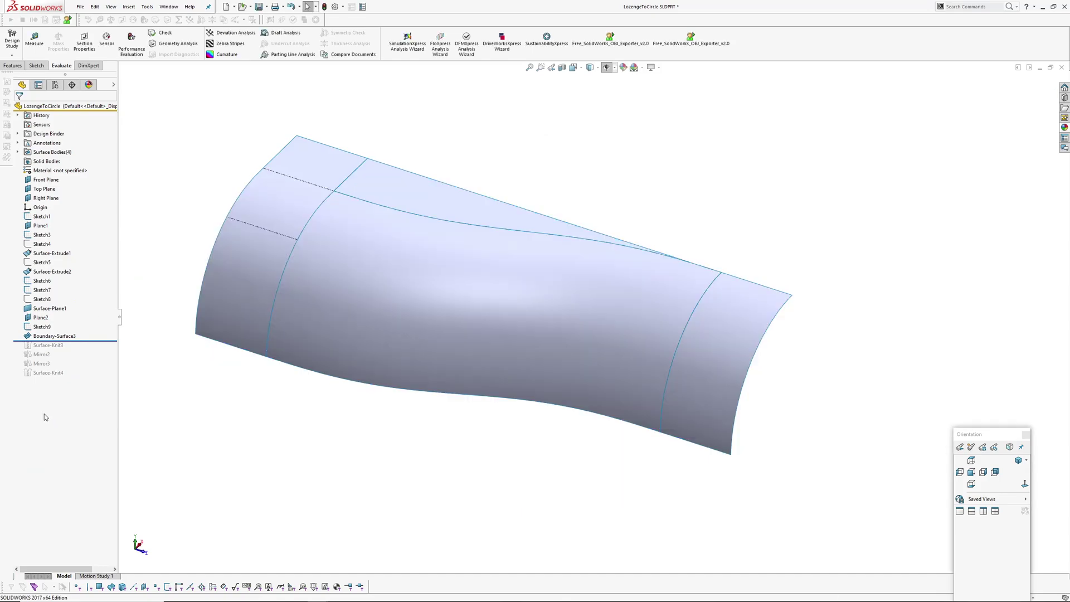
- Roll the history forward past Surface-Knit4 and bring the complete mirrored and knitted body into view
drag(91, 340, 88, 378)
key(z)
ctrl+middle_drag(399, 466, 409, 429)
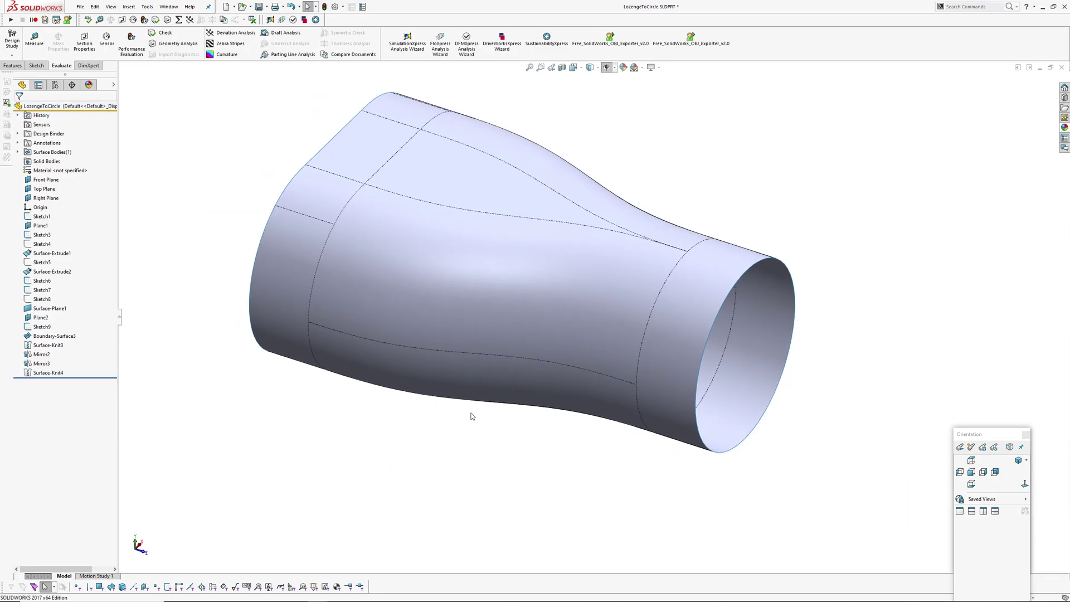
- Check the knitted body with zebra stripes, examining the stripe flow across the edges of the planar face, and turn the stripes off
right_drag(471, 416, 620, 256)
right_click(583, 267)
middle_drag(582, 267, 723, 364)
scroll(518, 291, down, 3)
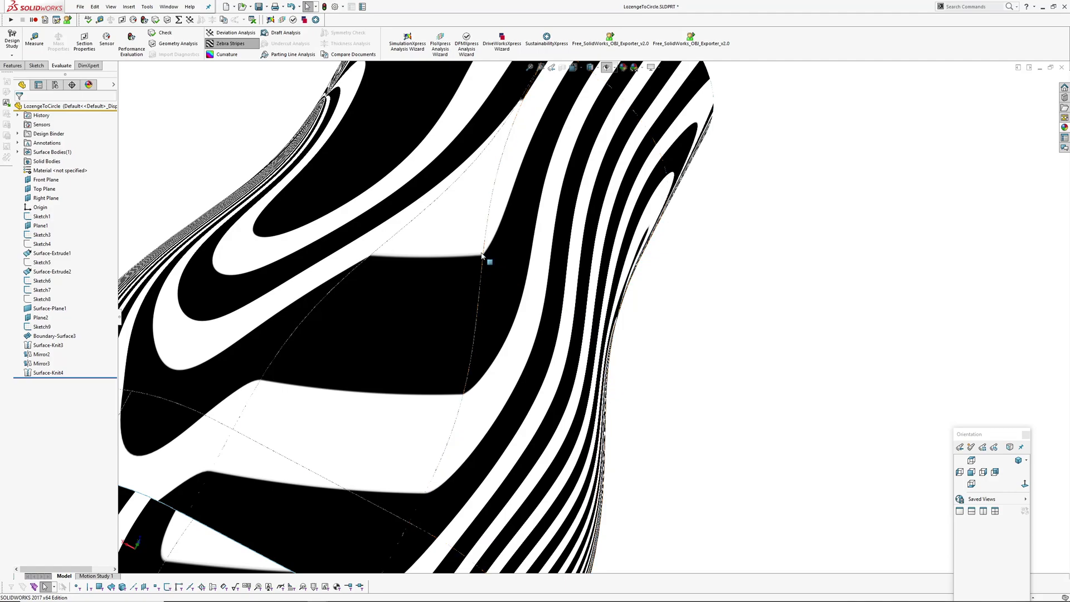
scroll(523, 218, up, 3)
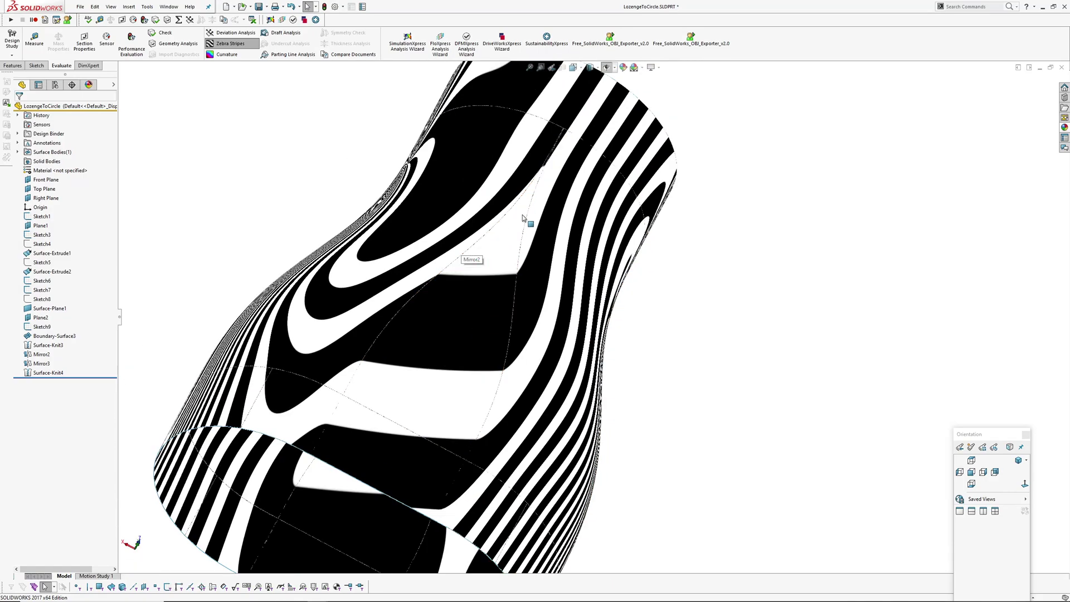
scroll(565, 182, down, 4)
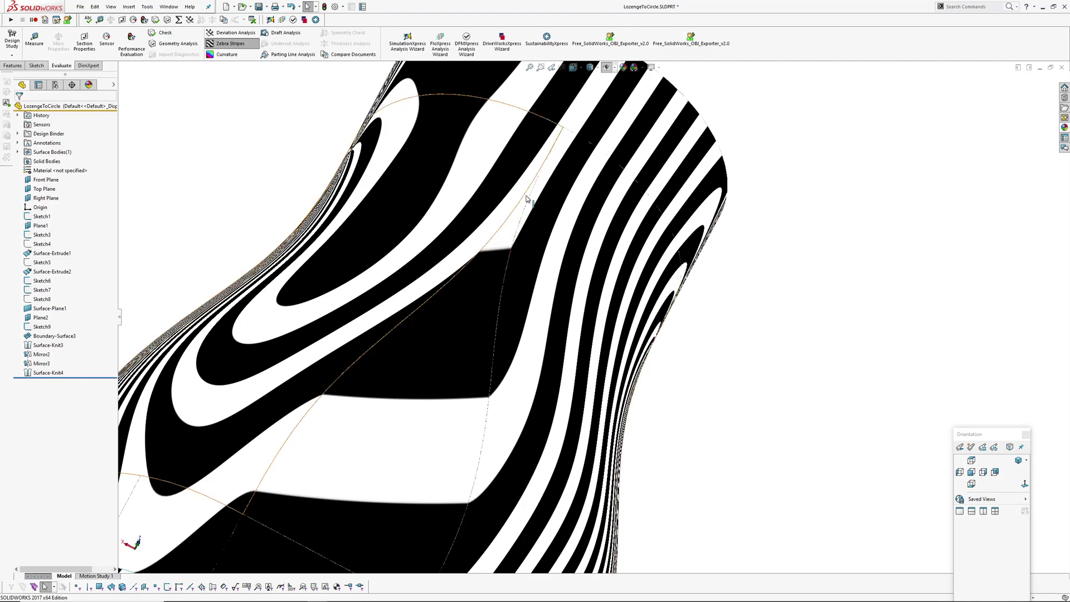
key(Escape)
- Inspect the narrow tip where the planar face's curved edges converge at the circular end
scroll(563, 129, down, 6)
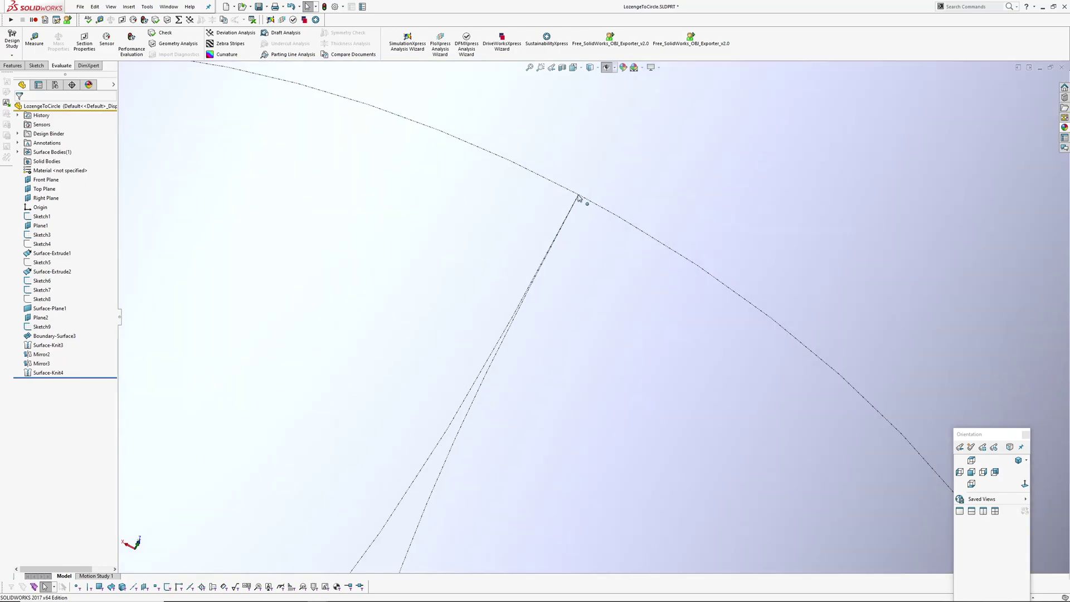
scroll(580, 207, up, 6)
middle_drag(576, 251, 659, 319)
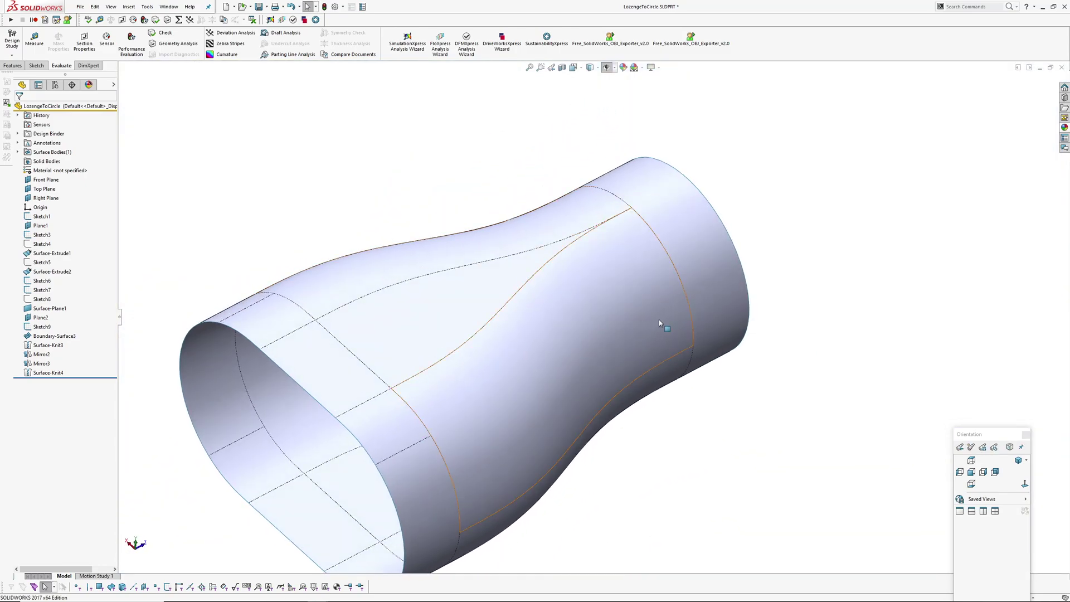
- Apply the zebra stripes again and examine the transitions between the planar face and the boundary surfaces from the circular end
right_drag(659, 319, 610, 319)
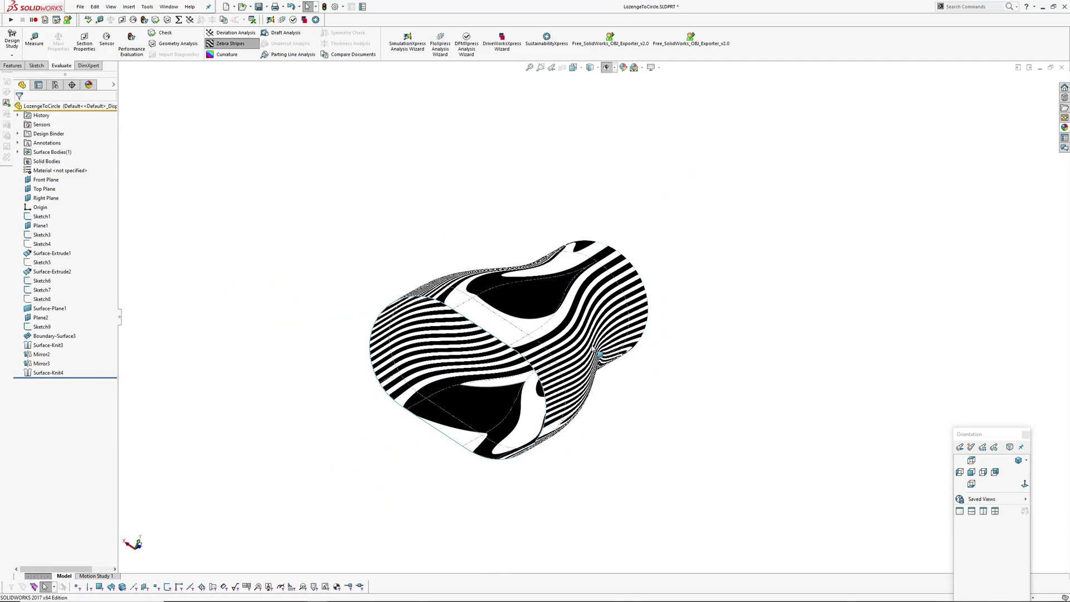
middle_drag(614, 291, 495, 437)
scroll(646, 326, down, 3)
middle_drag(633, 326, 760, 301)
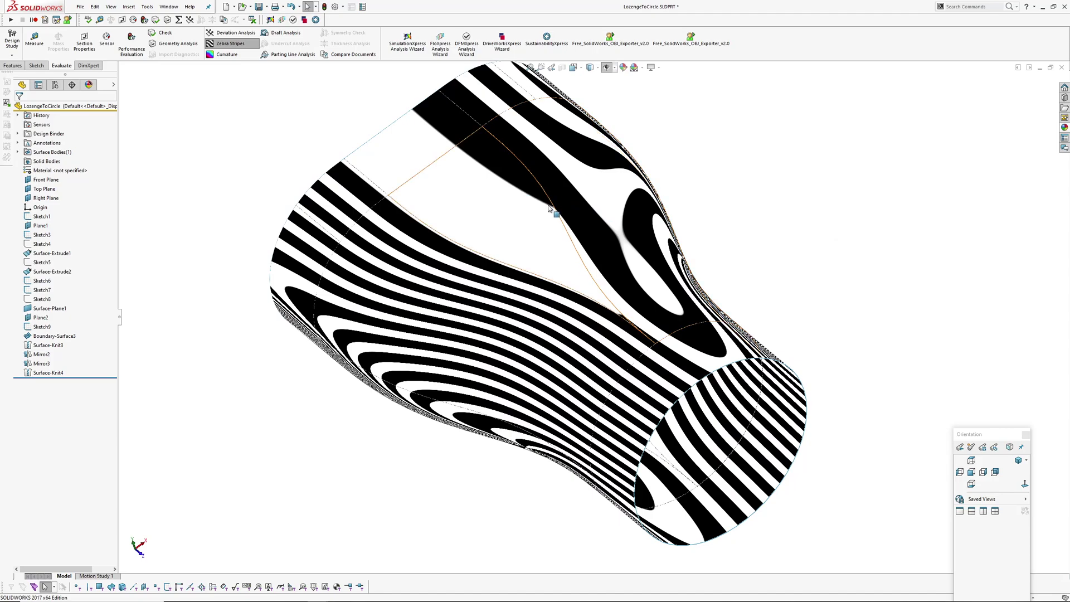
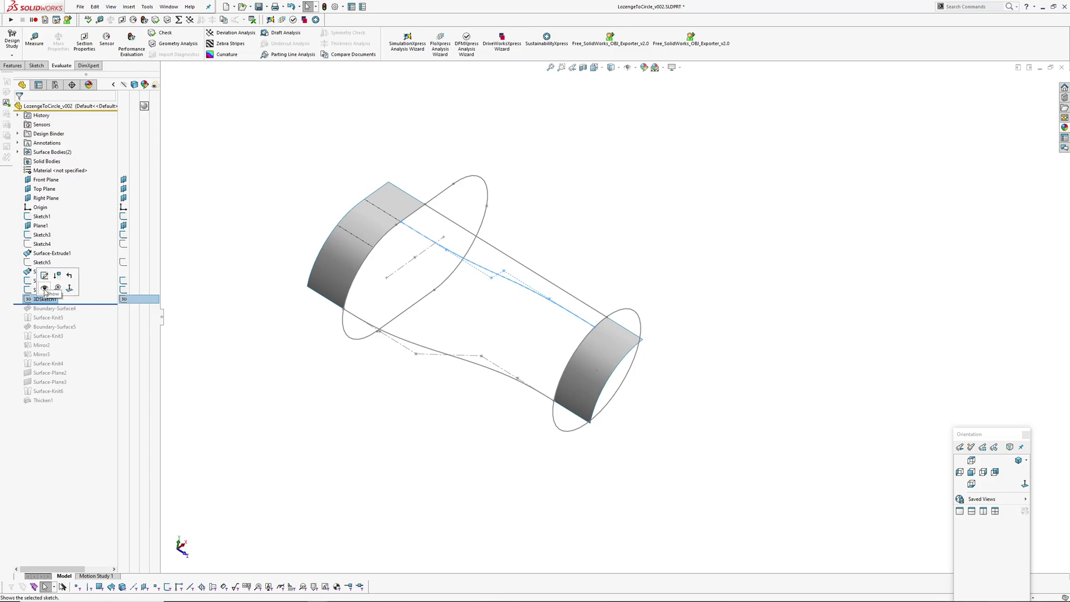
- Open 3DSketch1 of LozengeToCircle_v002 for editing and review the properties of its style spline
click(301, 382)
click(42, 301)
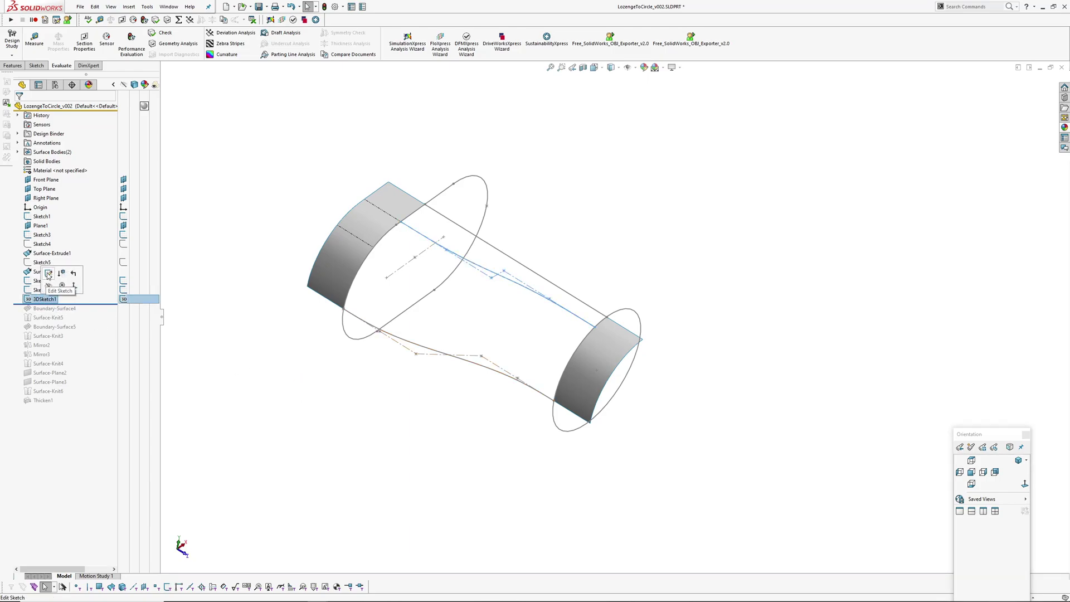
click(47, 272)
scroll(414, 231, down, 3)
middle_drag(416, 231, 390, 220)
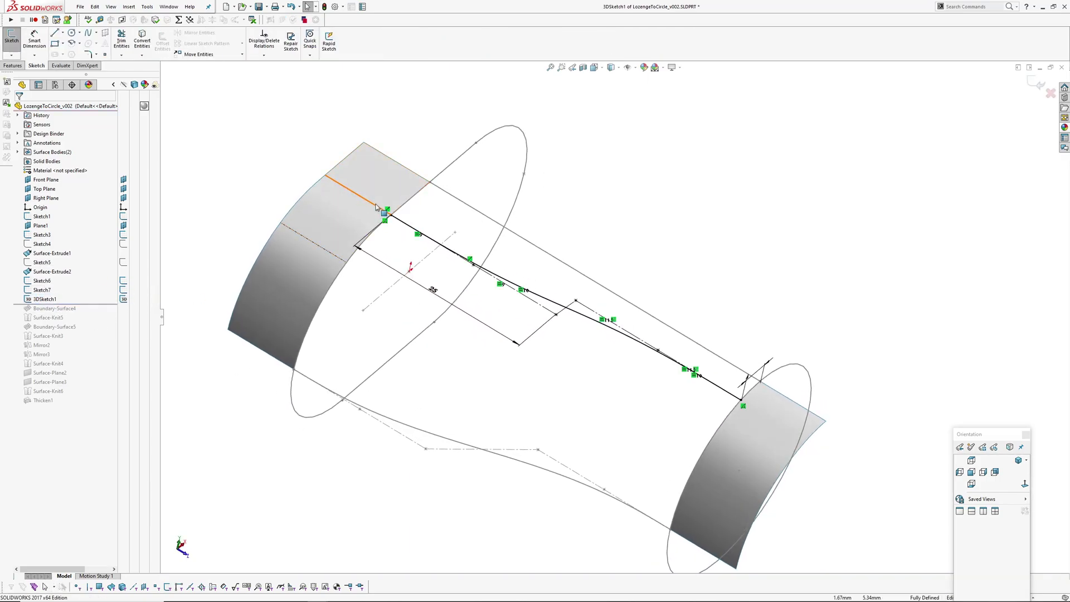
click(551, 301)
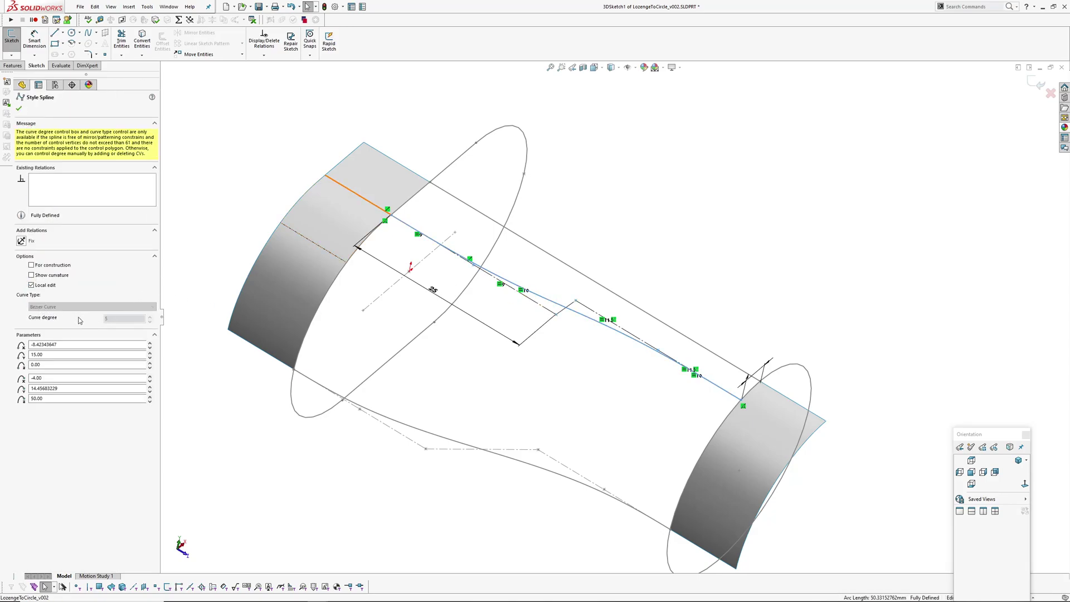
click(543, 400)
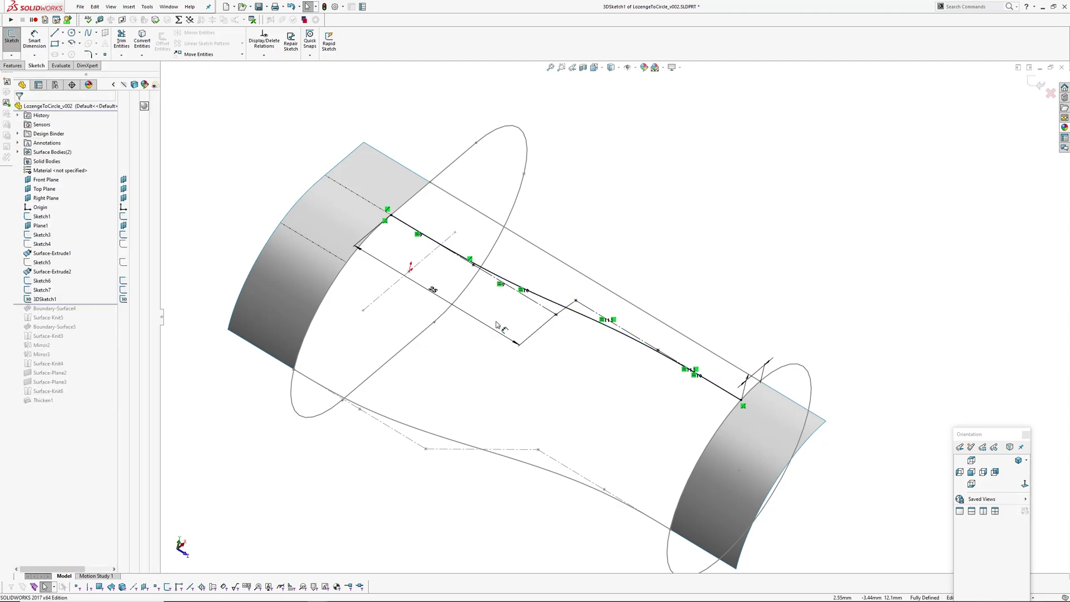
- Check the relations between the first two control polygon segments of the 3DSketch1 spline at the lozenge end
middle_drag(500, 326, 454, 301)
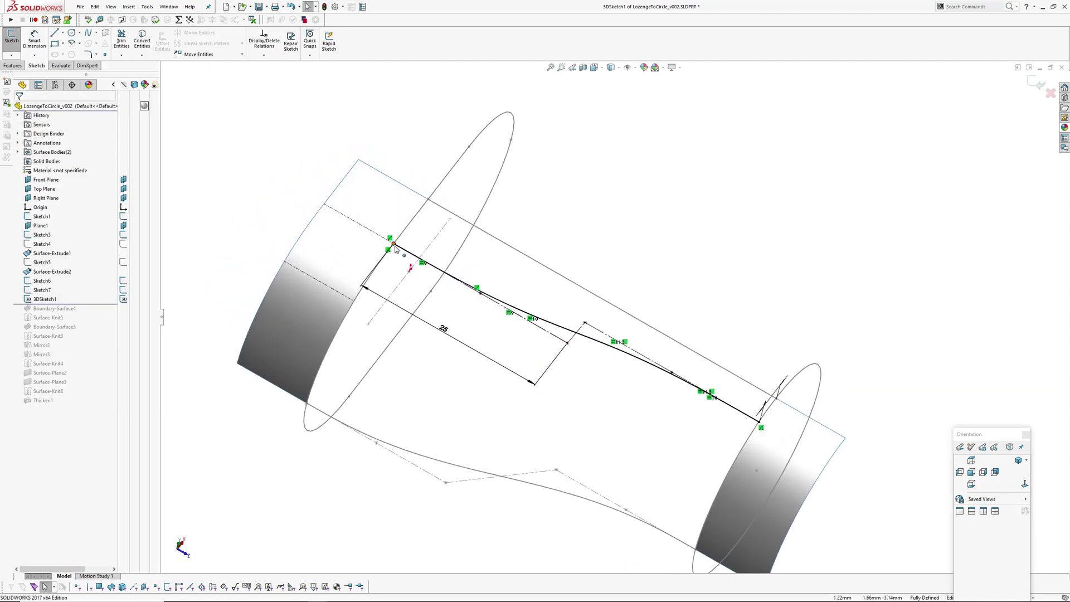
scroll(454, 294, down, 3)
click(539, 314)
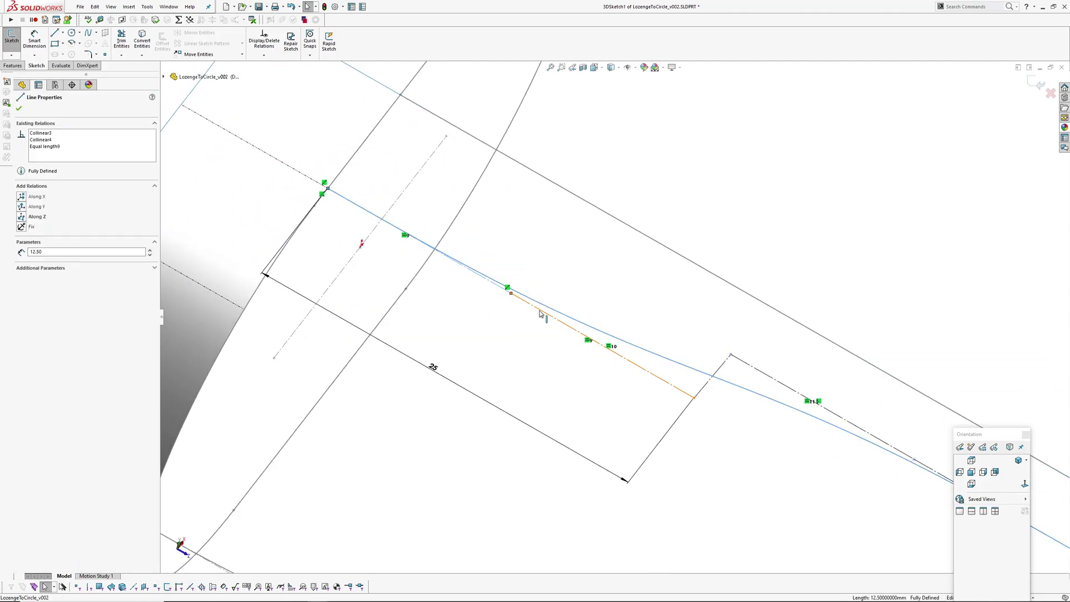
ctrl+click(540, 311)
scroll(538, 370, up, 1)
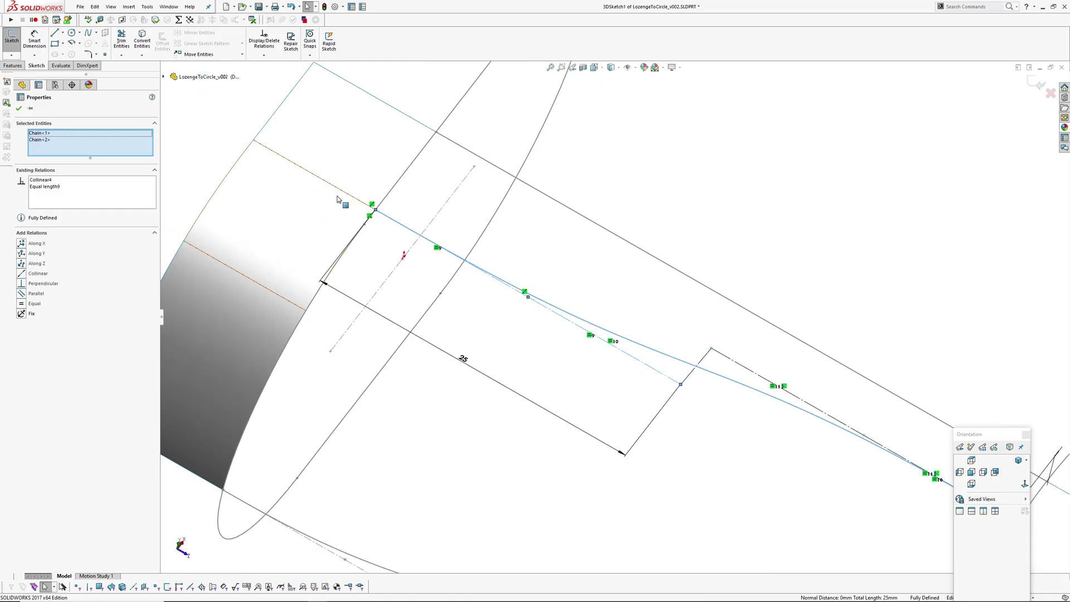
click(349, 366)
- Check the relations on the last two control polygon segments of the 3DSketch1 spline at the circular end
scroll(466, 437, up, 3)
ctrl+middle_drag(552, 446, 401, 337)
mouse_move(622, 316)
middle_down()
mouse_move(701, 323)
mouse_move(650, 342)
middle_up()
scroll(650, 342, down, 3)
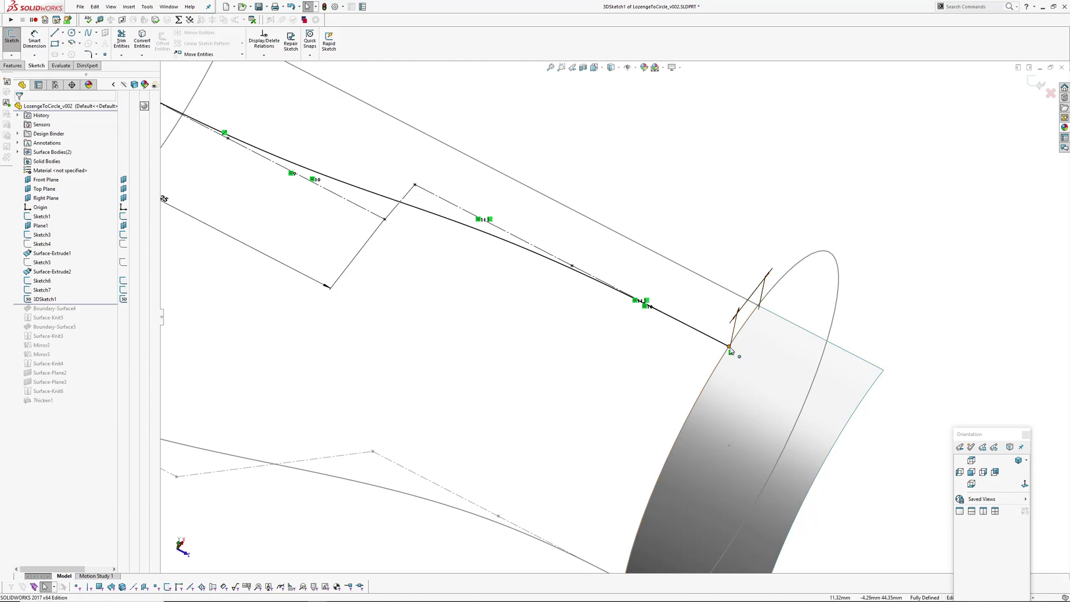
middle_drag(615, 358, 617, 355)
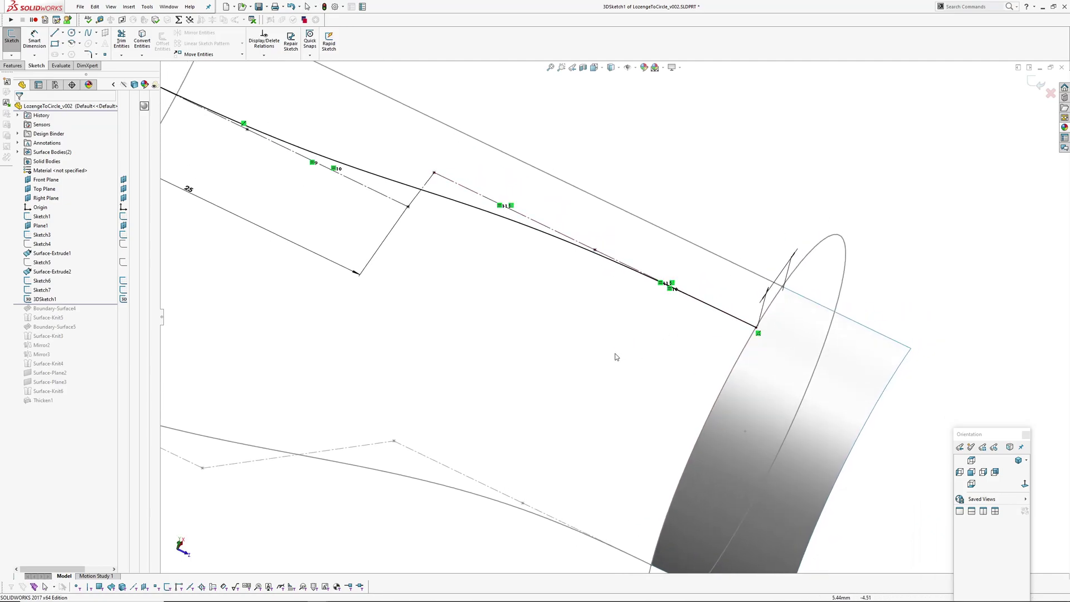
click(518, 218)
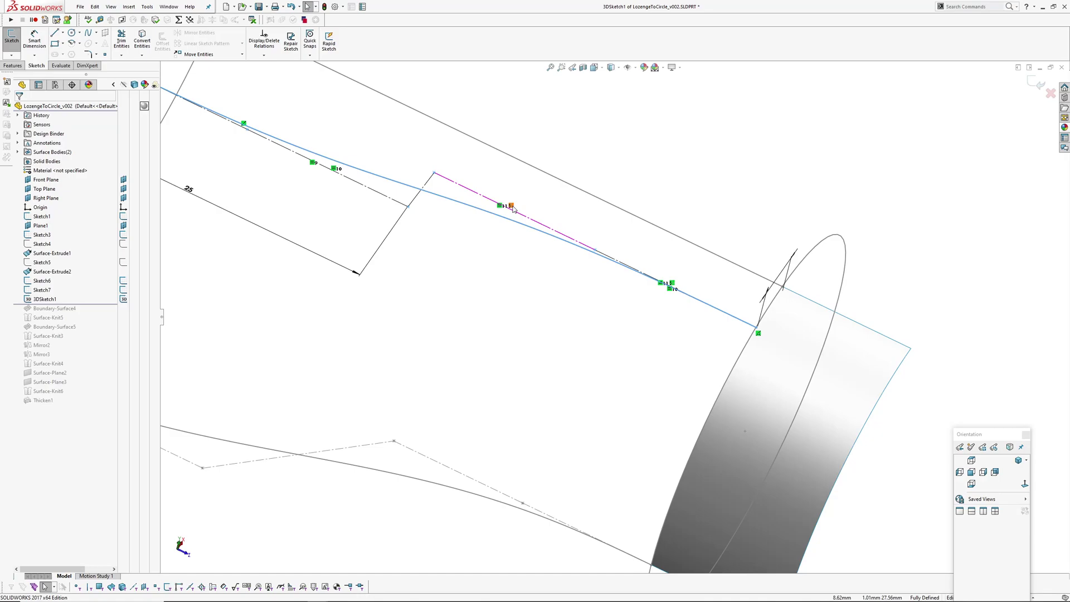
click(513, 209)
scroll(557, 251, down, 2)
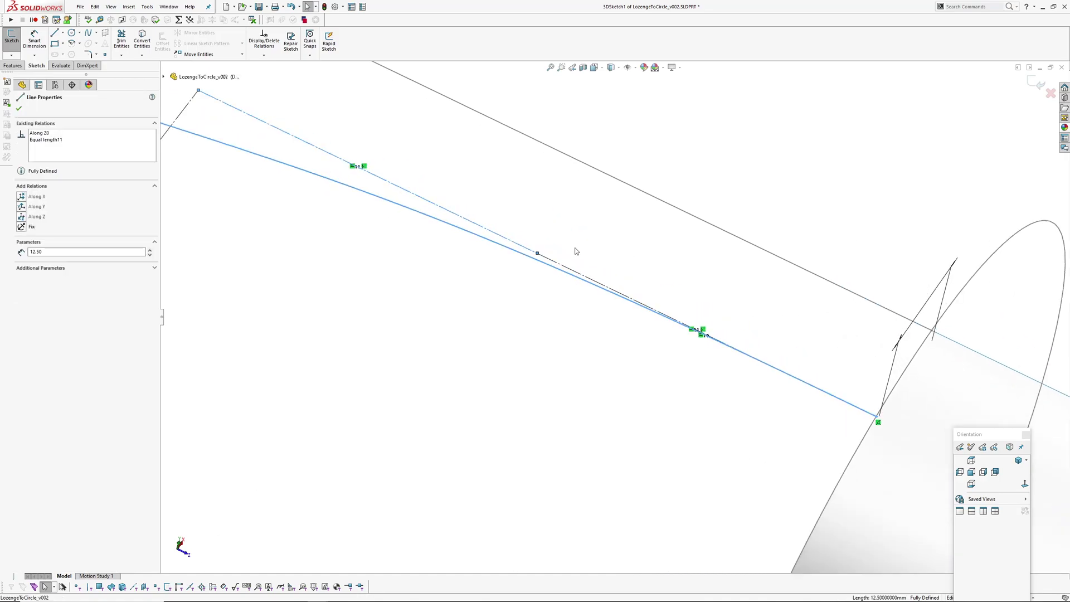
ctrl+click(555, 264)
scroll(613, 320, up, 2)
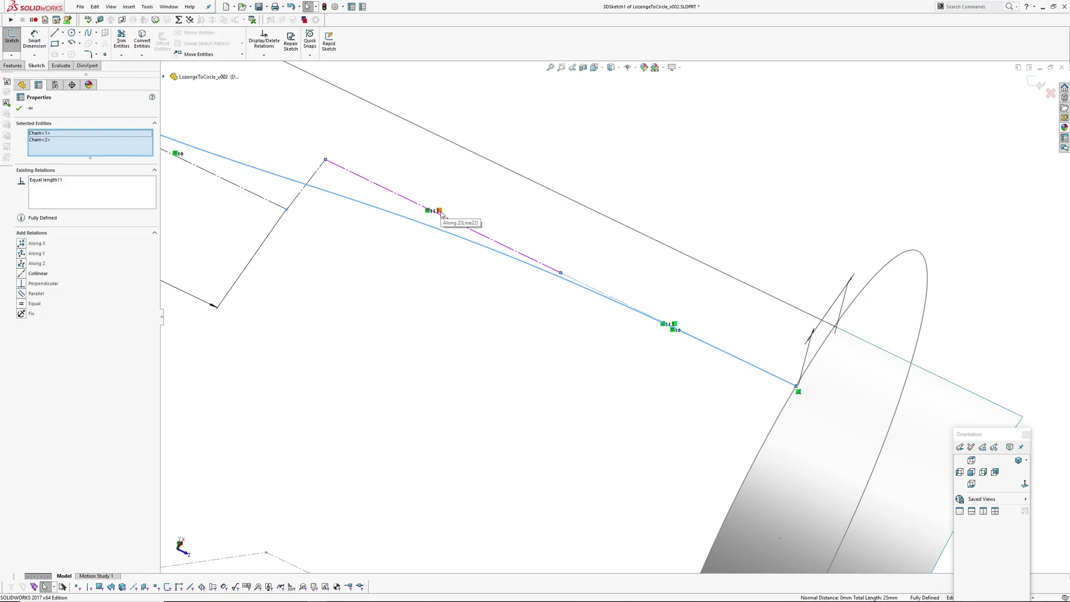
- Set the dimension that locates the 3DSketch1 spline's endpoint on the circular end to 6 mm
middle_drag(489, 302, 460, 341)
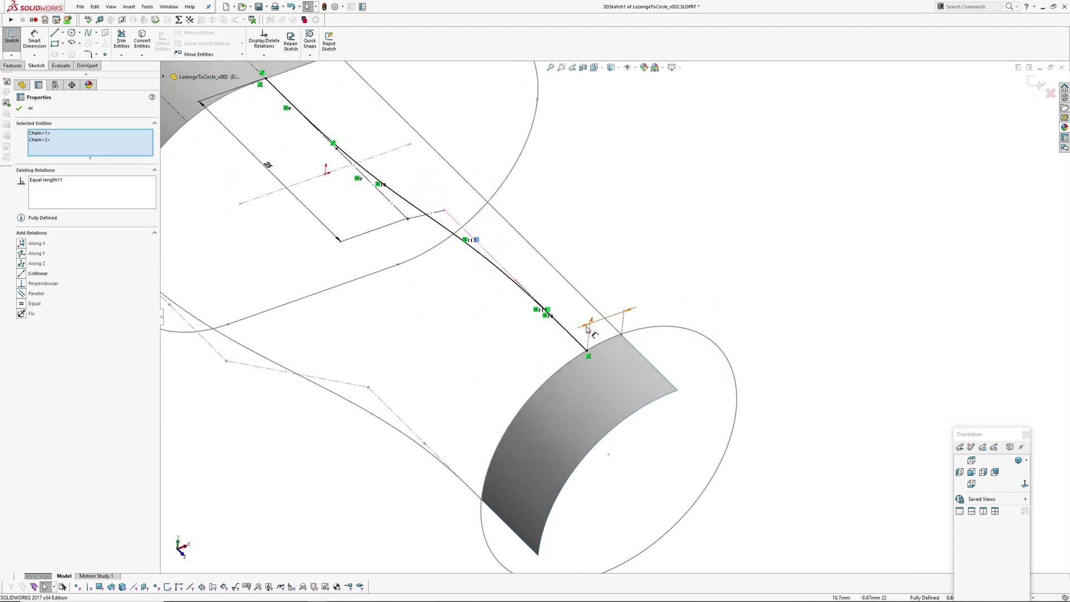
key(Escape)
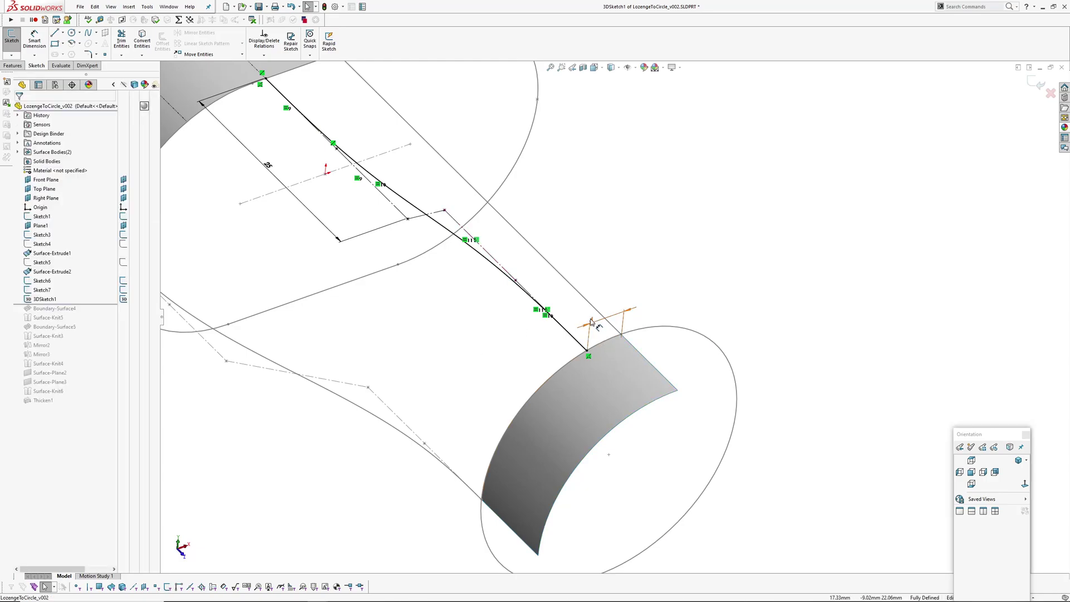
click(591, 322)
text(6)
key(Return)
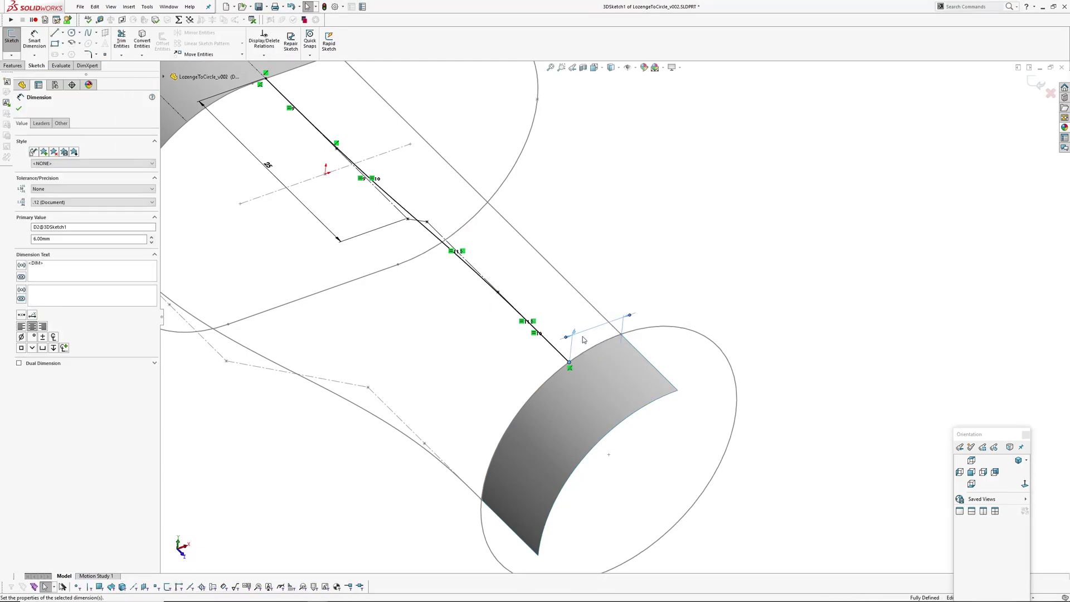
- Set the spline endpoint dimension at the circular end to 10 mm
double_click(575, 334)
text(10)
key(Return)
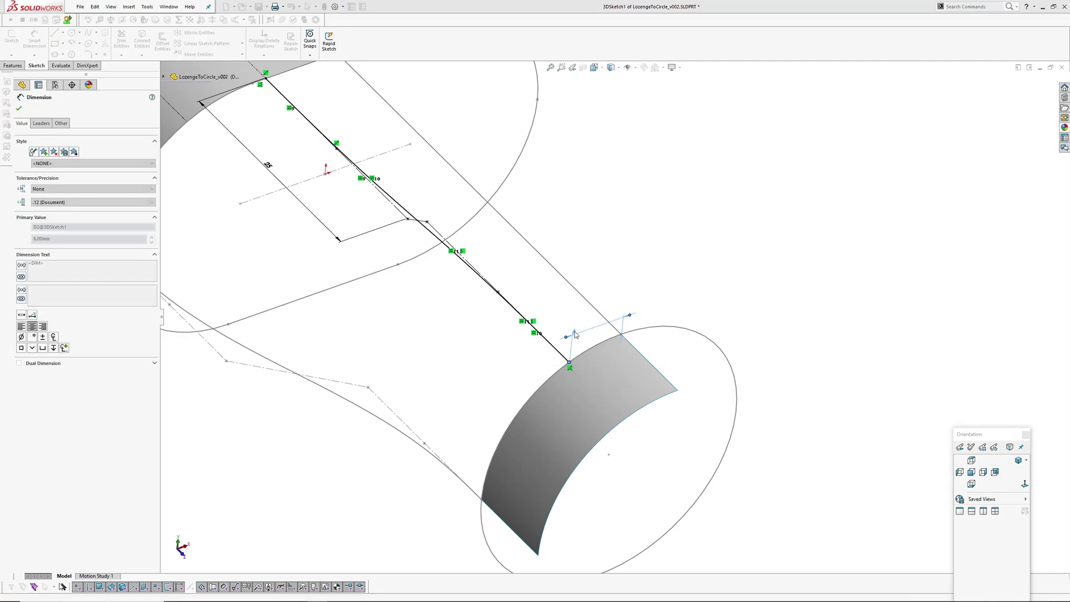
- Set the dimension locating the 3DSketch1 spline's endpoint on the circular end to 5 mm
middle_drag(574, 333, 525, 291)
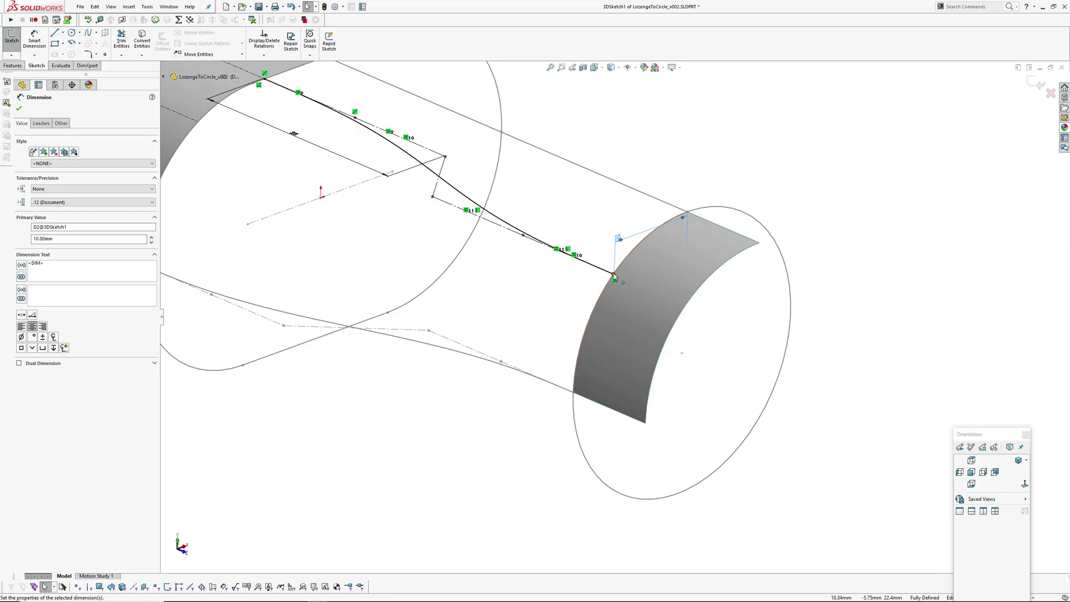
double_click(620, 241)
text(5)
key(Return)
- Set the dimension spanning the first two control polygon segments from the lozenge end to 22 mm
middle_drag(353, 220, 364, 271)
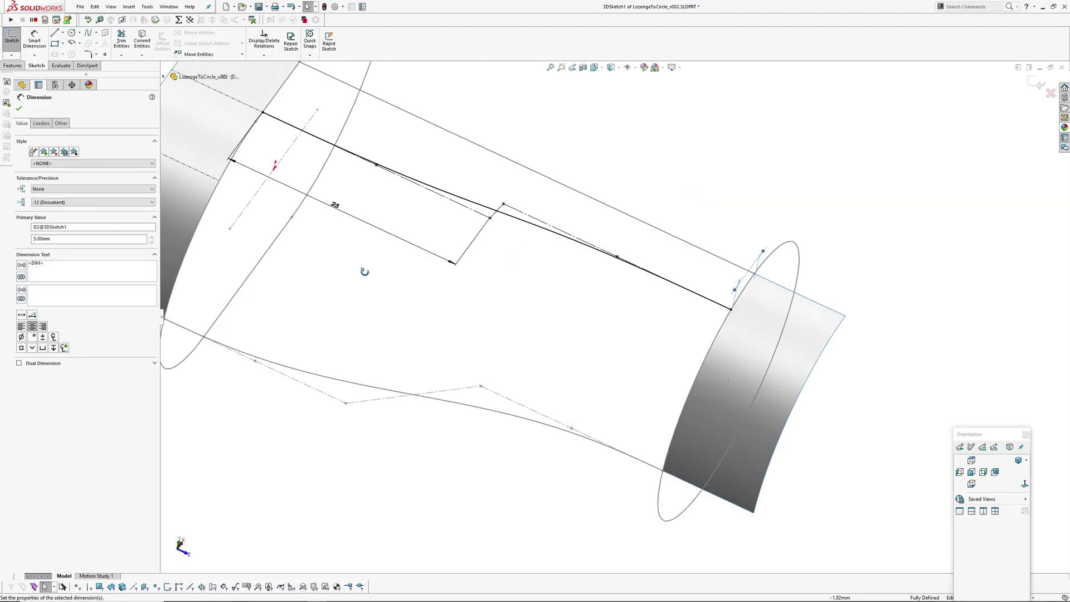
double_click(334, 207)
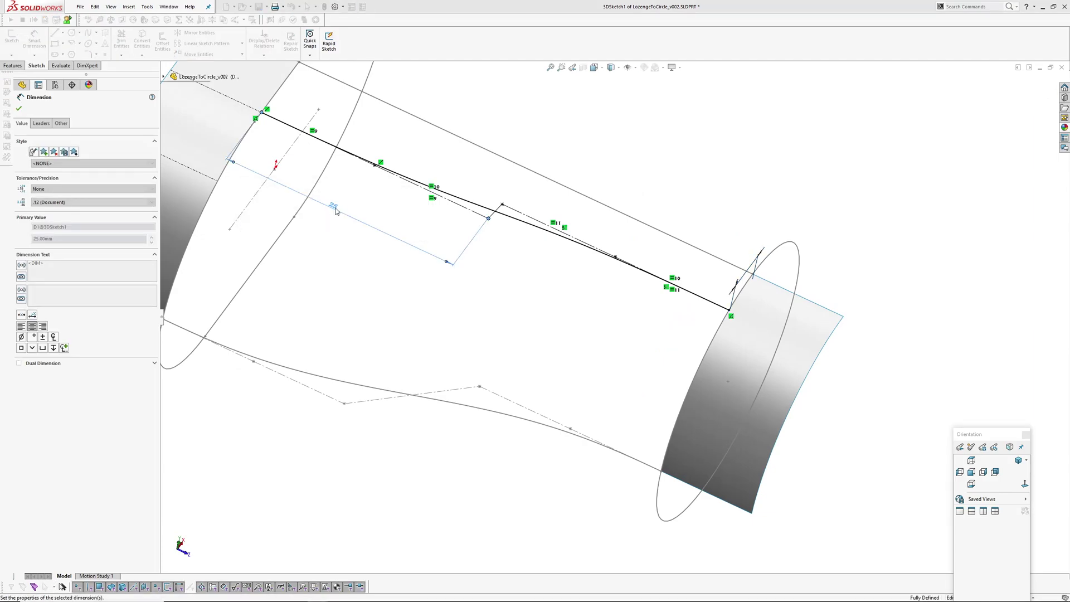
text(22)
key(Return)
click(540, 275)
- Check the lengths and equal-length relations of the outer control polygon segments at both ends of the 3DSketch1 spline
scroll(548, 283, down, 1)
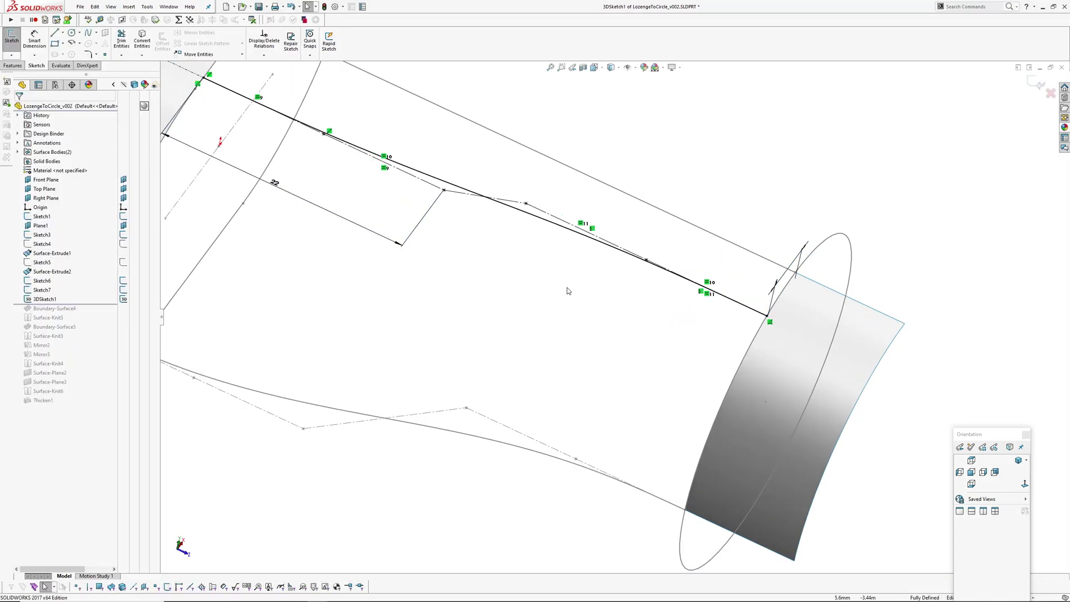
click(564, 228)
scroll(647, 273, down, 2)
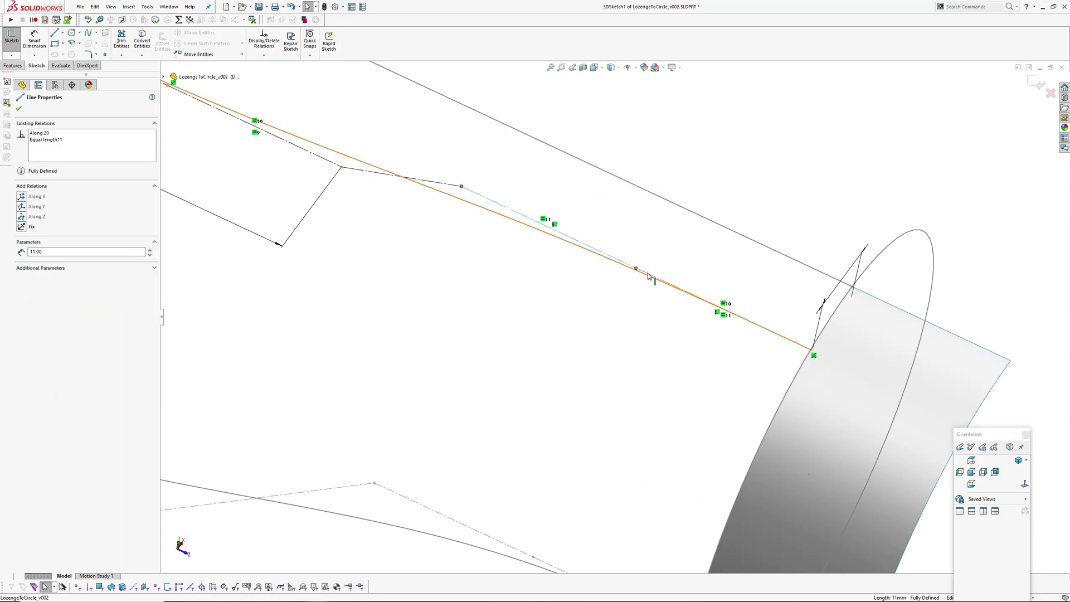
ctrl+click(647, 275)
ctrl+click(291, 145)
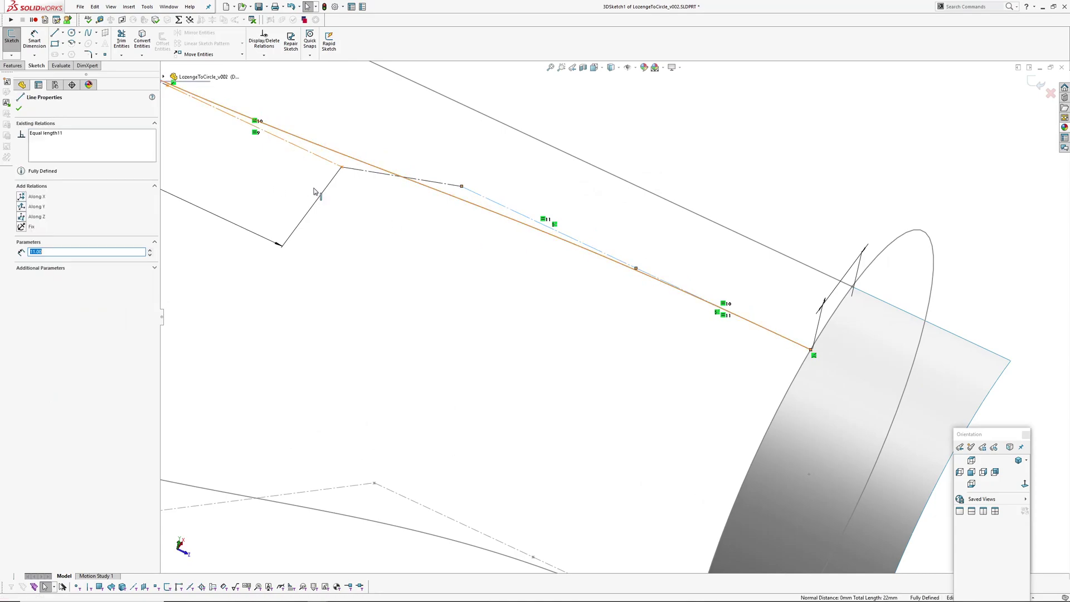
scroll(393, 267, up, 1)
ctrl+click(338, 210)
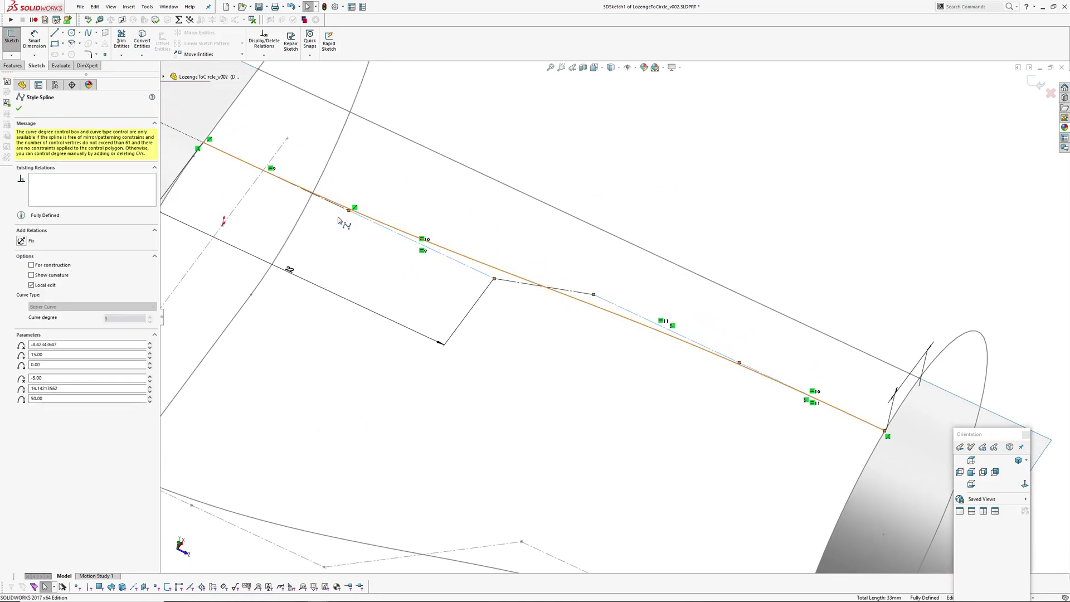
click(456, 367)
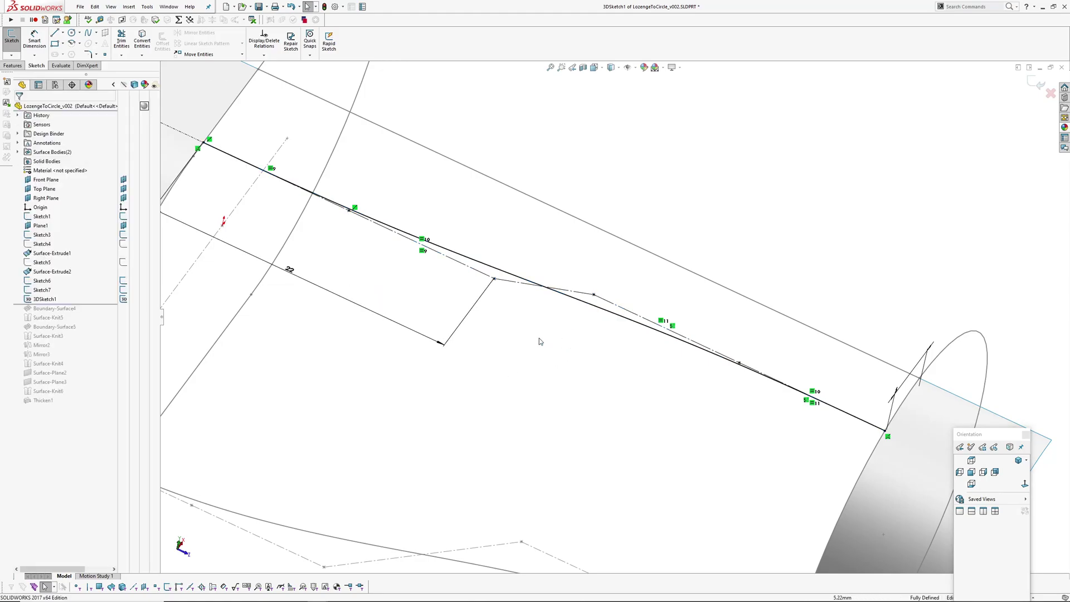
- Try values such as 22.3 mm and 21 mm for the spline's 22 mm control polygon dimension and discard them
scroll(540, 340, up, 2)
click(390, 286)
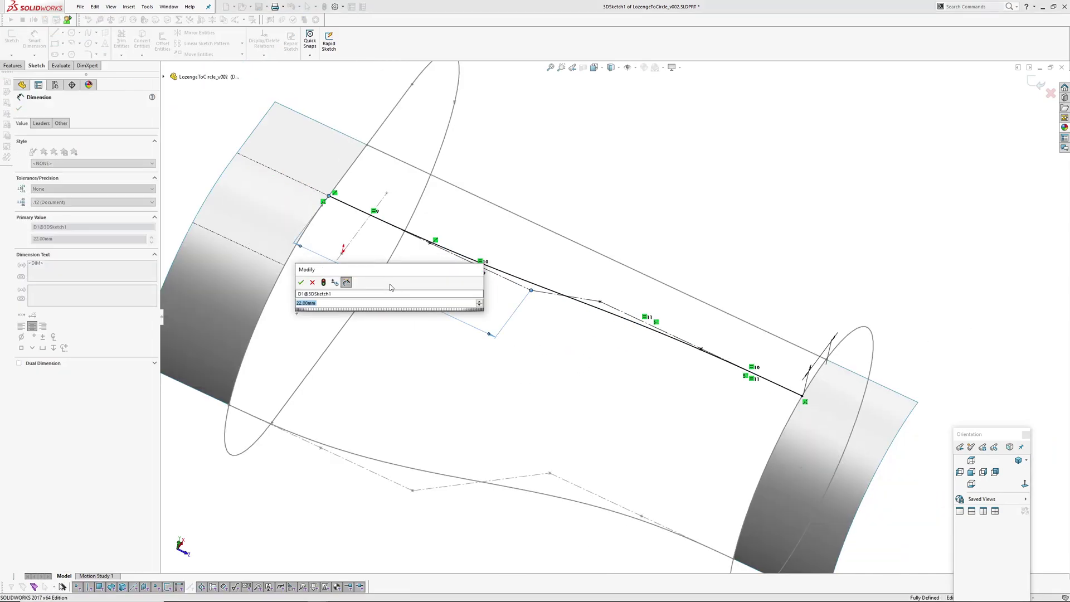
scroll(380, 303, up, 5)
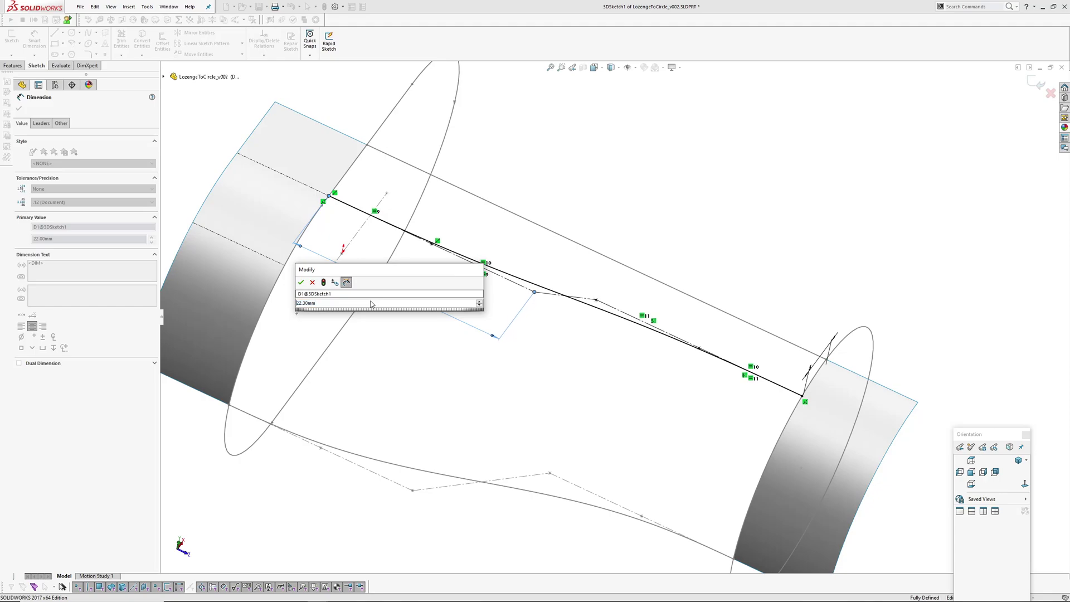
scroll(370, 304, down, 12)
click(313, 282)
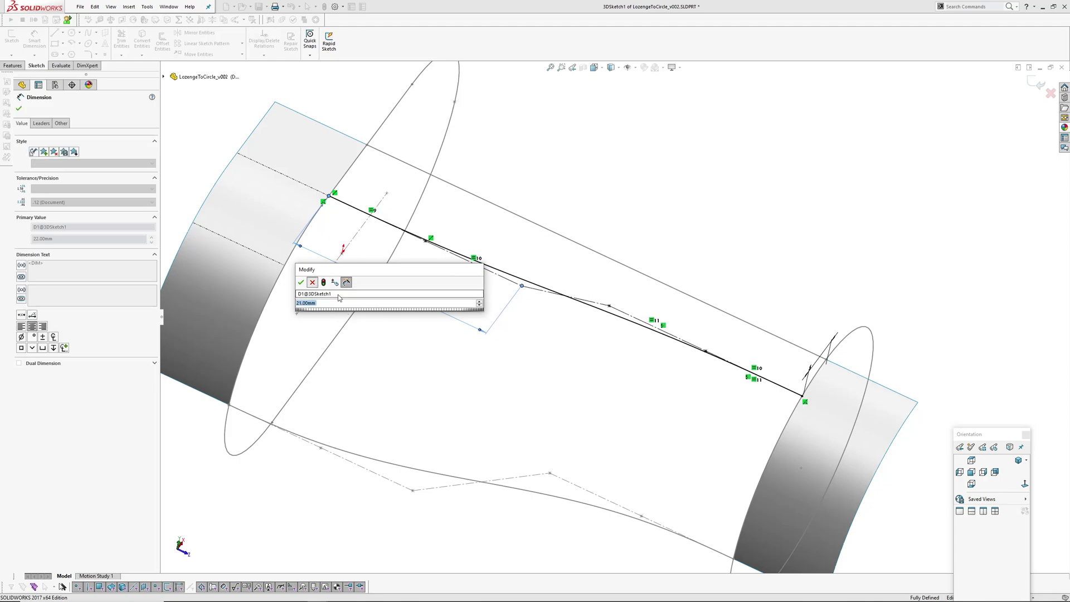
- Exit 3DSketch1 and roll the model forward past Boundary-Surface4
scroll(607, 371, up, 3)
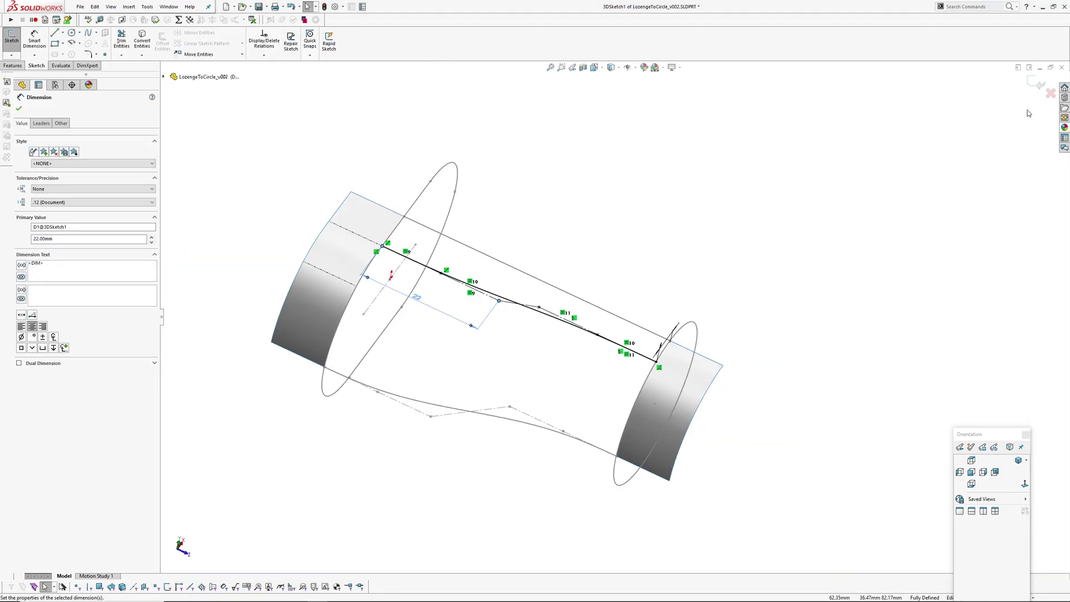
click(1038, 84)
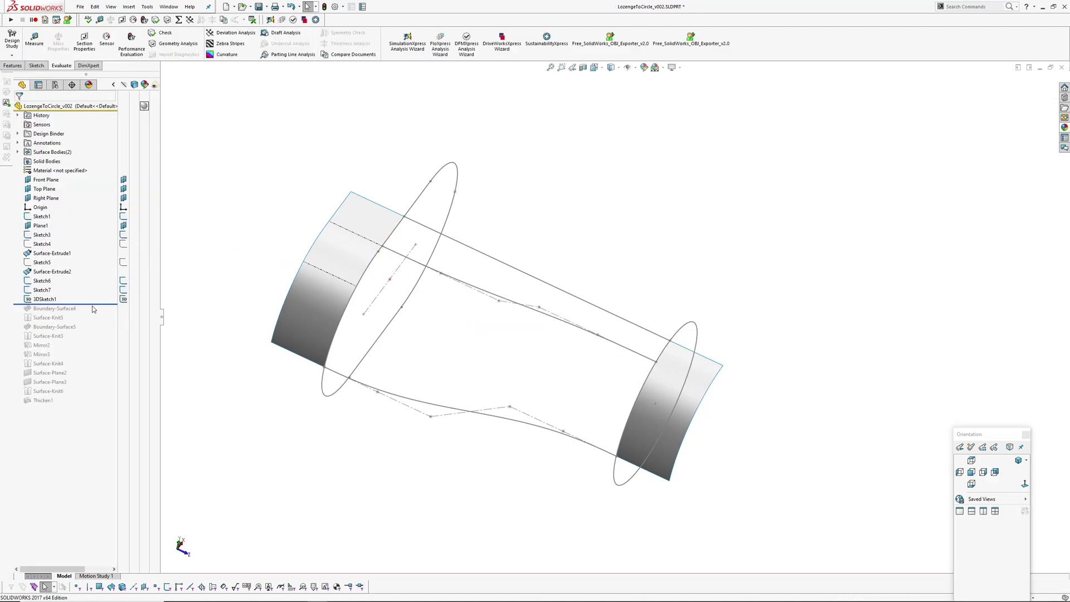
drag(94, 304, 95, 313)
ctrl+middle_drag(481, 339, 430, 299)
- Review the curves and end conditions in the definition of Boundary-Surface4
click(435, 257)
click(454, 212)
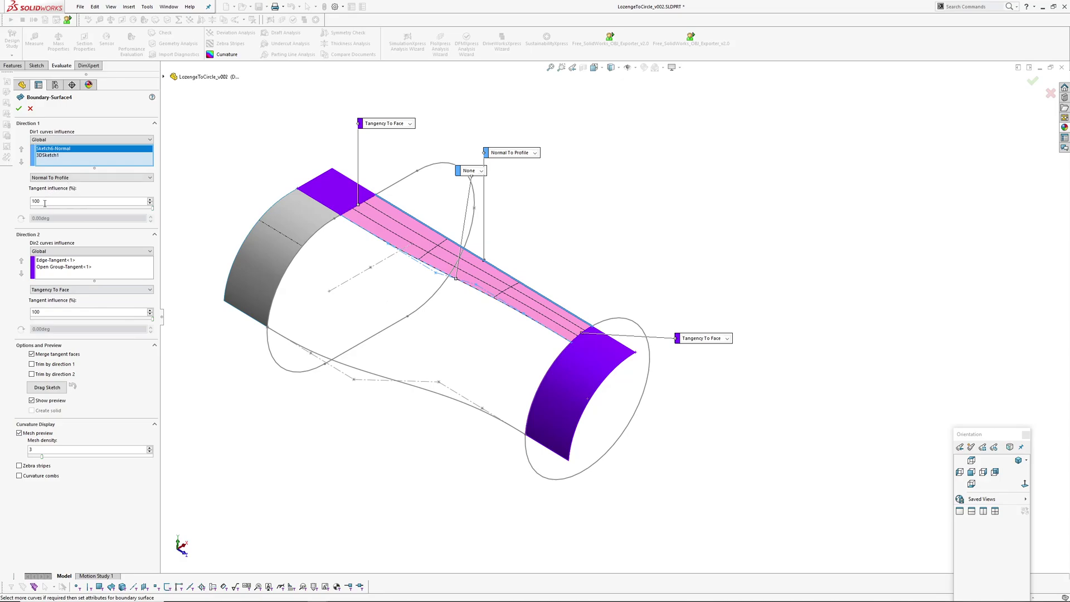
click(19, 108)
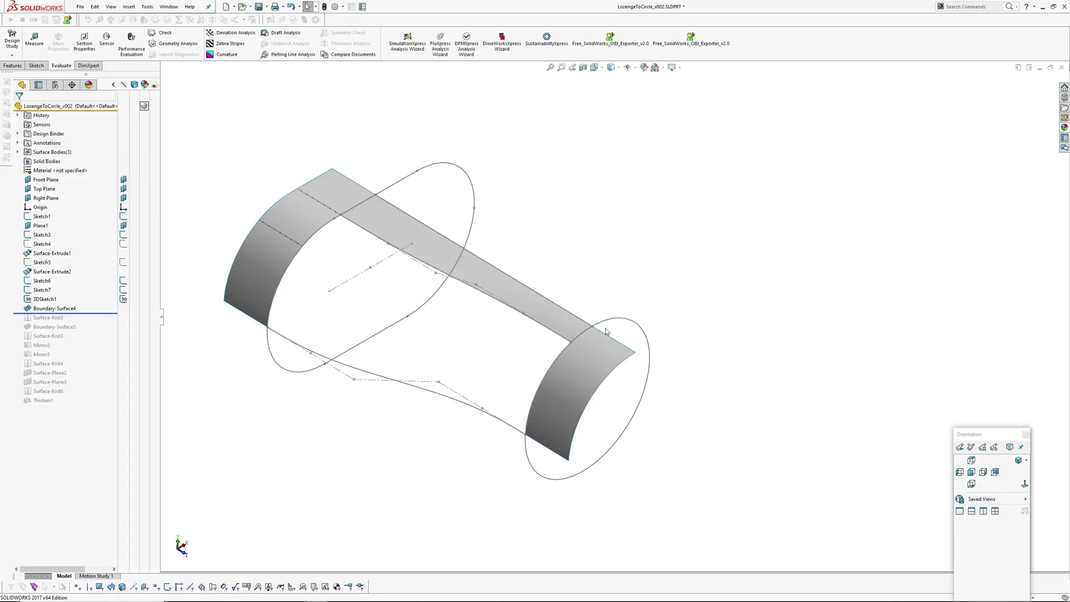
- Roll the model forward past Boundary-Surface5 and highlight each of the two boundary surfaces
drag(94, 314, 95, 331)
middle_drag(389, 468, 449, 397)
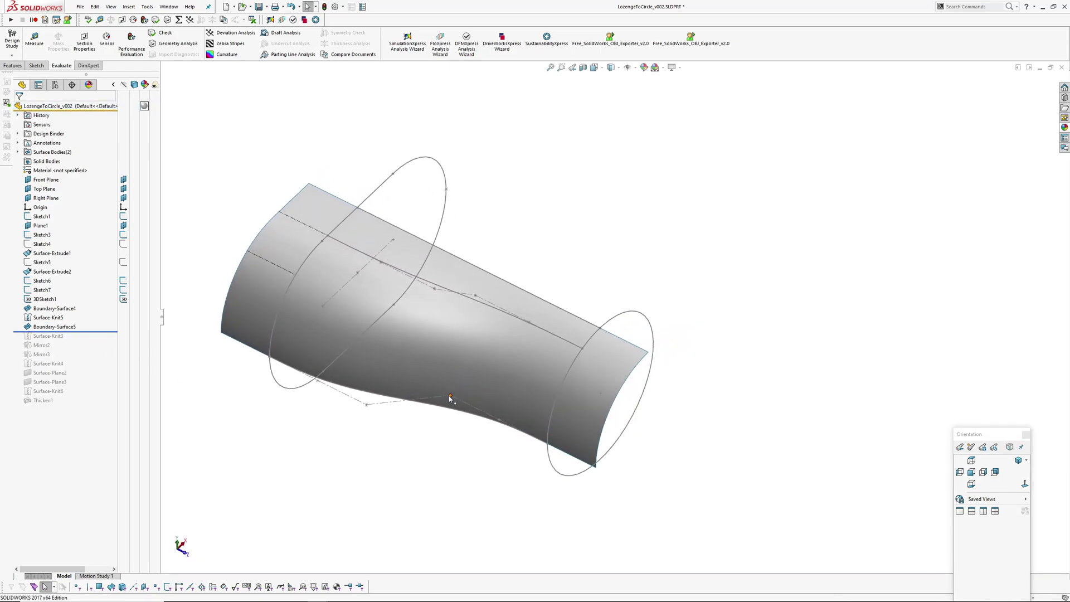
click(466, 281)
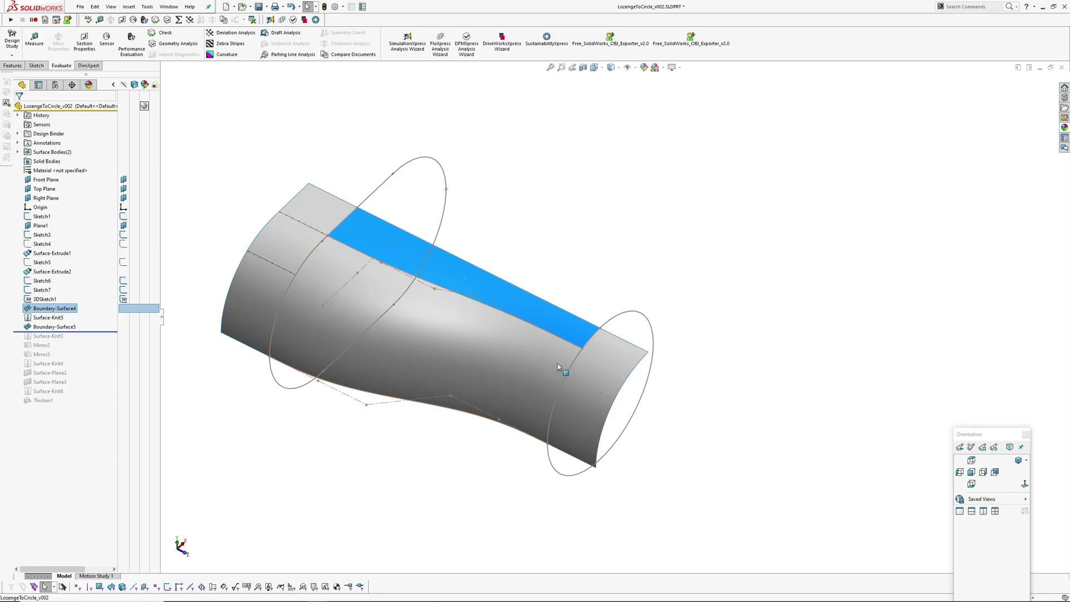
middle_drag(557, 364, 361, 307)
click(460, 327)
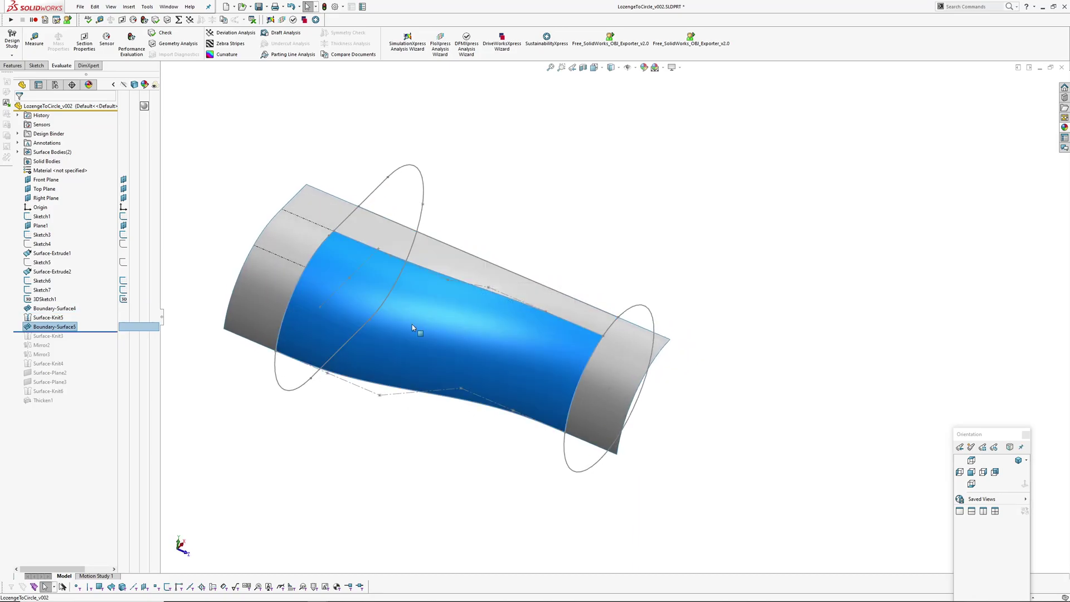
- Open the definition of Boundary-Surface5, review its curves and tangency conditions, and show curvature combs on the preview
click(50, 319)
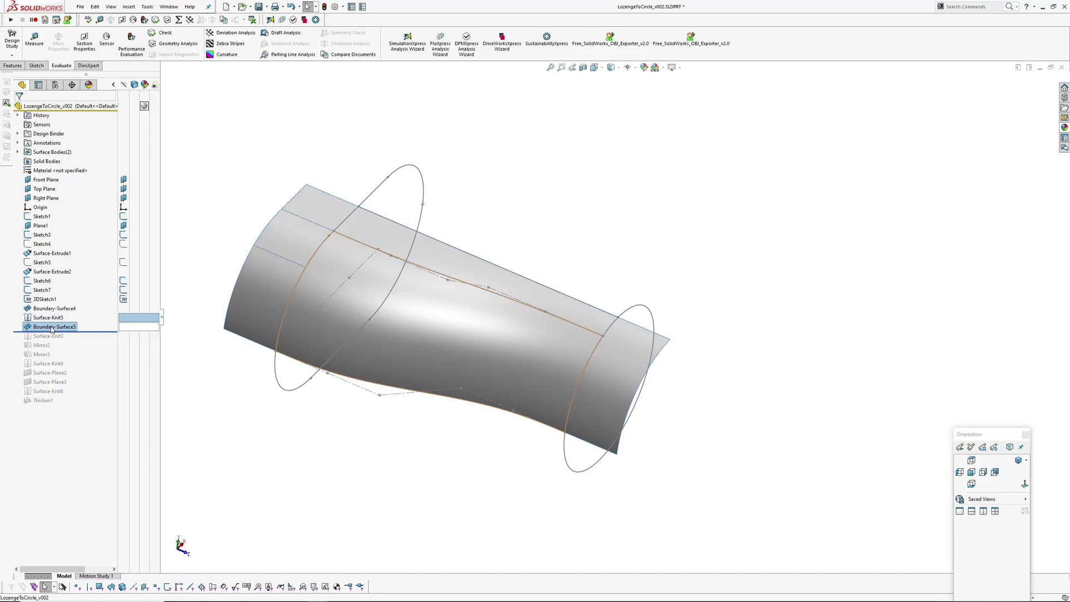
click(51, 327)
click(56, 301)
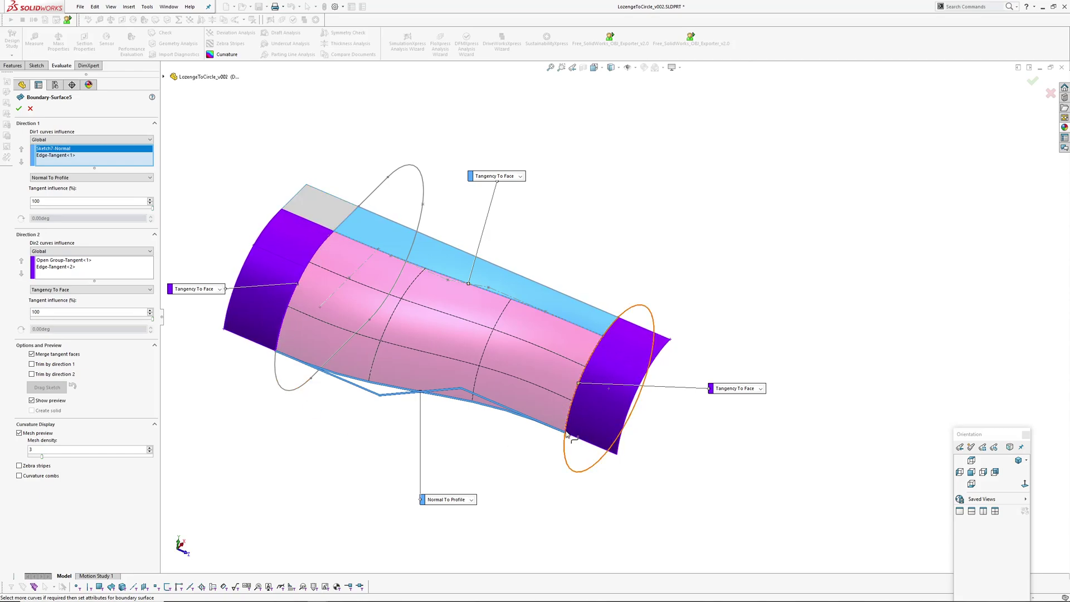
middle_drag(500, 455, 433, 410)
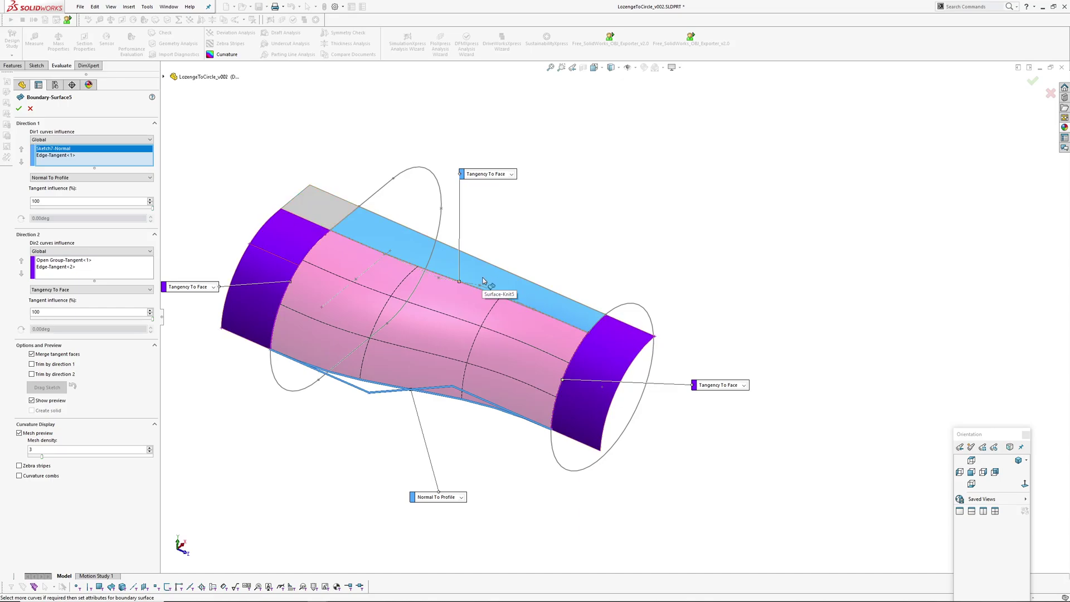
scroll(486, 290, down, 3)
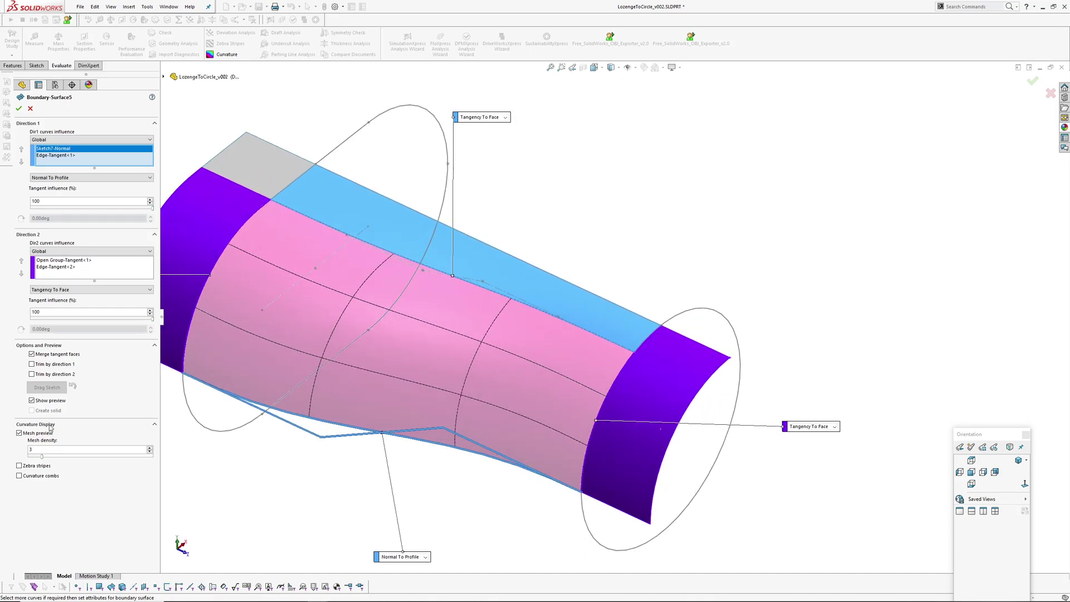
click(19, 476)
scroll(502, 301, down, 2)
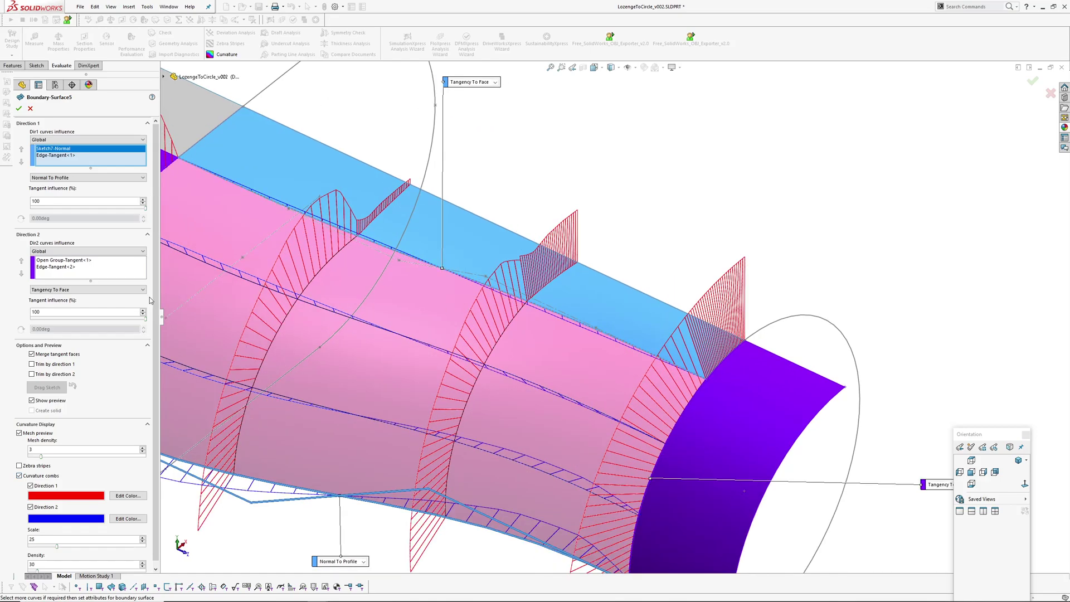
- Try Curvature To Face on the Direction 1 edge of Boundary-Surface5 and restore Tangency To Face
click(56, 266)
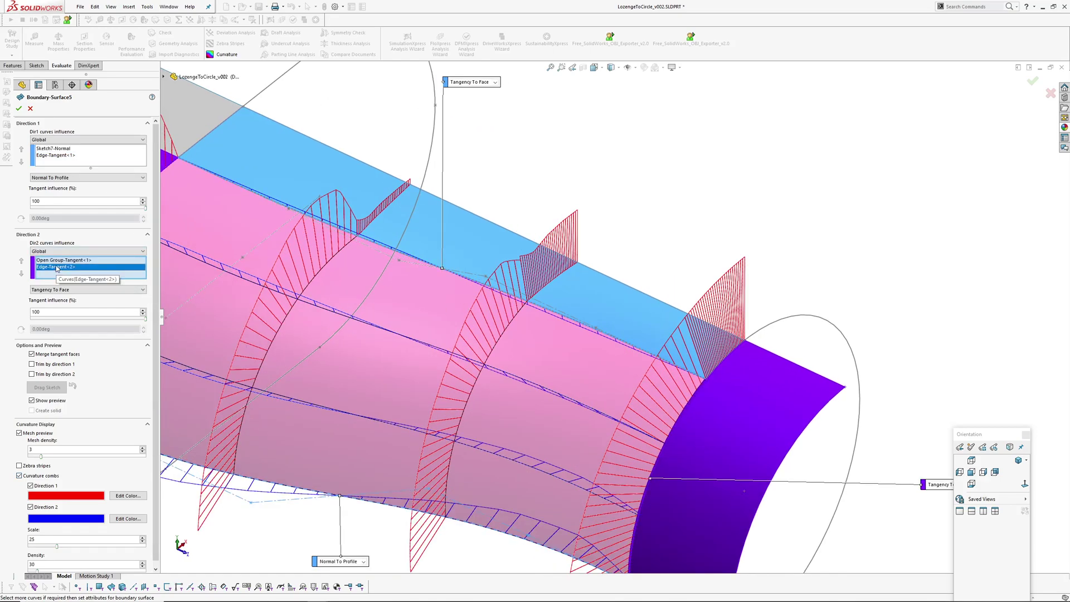
click(52, 158)
click(52, 156)
click(51, 177)
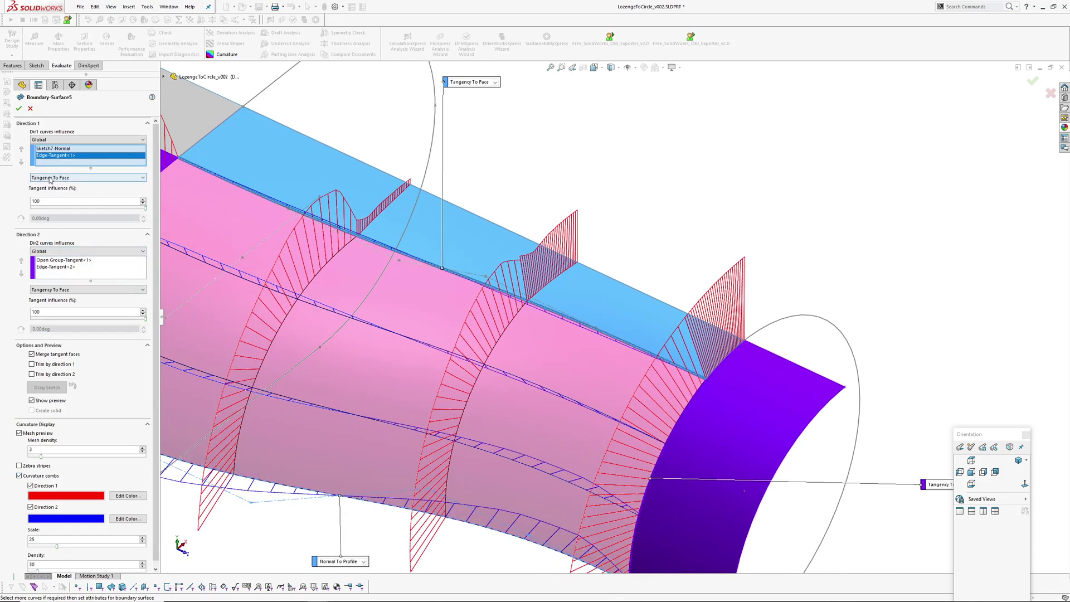
click(50, 202)
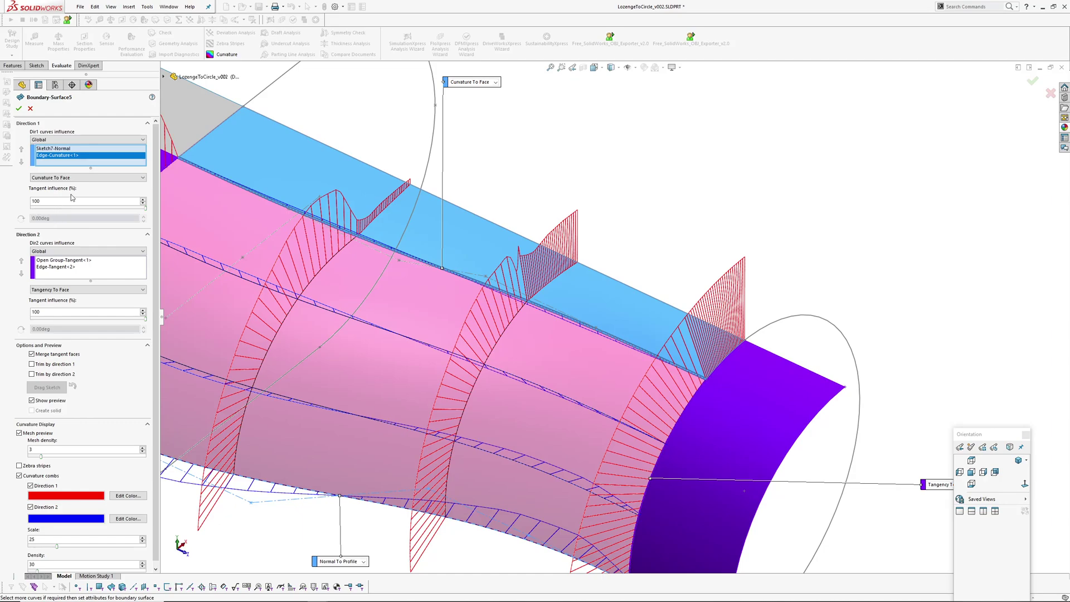
click(57, 177)
click(57, 195)
- Close the Boundary-Surface5 definition and hide the sketches and other reference items in the view
scroll(547, 345, up, 4)
key(h)
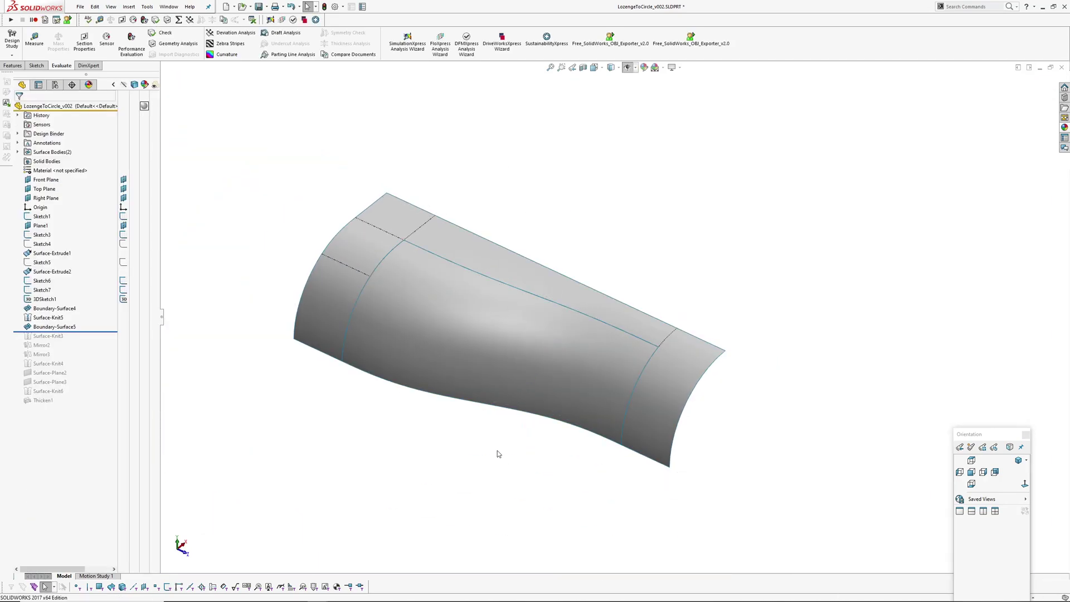
middle_drag(497, 450, 484, 438)
- Roll the model forward past Surface-Knit4 and review which surfaces that knit joins
drag(94, 333, 75, 368)
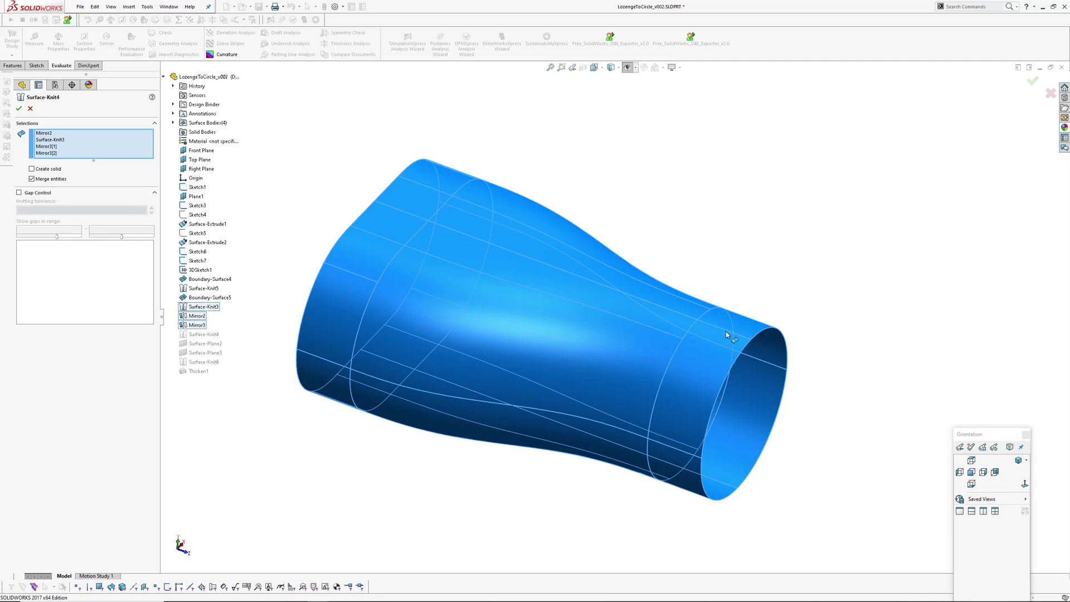
mouse_move(726, 335)
middle_down()
mouse_move(706, 350)
mouse_move(711, 338)
middle_up()
click(20, 108)
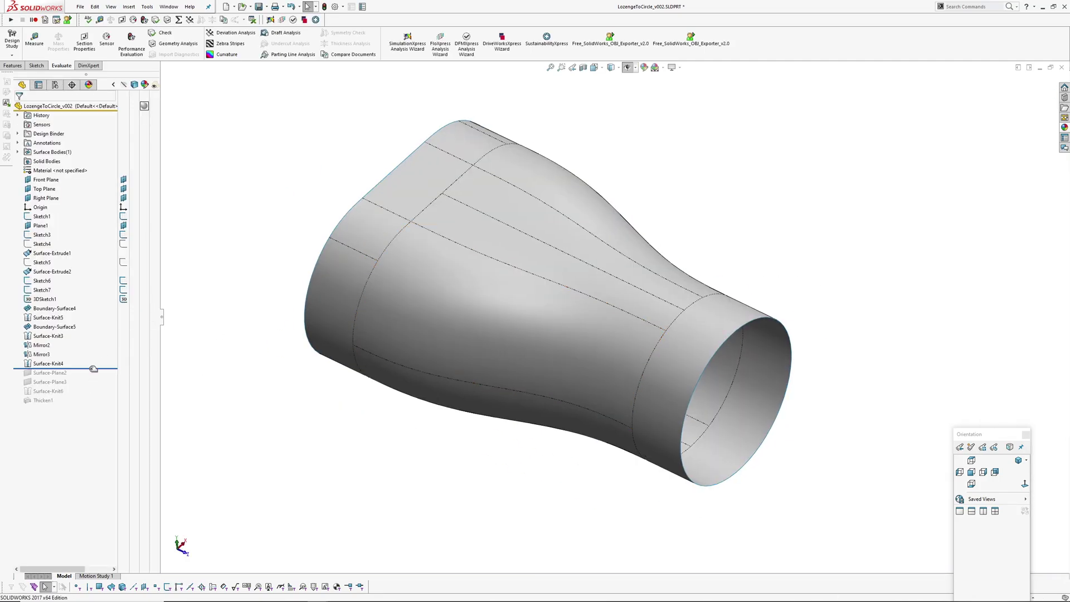
- Roll the model forward past both planar end caps and Surface-Knit6 to the end of the tree, including Thicken1
drag(93, 369, 93, 386)
middle_drag(424, 450, 21, 395)
drag(87, 387, 88, 404)
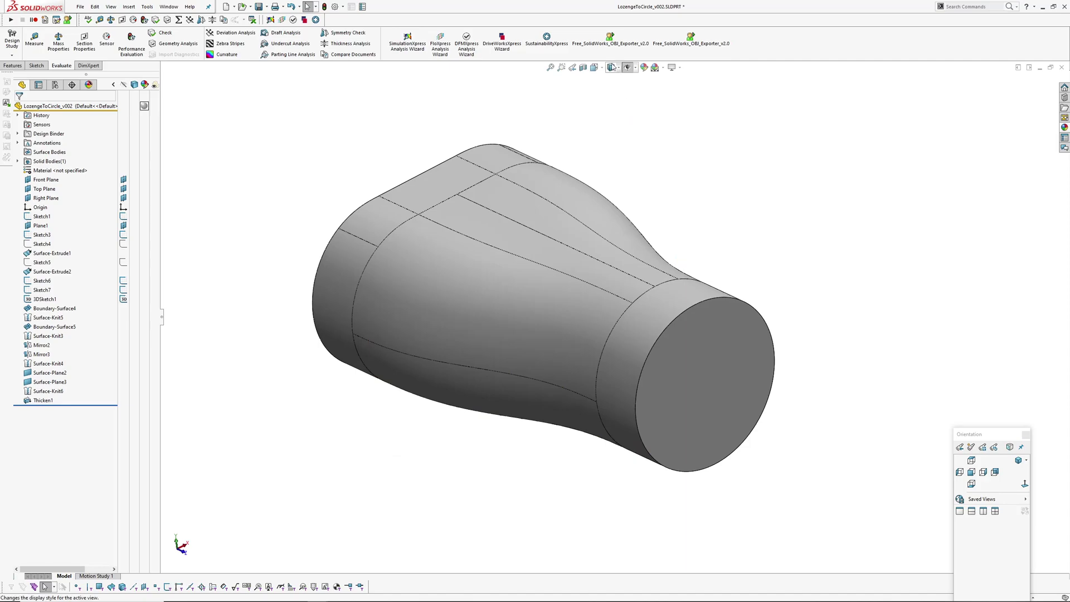
- Display zebra stripes on the finished solid, examine the stripe flow across the lozenge-to-circle transition, and turn the stripes off
middle_drag(599, 259, 604, 287)
right_drag(688, 317, 598, 317)
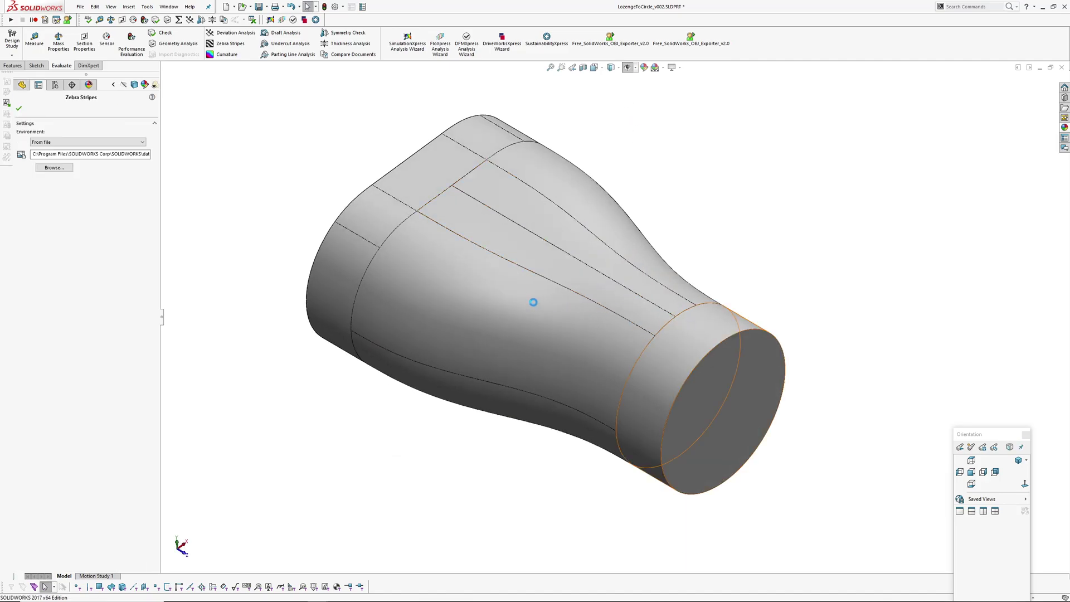
middle_drag(626, 290, 691, 296)
right_click(726, 409)
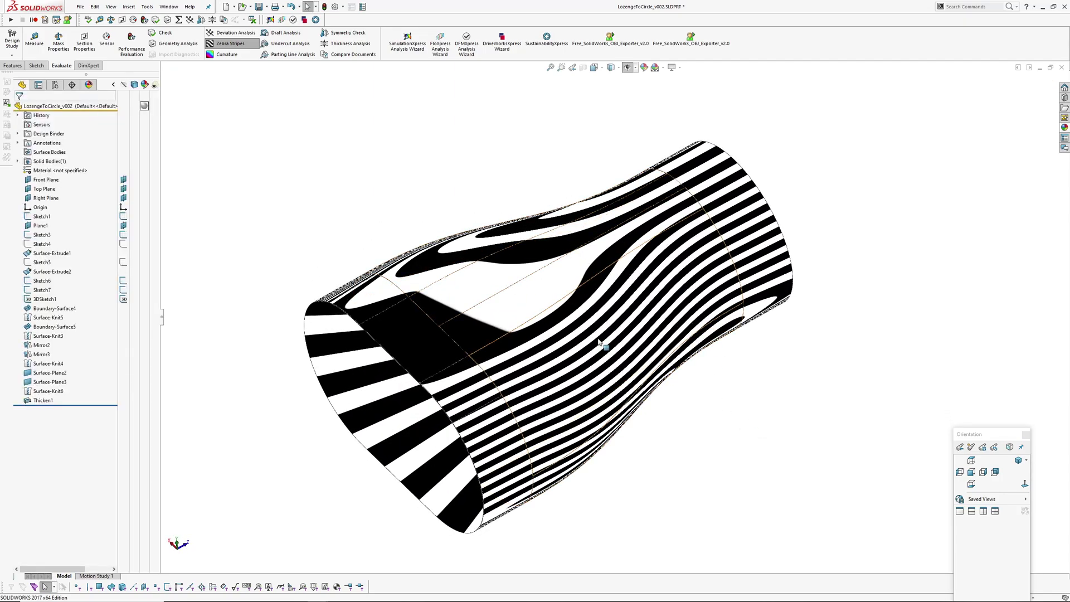
middle_drag(577, 226, 542, 163)
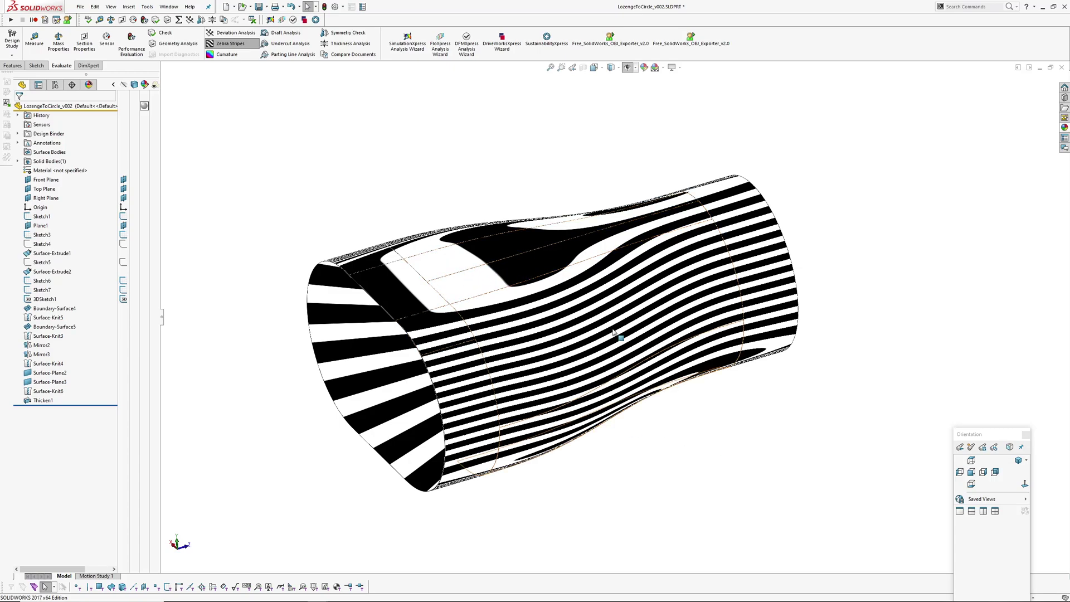
middle_drag(694, 431, 726, 441)
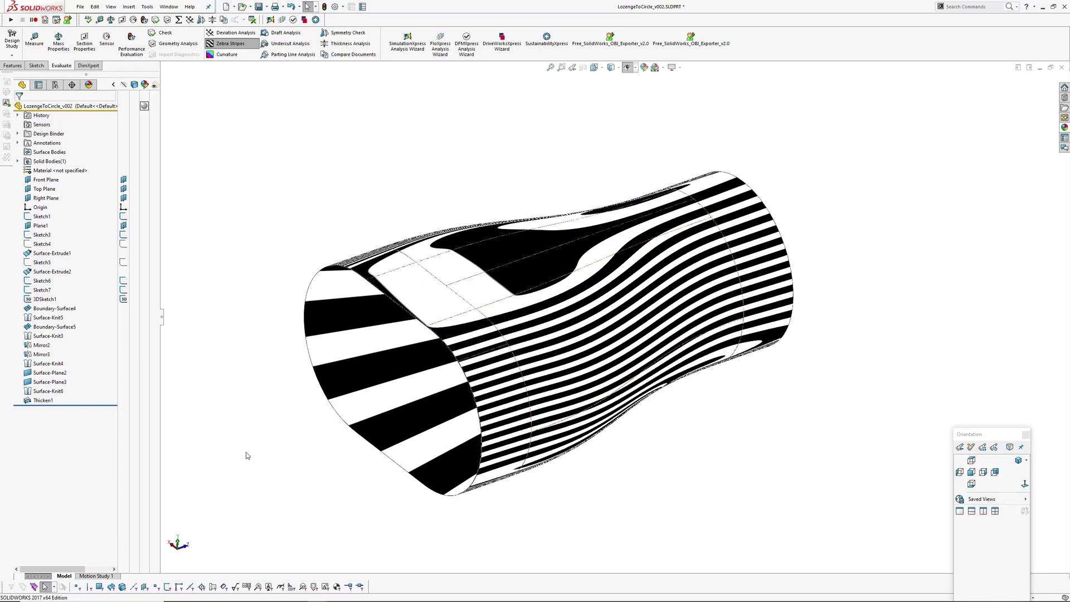
right_drag(246, 454, 221, 442)
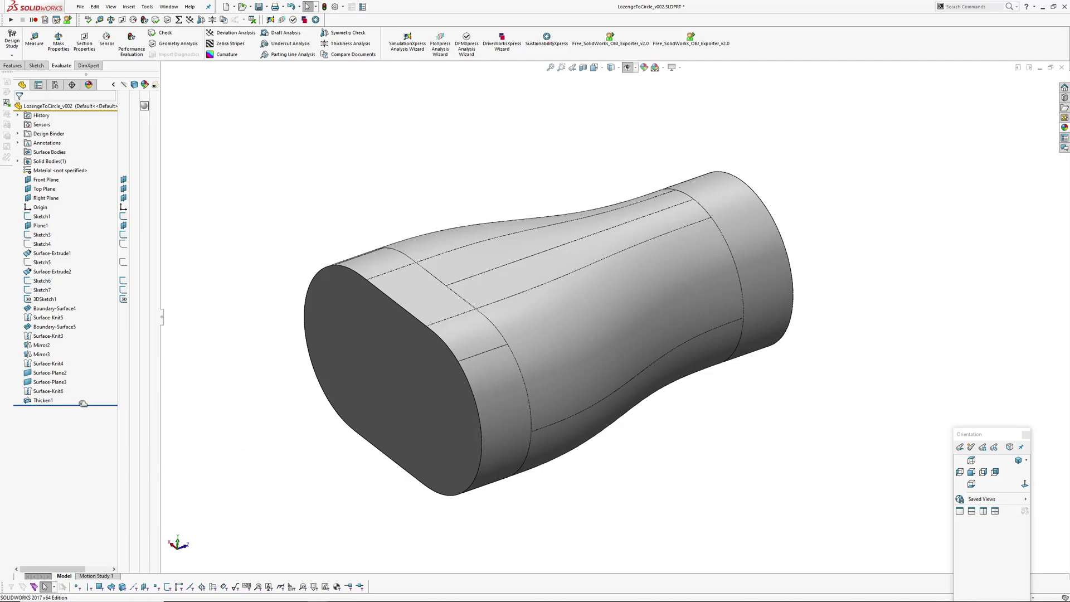
- Roll the model back before Thicken1, set the 3DSketch1 dimension D2 at the circular end to 10 mm, and rebuild
drag(83, 403, 82, 391)
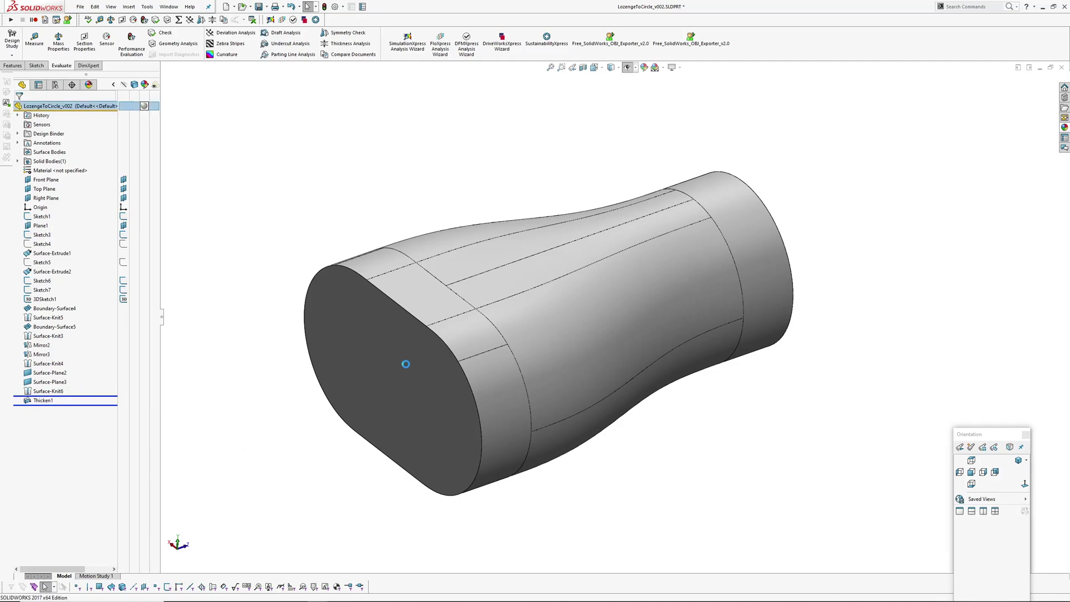
click(626, 300)
middle_drag(591, 320, 579, 391)
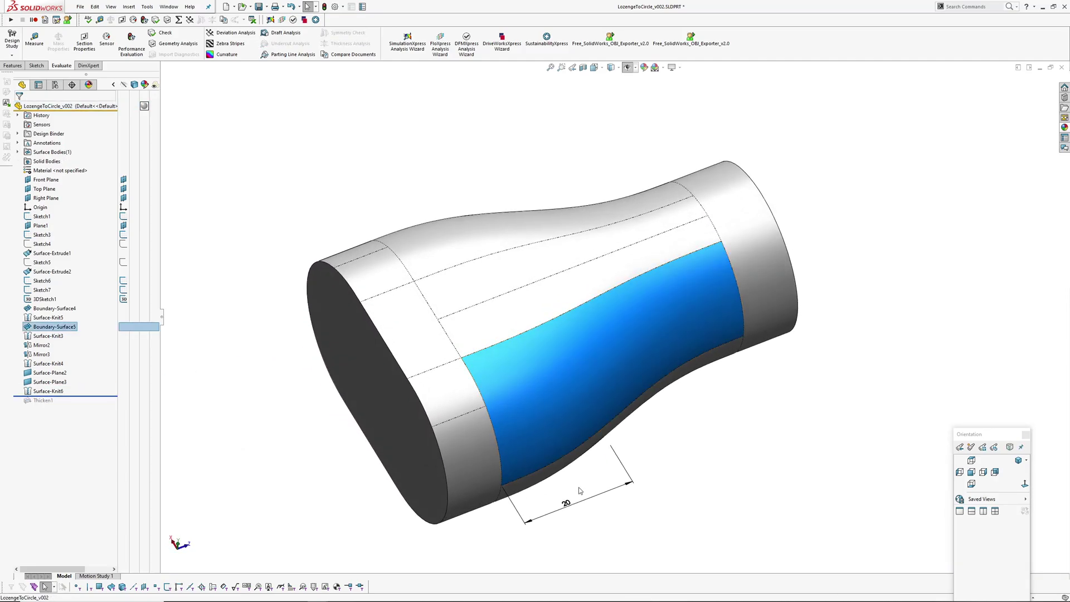
click(553, 290)
middle_drag(553, 290, 716, 237)
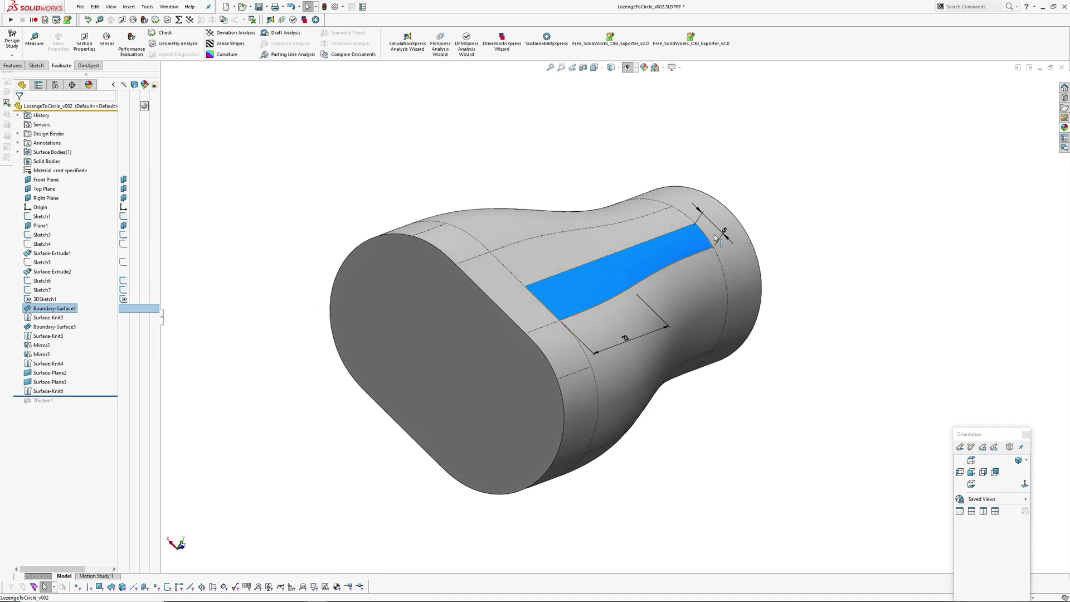
double_click(725, 232)
key(Return)
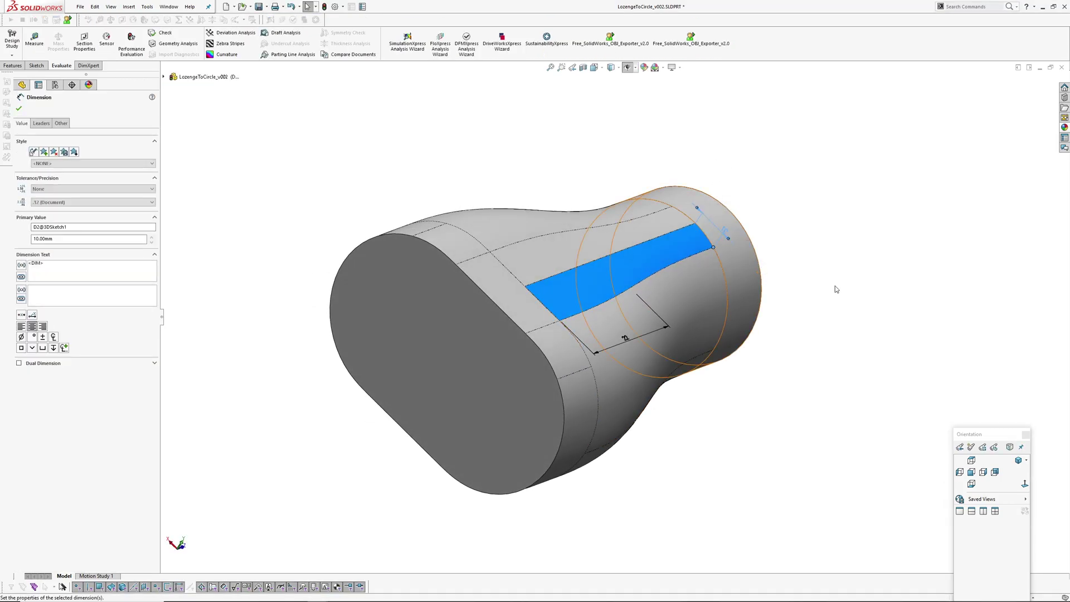
key(ctrl+b)
- Display zebra stripes on the rebuilt surfaces, examine the flow across the transition to the circular end, and turn the stripes off
middle_drag(845, 273, 559, 321)
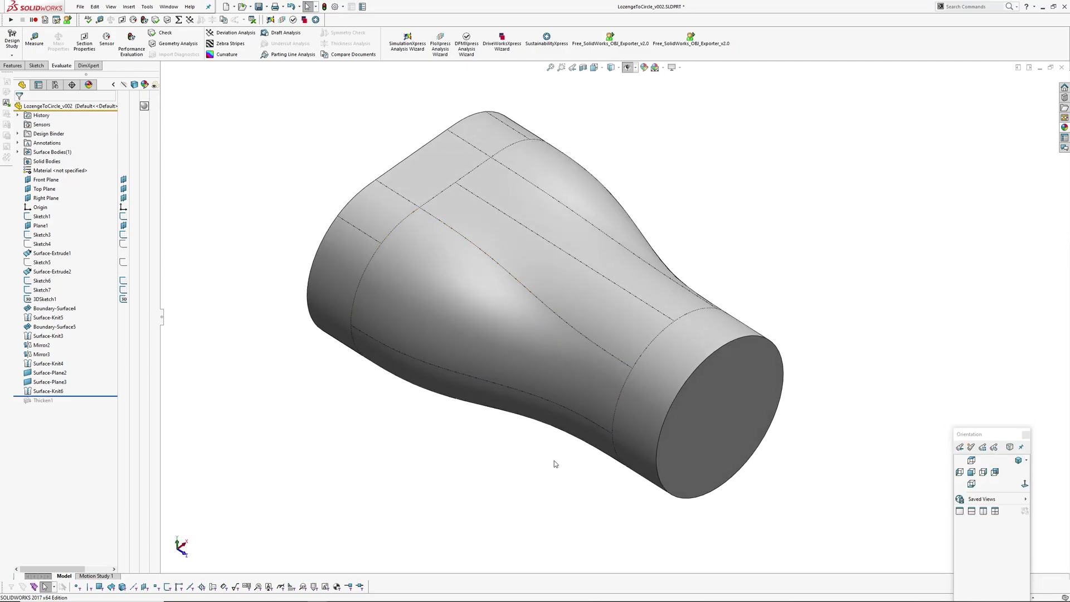
right_drag(507, 509, 531, 401)
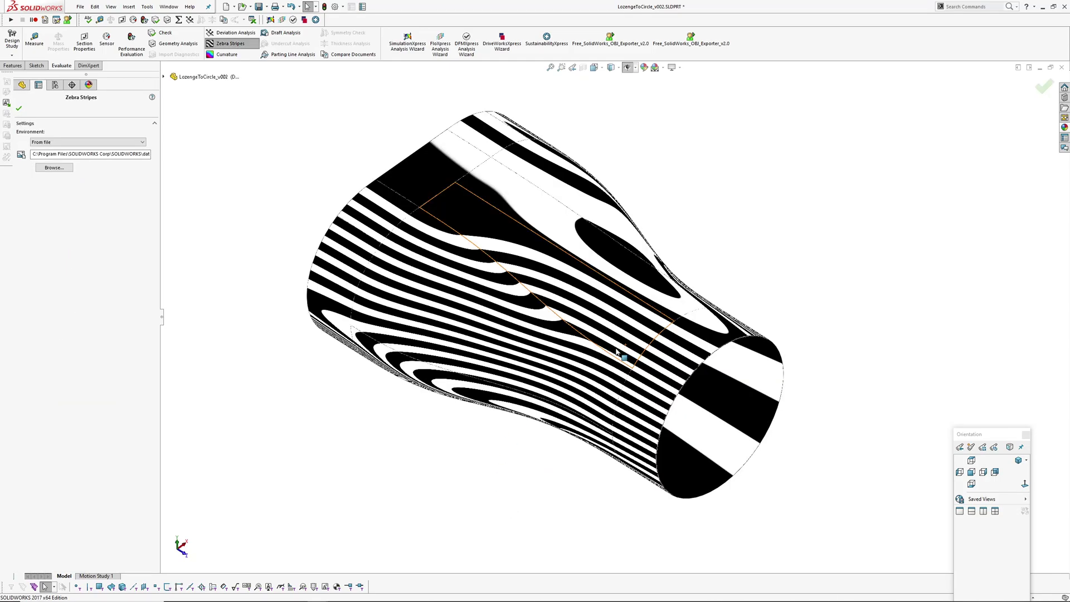
middle_drag(621, 354, 743, 277)
key(Escape)
- Revise the 3DSketch1 dimension D2 at the circular end and set the lengthwise spline dimension near the lozenge end to 15 mm
click(671, 282)
double_click(743, 277)
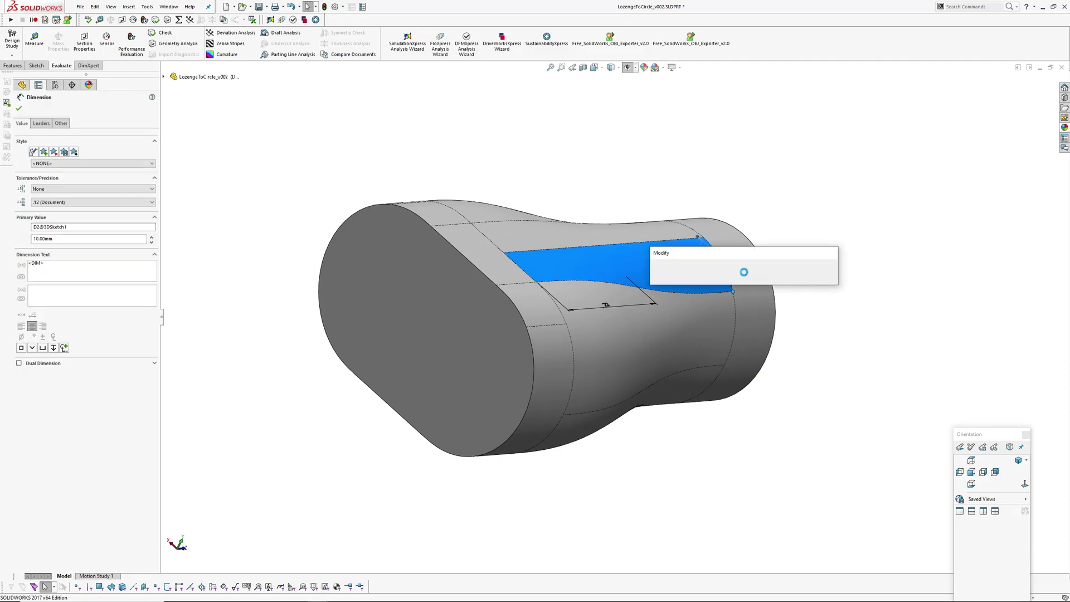
key(Return)
middle_drag(845, 302, 602, 306)
click(595, 304)
click(515, 377)
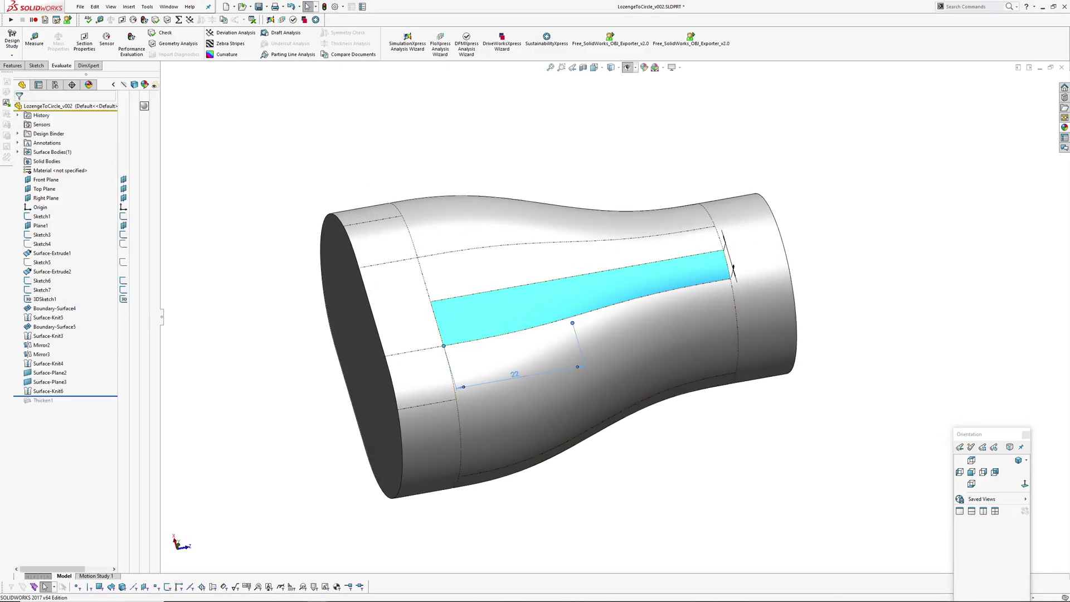
text(15)
key(Return)
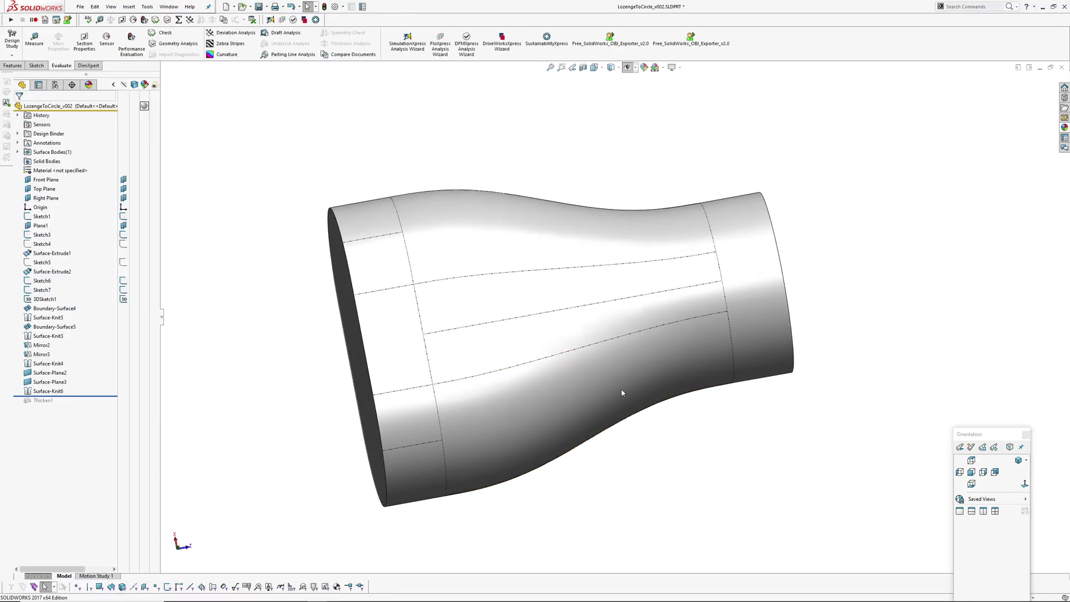
- Examine the reshaped lozenge-to-circle transition from several angles, including the circular end
mouse_move(621, 389)
middle_down()
mouse_move(614, 349)
mouse_move(669, 362)
mouse_move(618, 363)
mouse_move(633, 312)
middle_up()
key(z)
key(Escape)
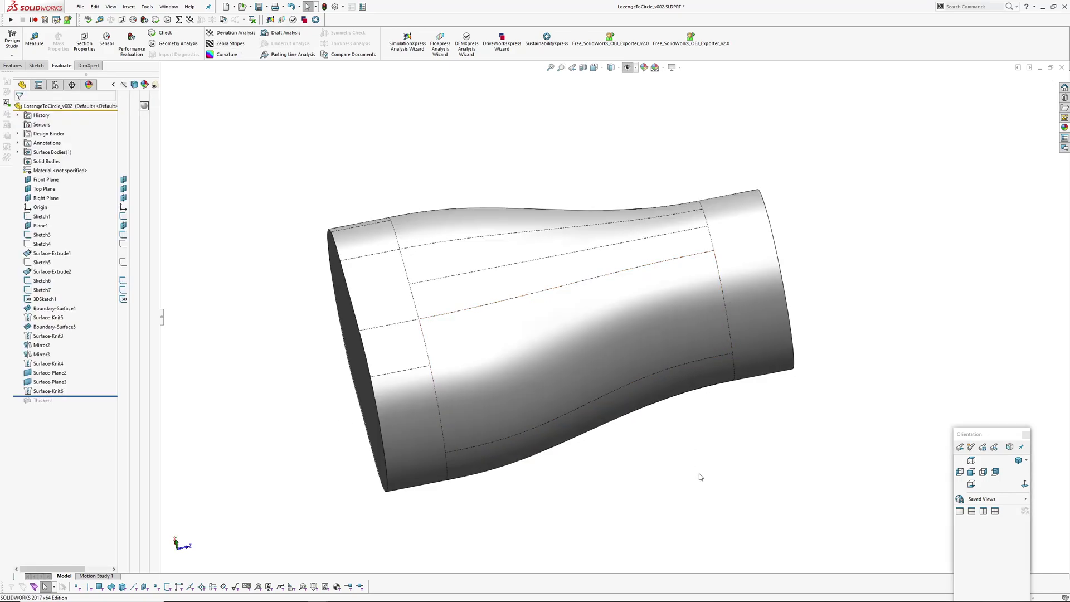
middle_drag(699, 476, 679, 470)
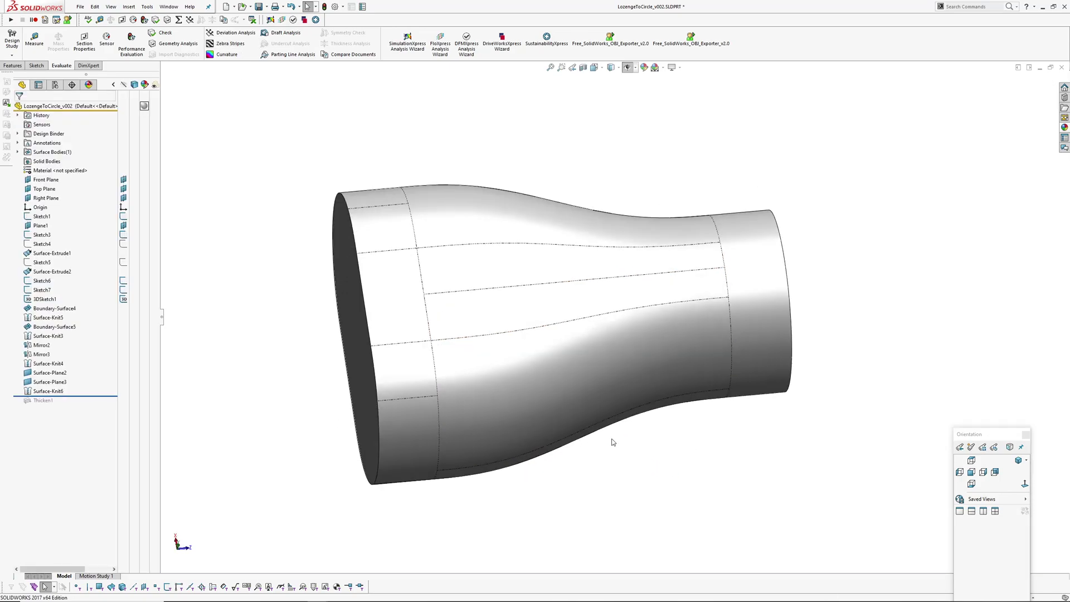
middle_drag(613, 437, 555, 331)
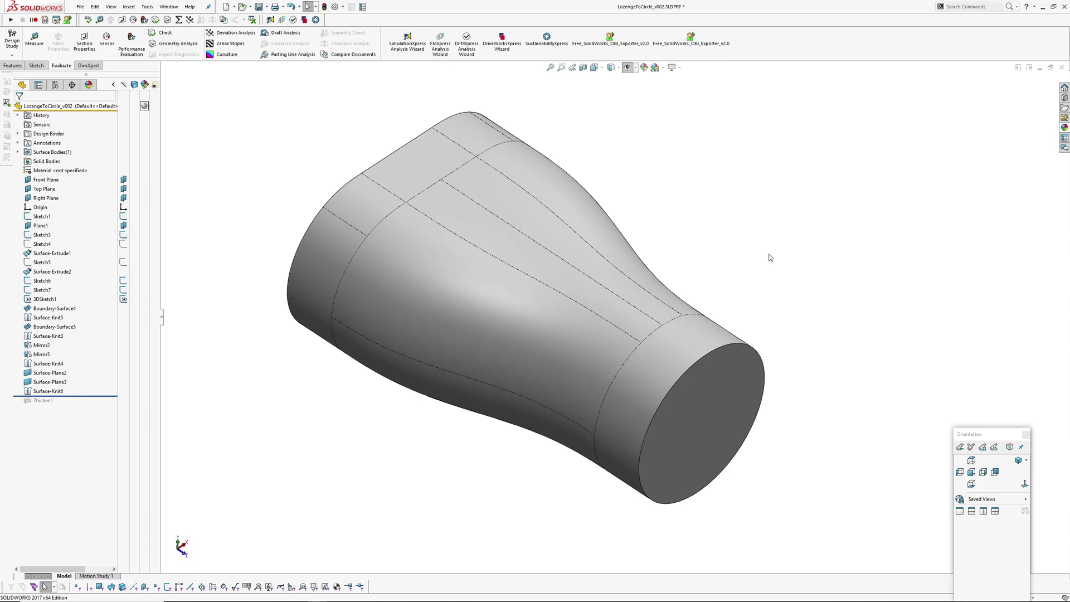
mouse_move(534, 267)
middle_down()
mouse_move(631, 191)
mouse_move(537, 179)
mouse_move(530, 275)
mouse_move(518, 254)
middle_up()
ctrl+middle_drag(629, 236, 635, 253)
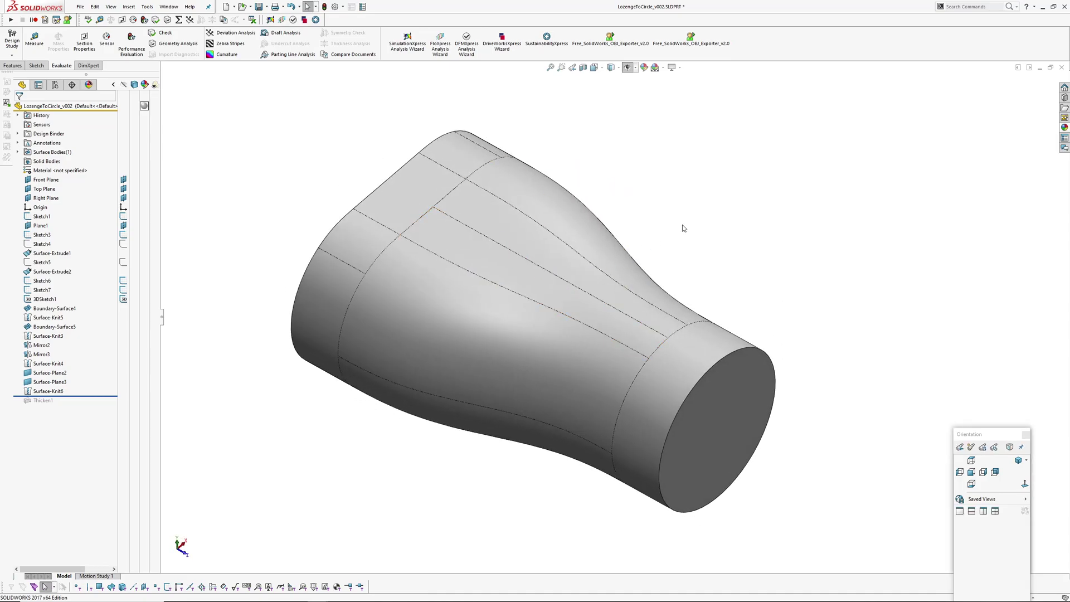